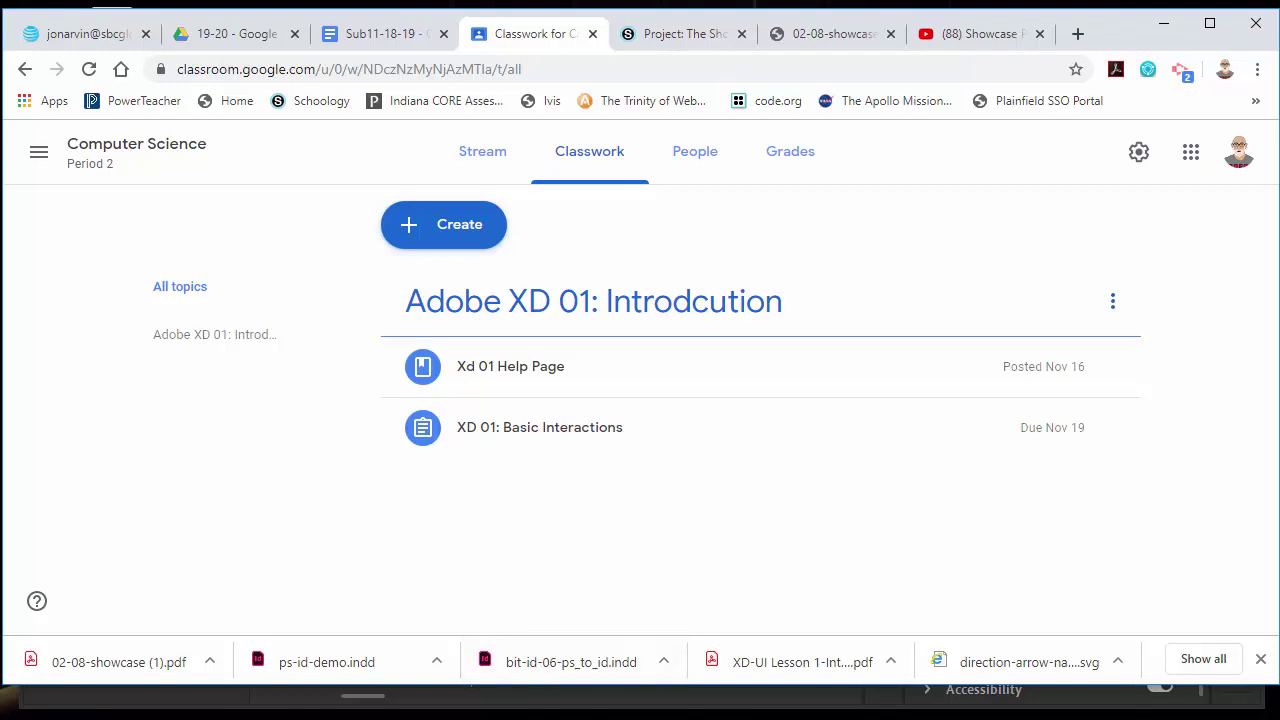
Step: Switch to Adobe XD and create a new custom-size document with an empty canvas
mouse_move(463, 705)
click(463, 650)
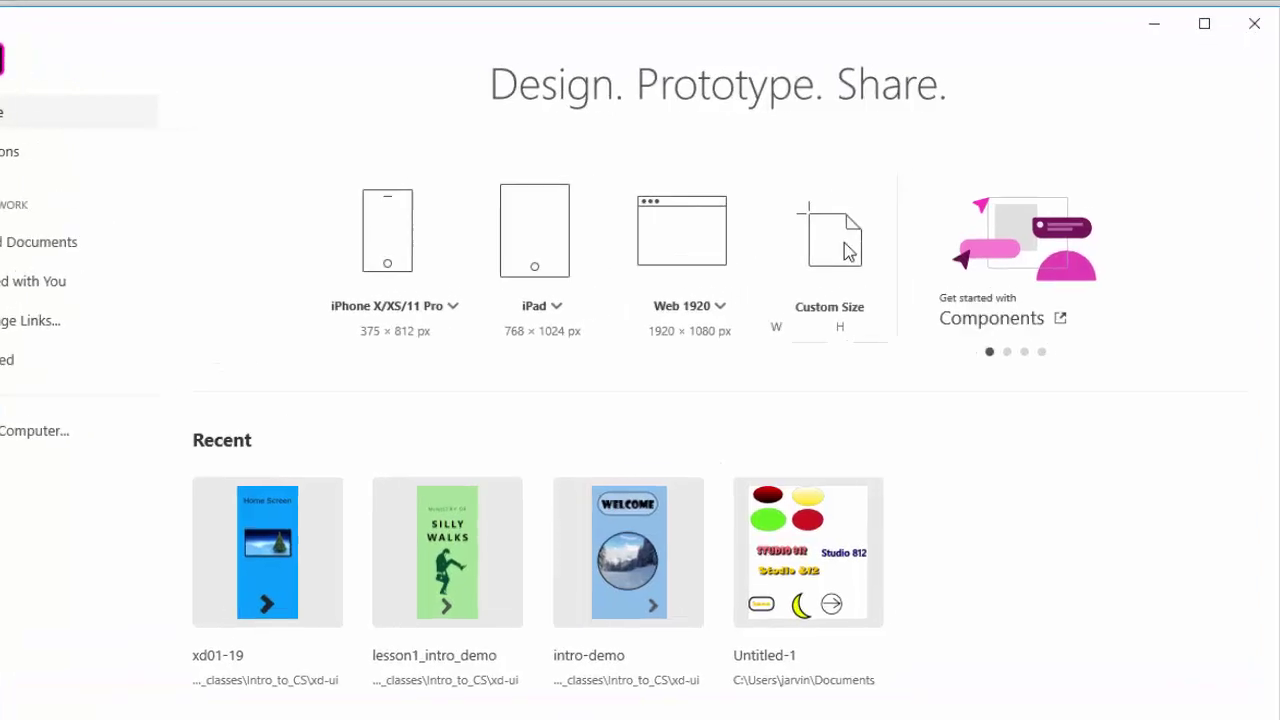
click(675, 425)
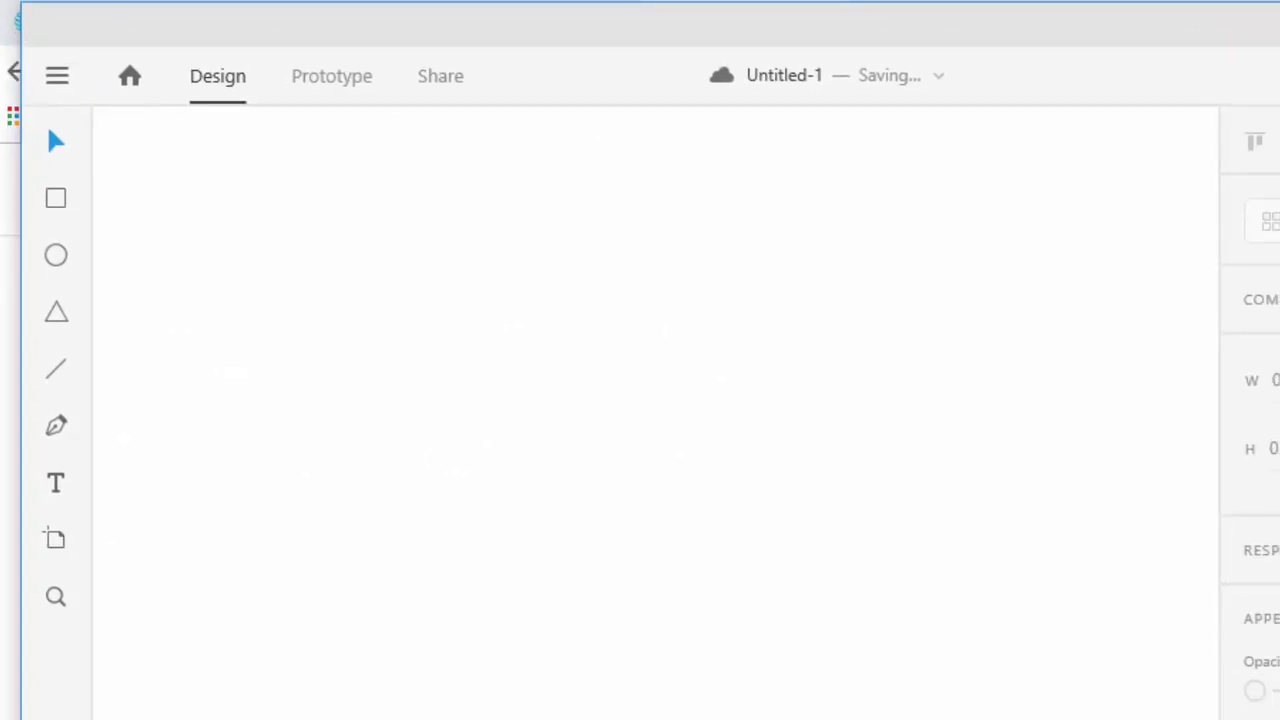
drag(1220, 400, 1279, 400)
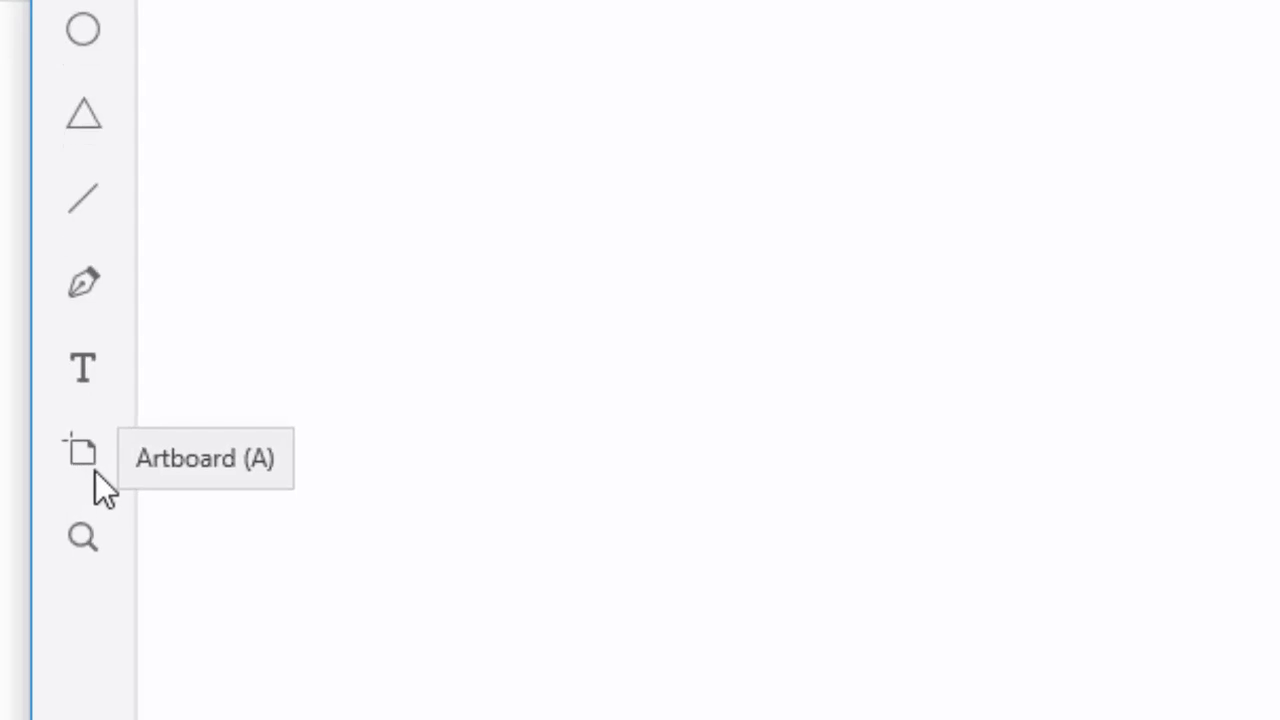
Step: Browse the artboard size presets and add an iPhone 6/7/8 Plus artboard to the canvas
click(91, 458)
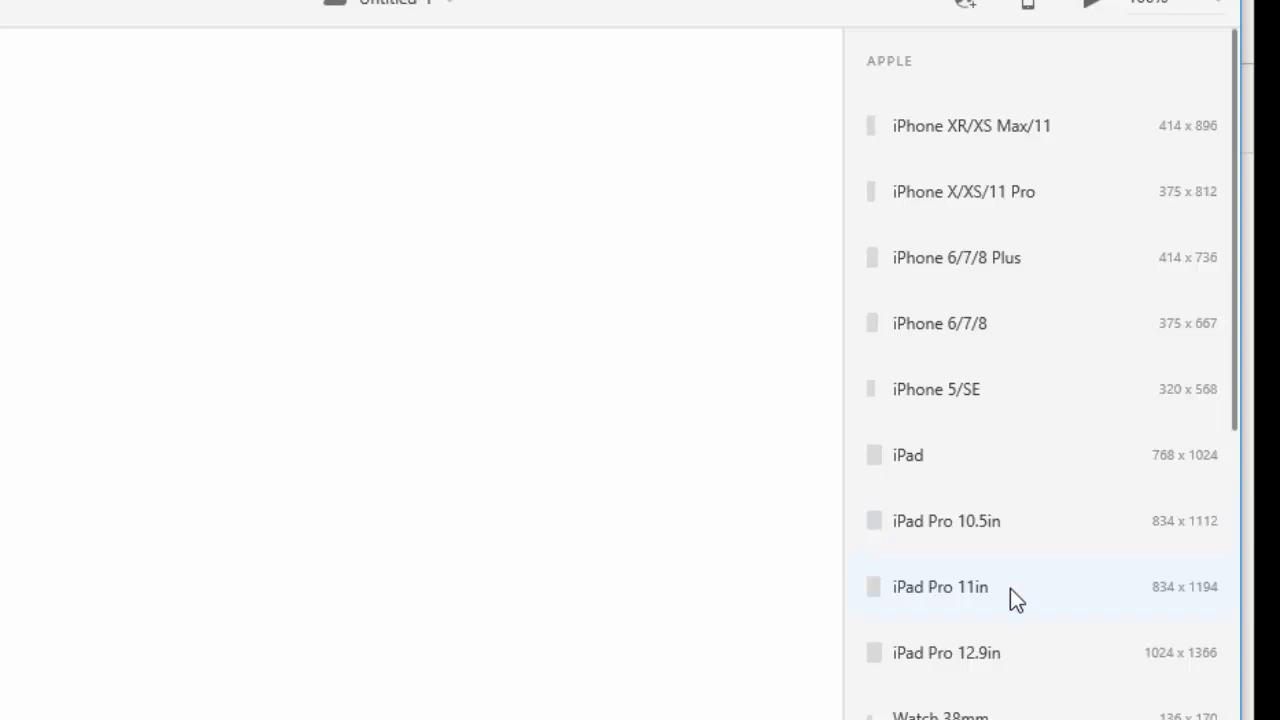
scroll(1012, 588, down, 5)
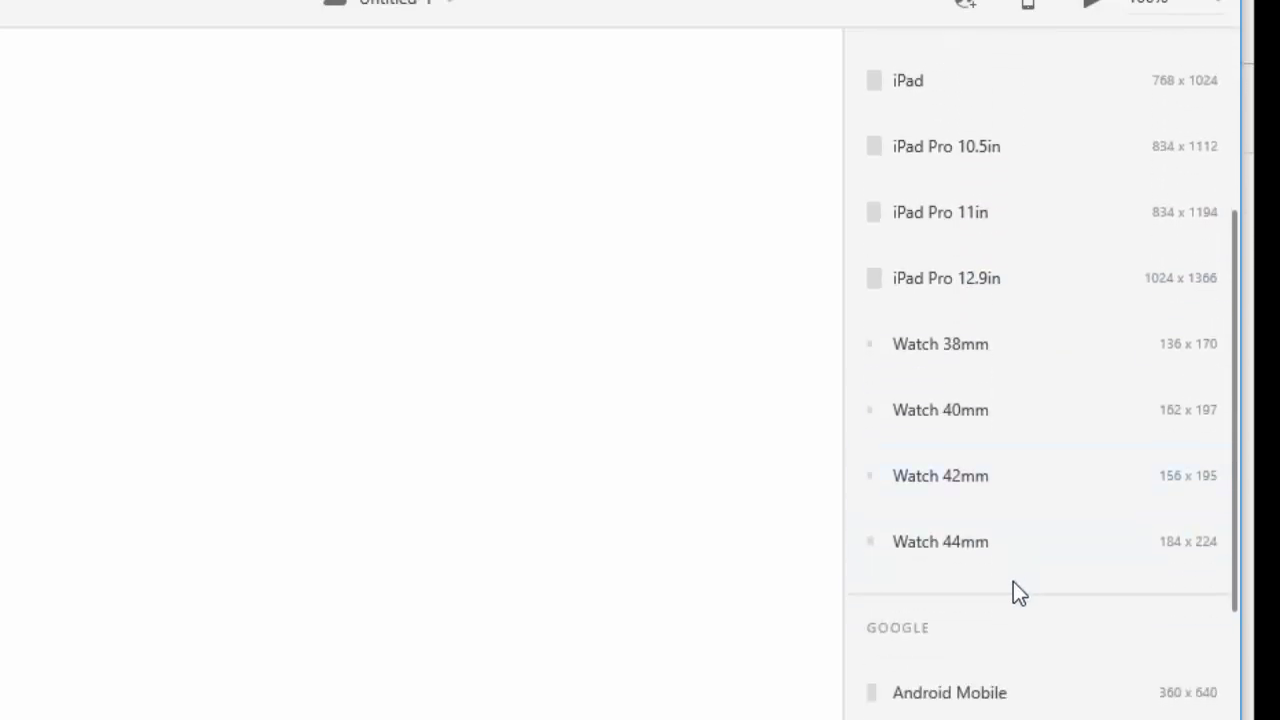
scroll(1016, 580, down, 5)
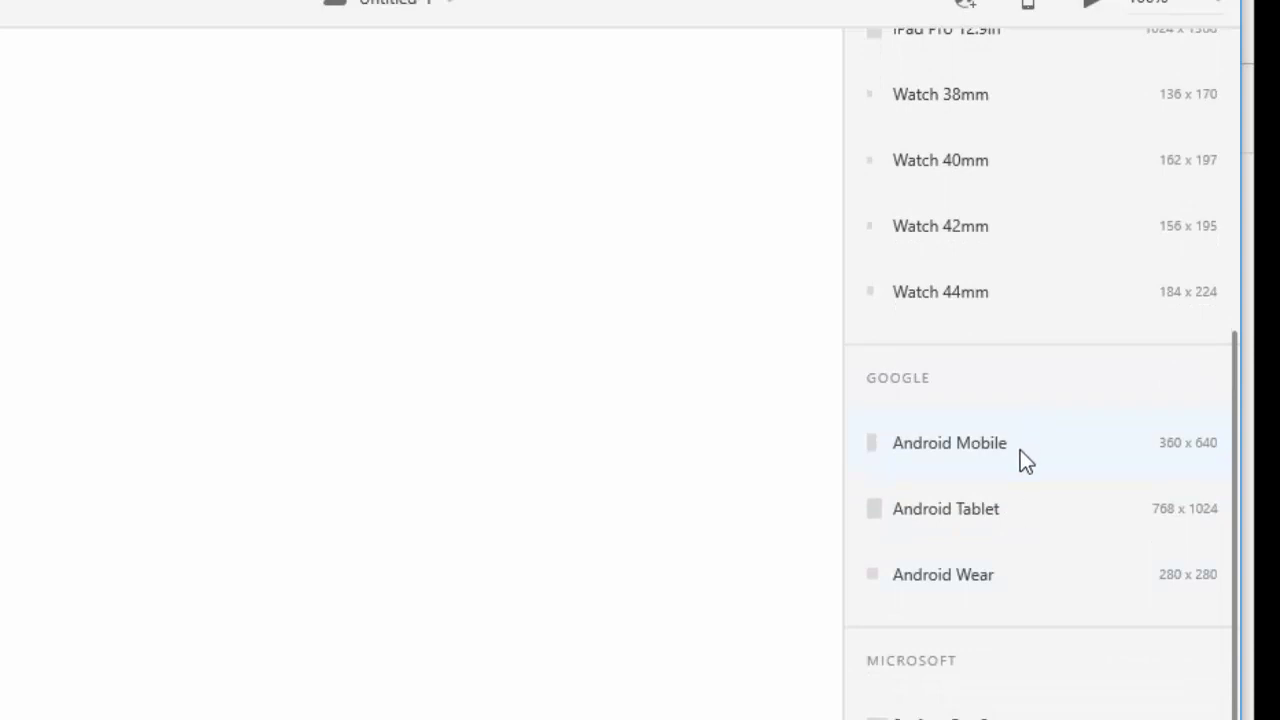
scroll(1020, 450, down, 3)
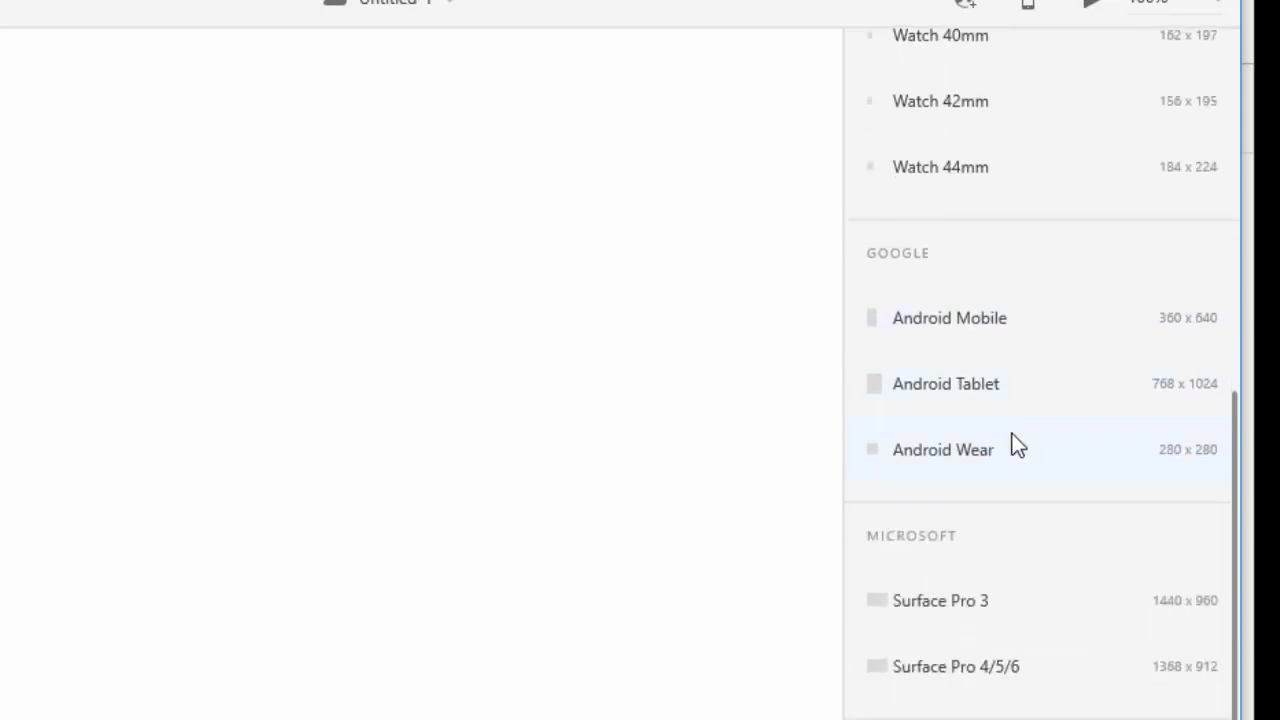
scroll(1017, 508, down, 3)
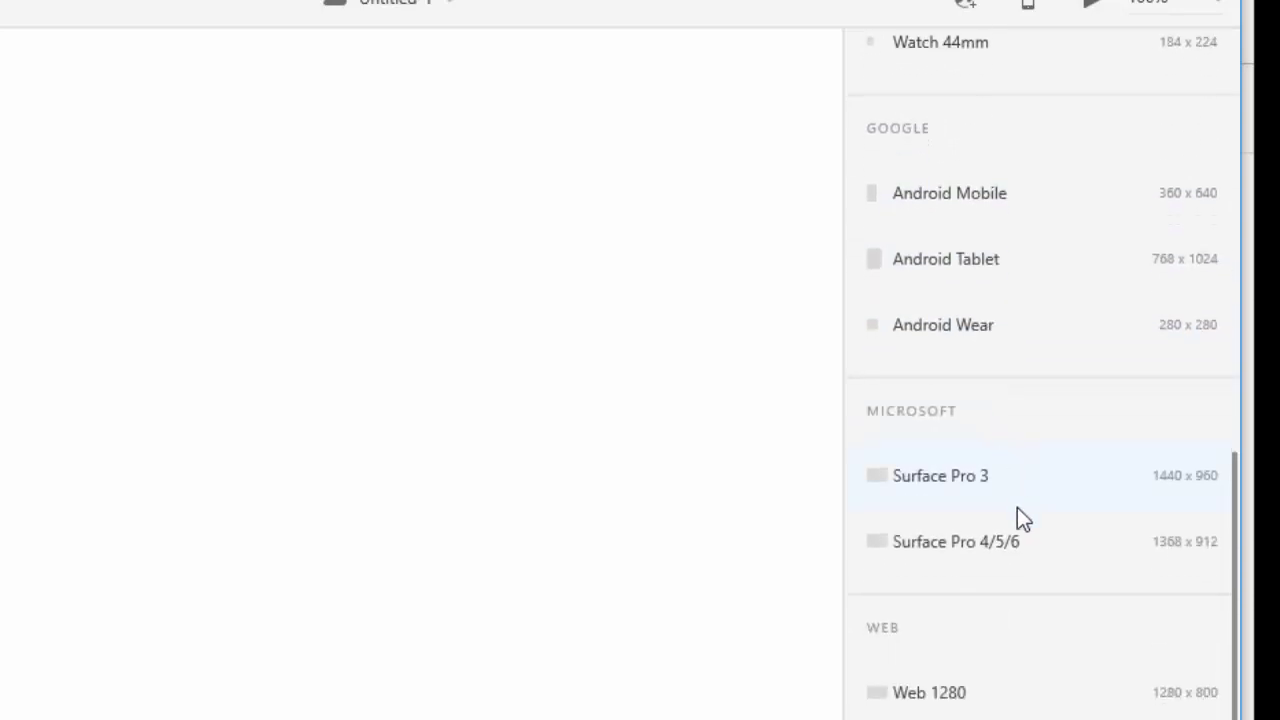
scroll(1000, 524, down, 1)
scroll(960, 700, up, 10)
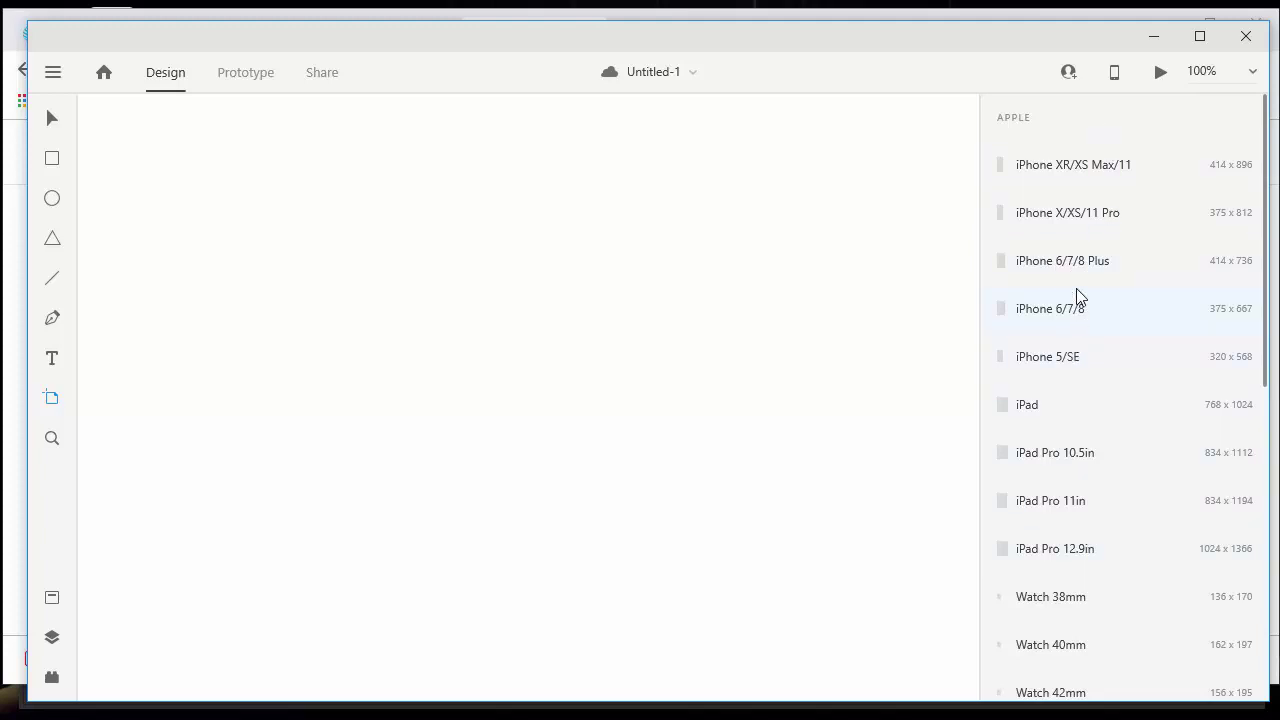
click(1078, 262)
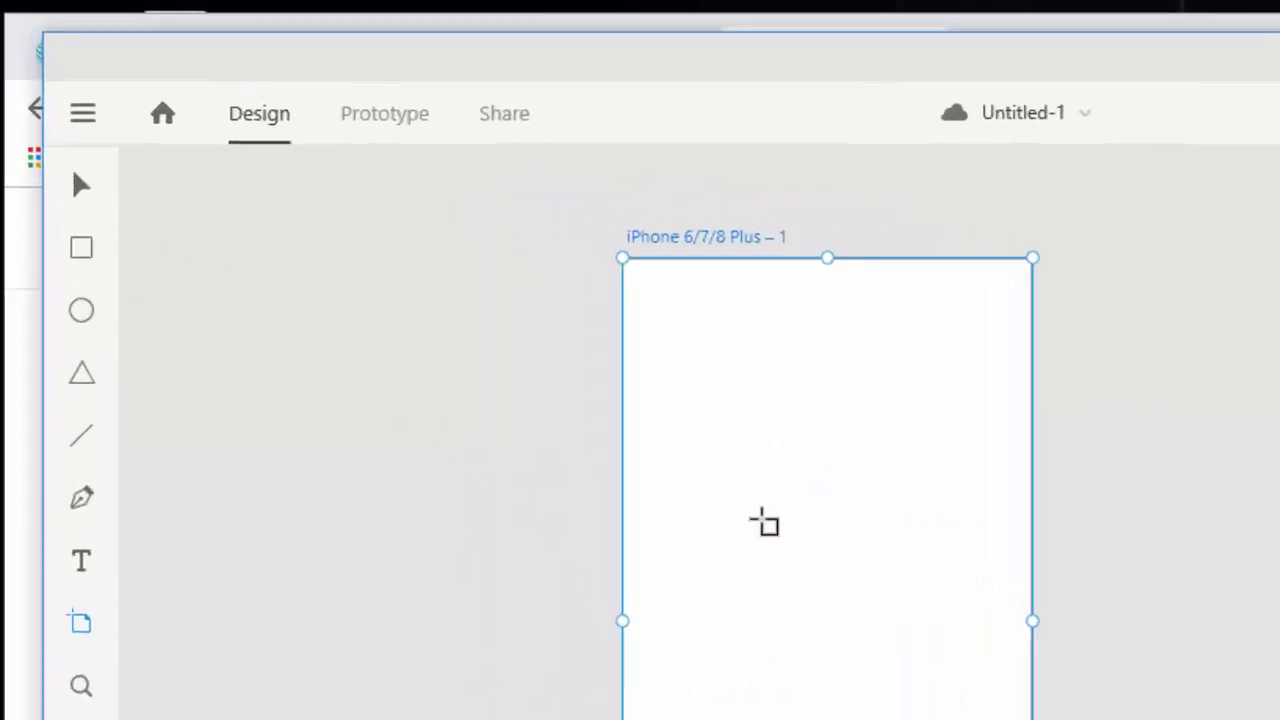
Step: Duplicate the iPhone 6/7/8 Plus artboard twice, lining up the copies in a row beside the original
click(100, 228)
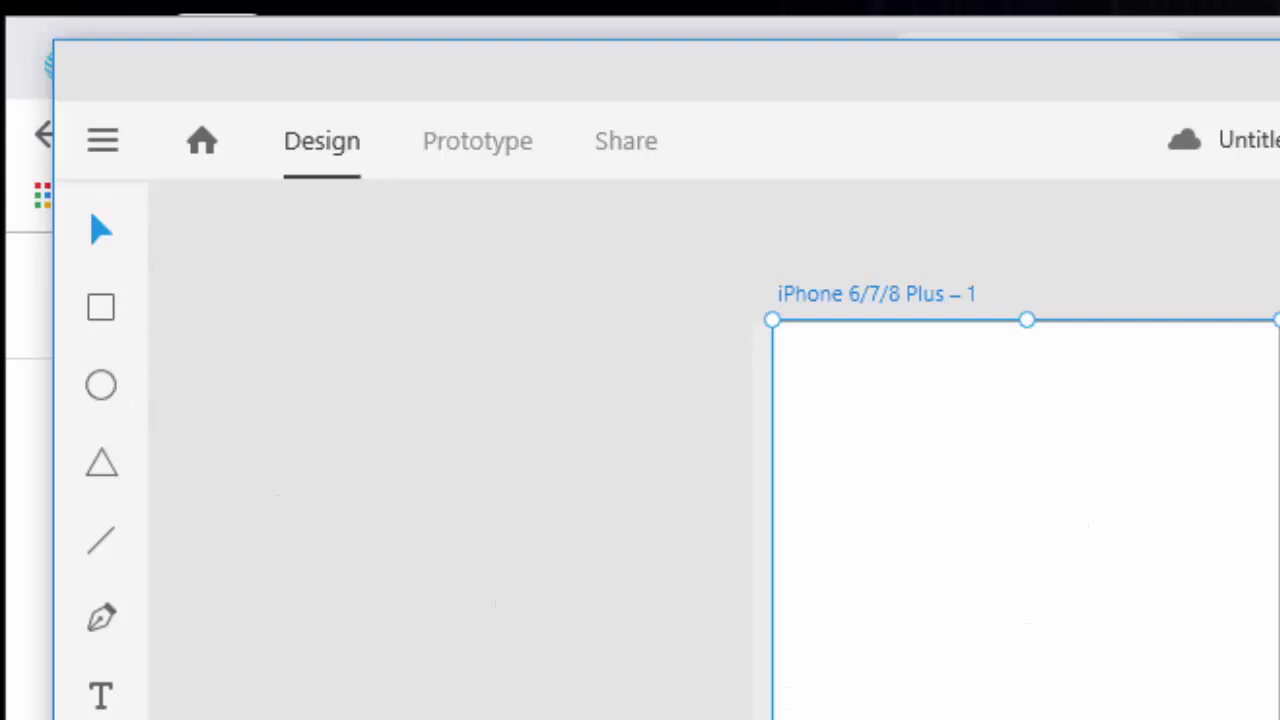
drag(849, 669, 1279, 662)
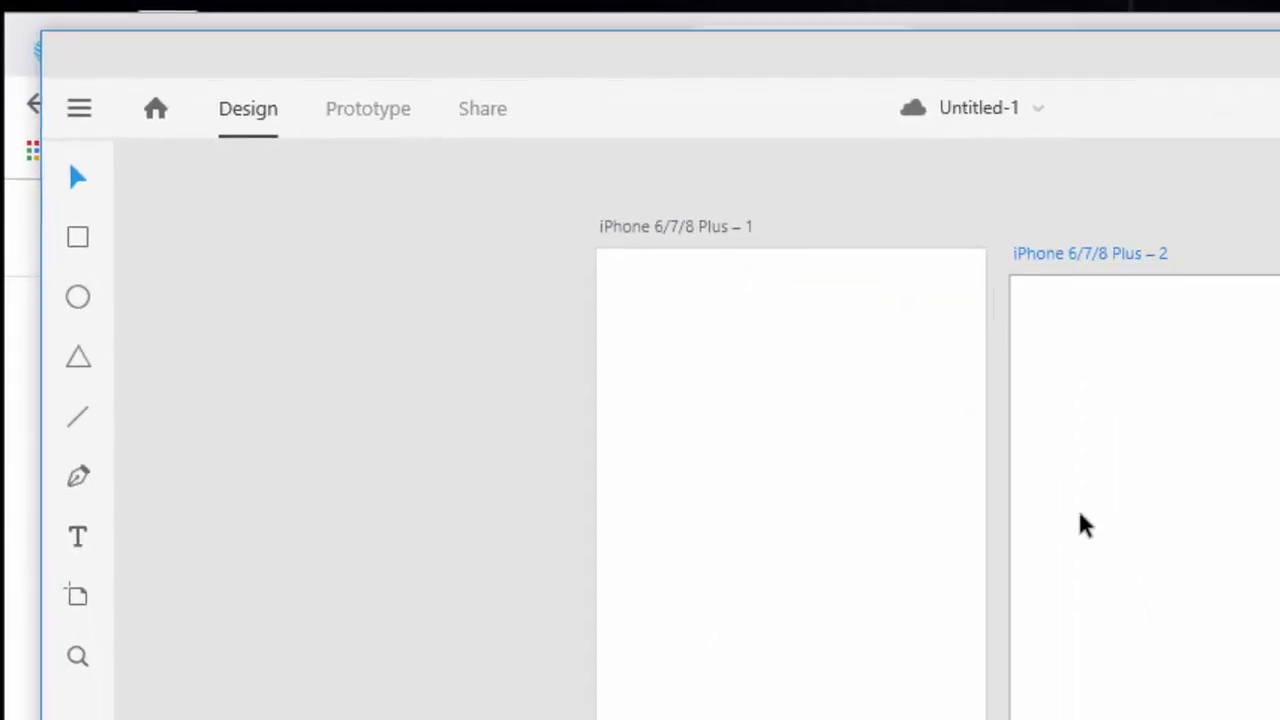
drag(913, 436, 913, 436)
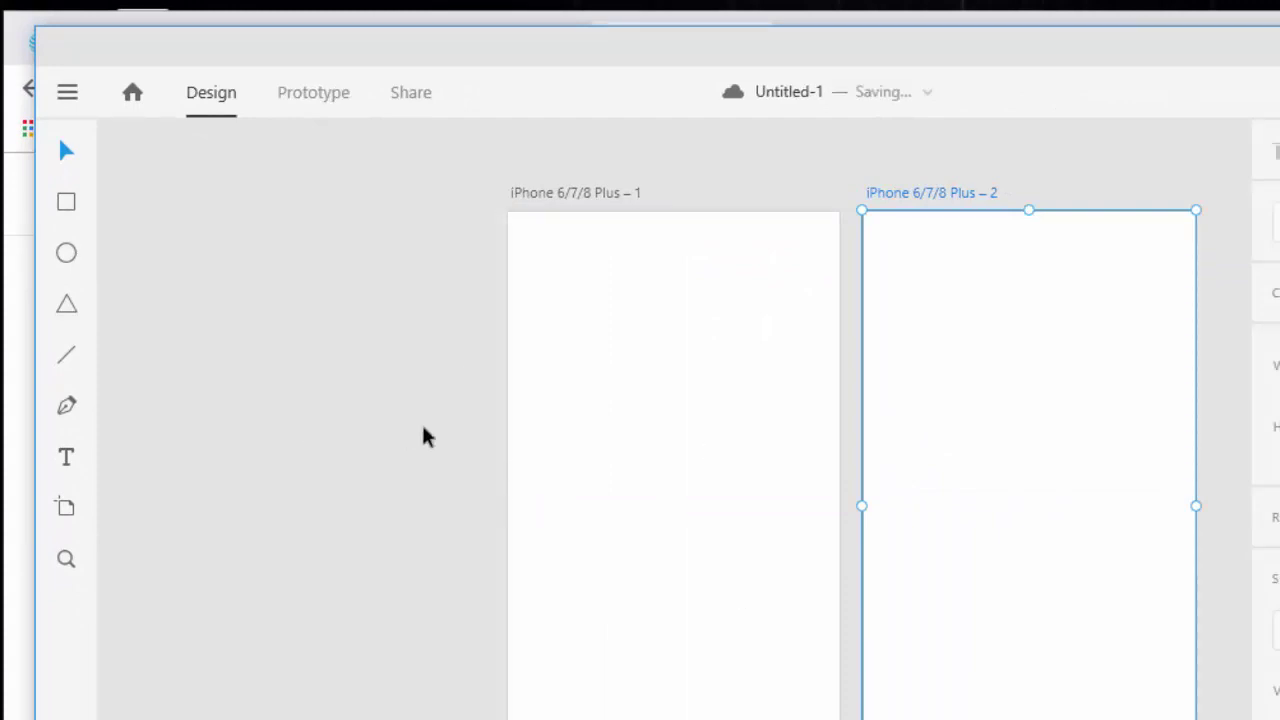
key(space)
drag(631, 500, 283, 486)
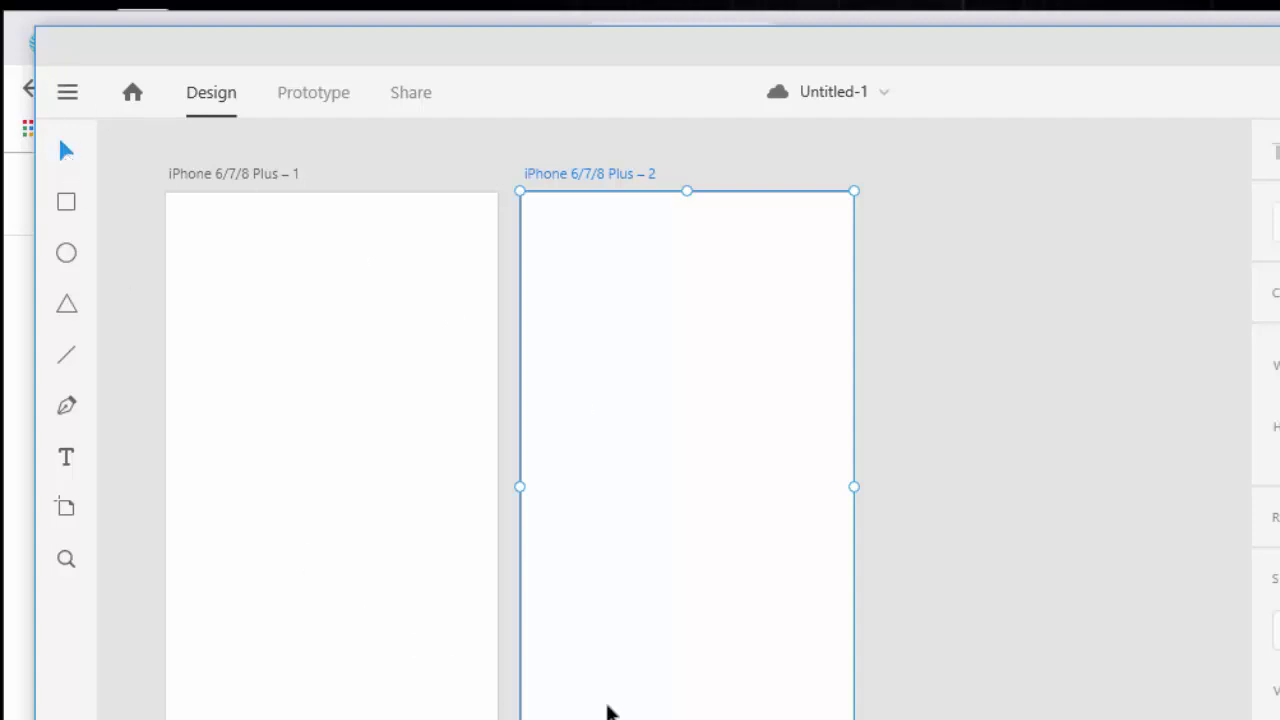
drag(611, 497, 977, 447)
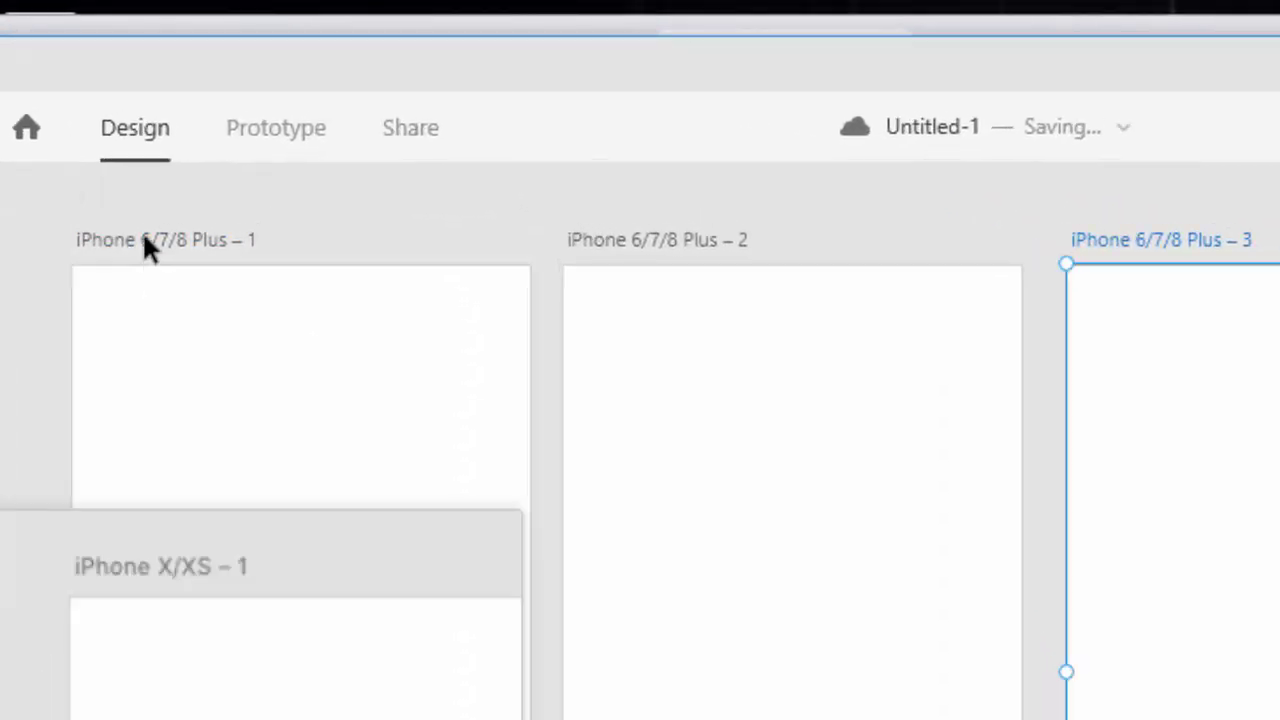
Step: Rename the first artboard as screen1
double_click(197, 191)
key(Return)
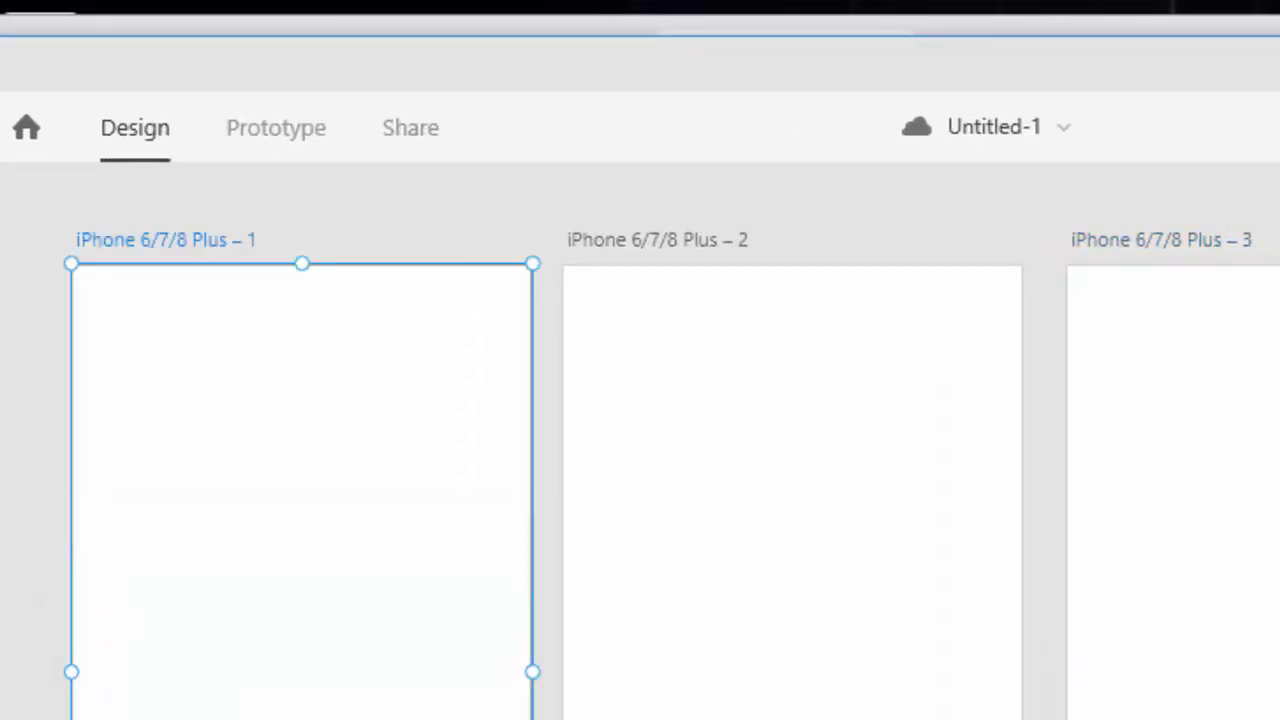
double_click(160, 241)
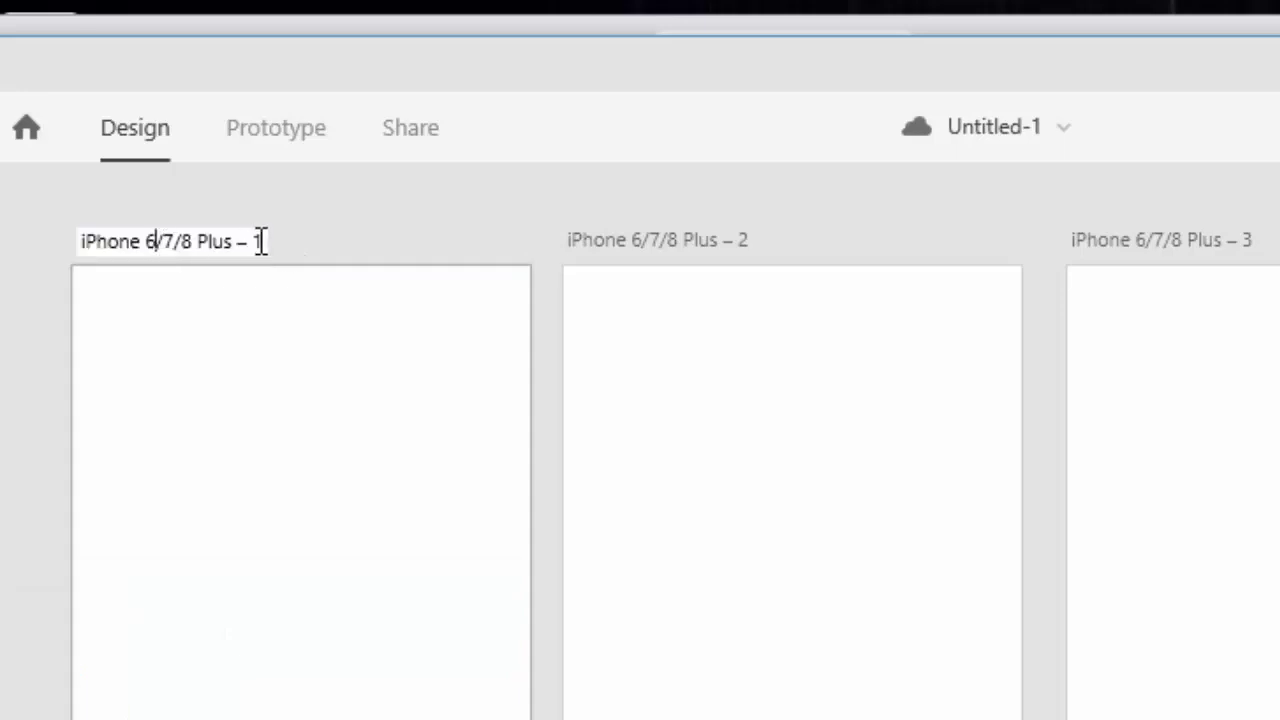
drag(258, 241, 34, 244)
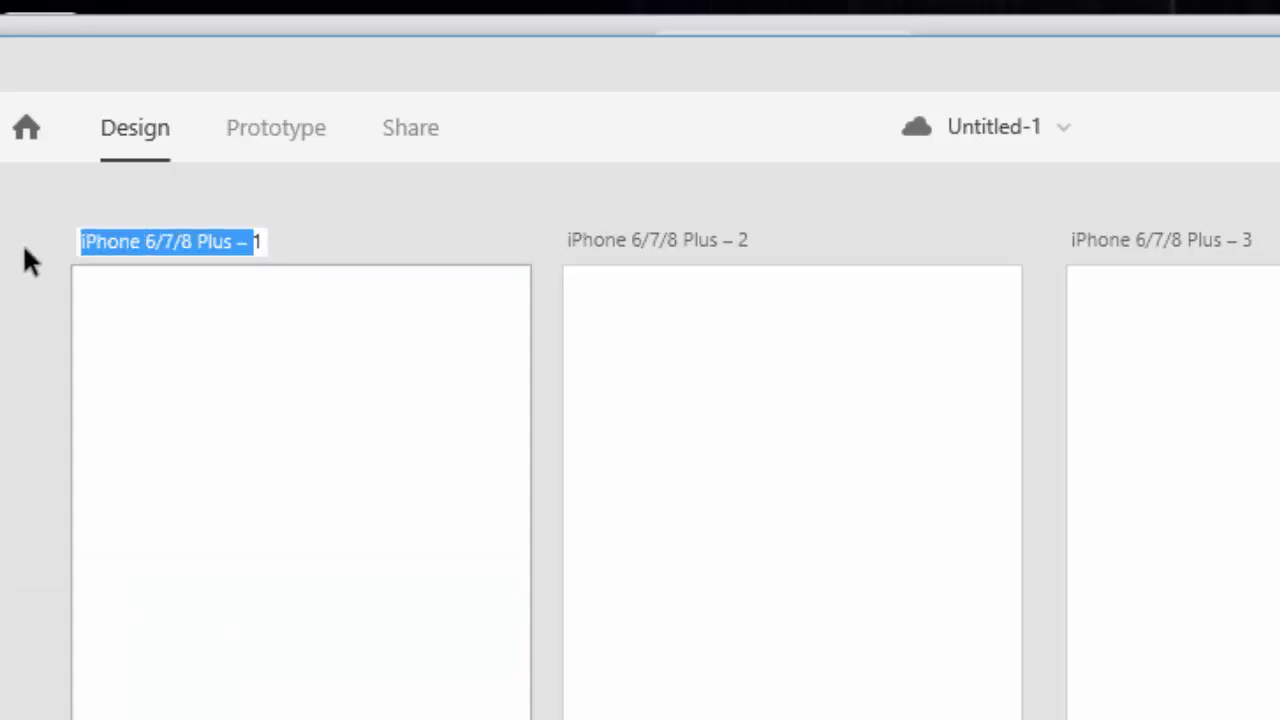
key(Right)
key(BackSpace)
key(BackSpace)
key(BackSpace)
key(BackSpace)
key(BackSpace)
key(BackSpace)
key(BackSpace)
key(BackSpace)
key(BackSpace)
key(BackSpace)
key(BackSpace)
key(BackSpace)
key(BackSpace)
key(BackSpace)
key(BackSpace)
key(BackSpace)
key(BackSpace)
key(BackSpace)
key(BackSpace)
key(BackSpace)
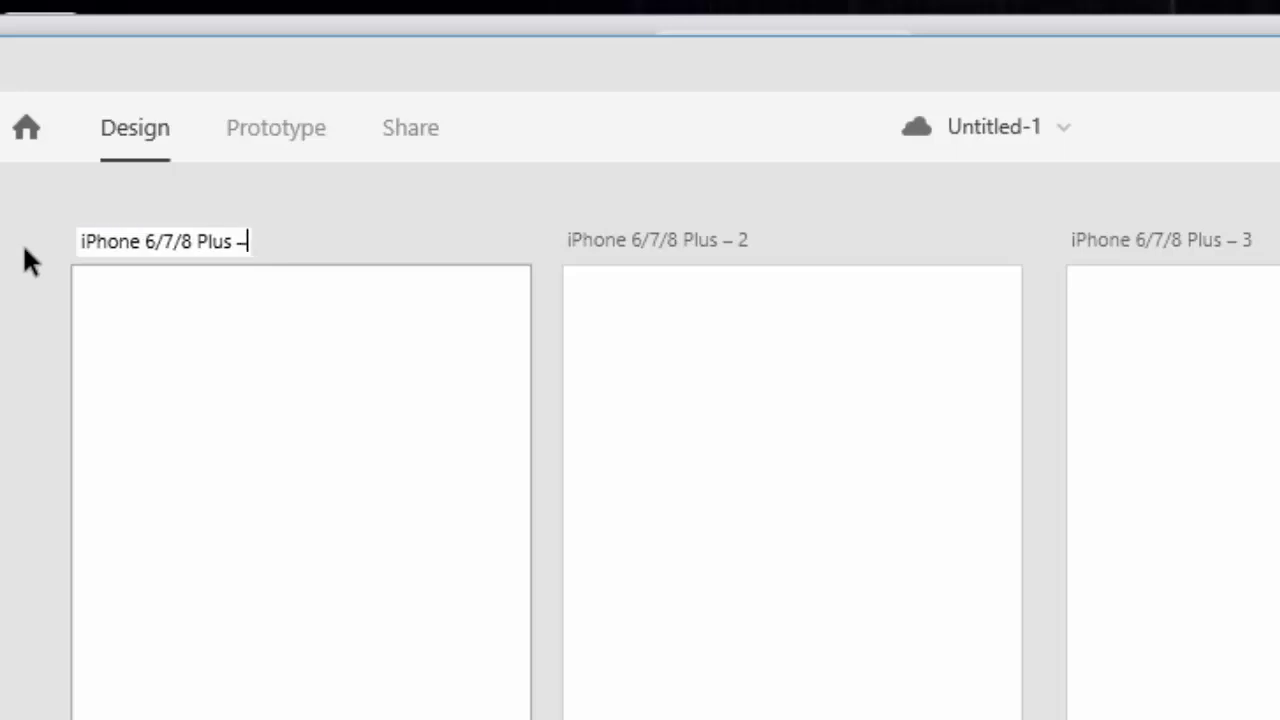
text(s)
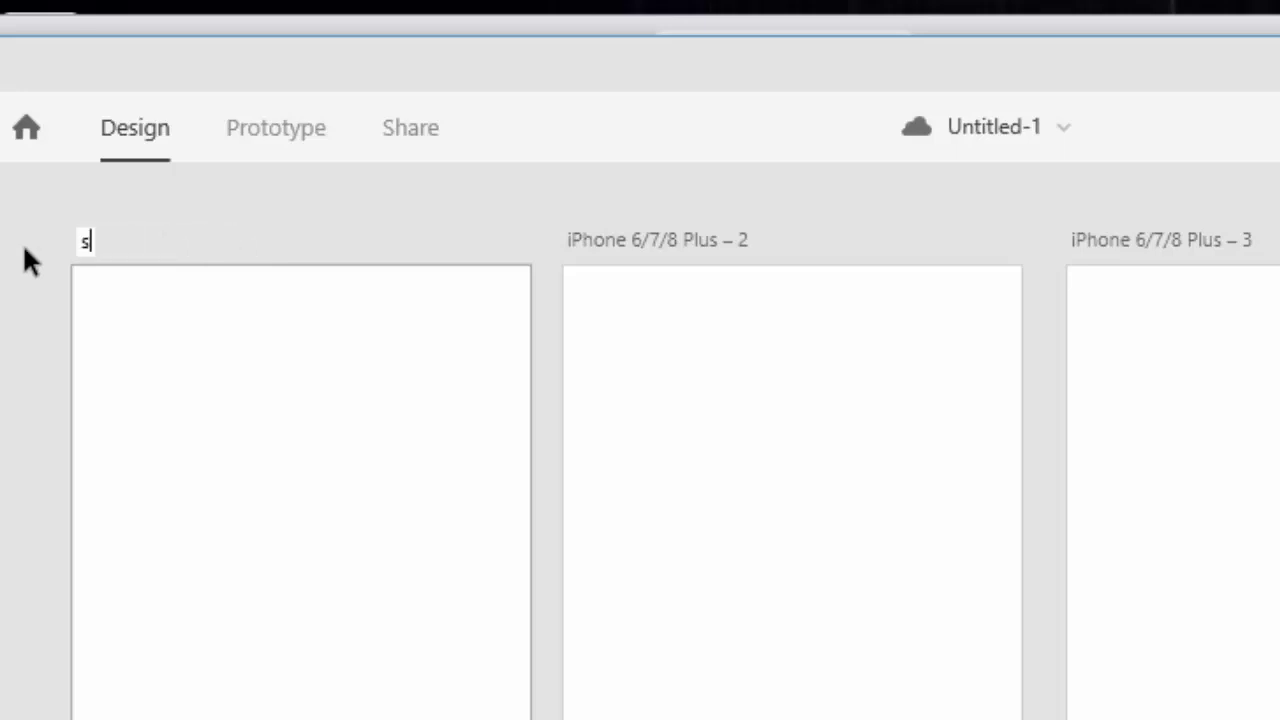
text(creen1)
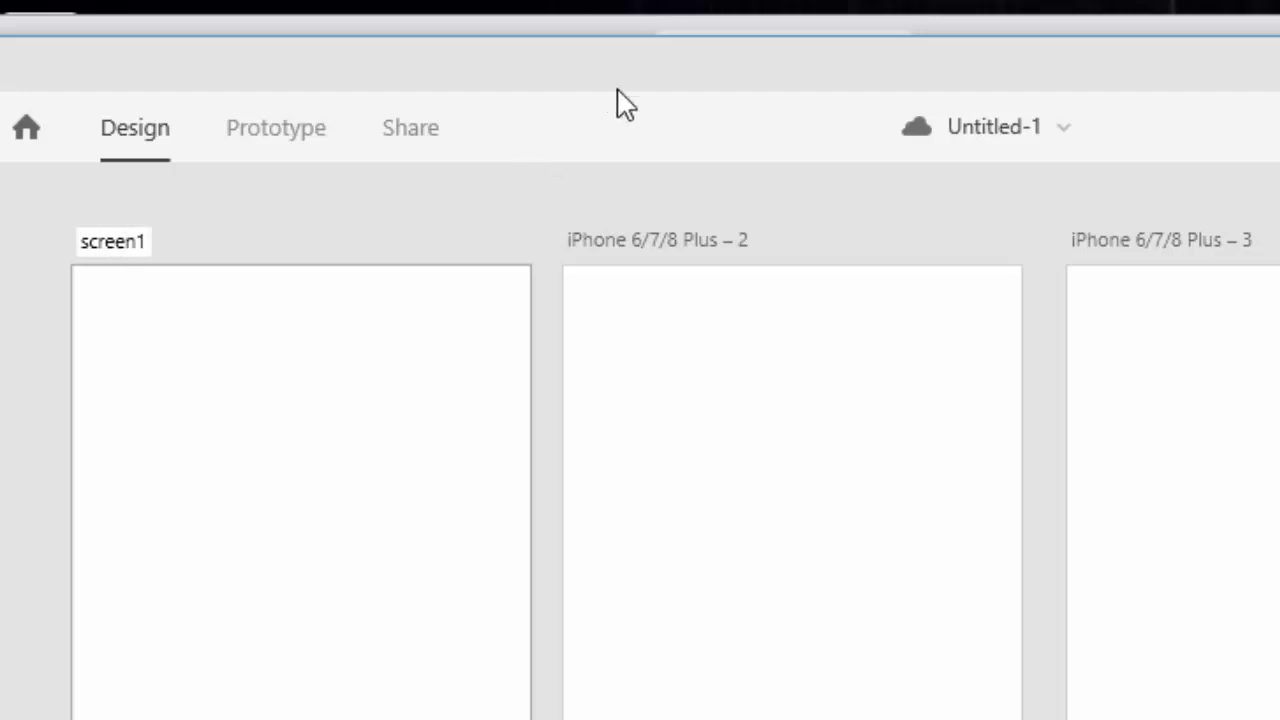
Step: Rename the second artboard as screen2
click(655, 240)
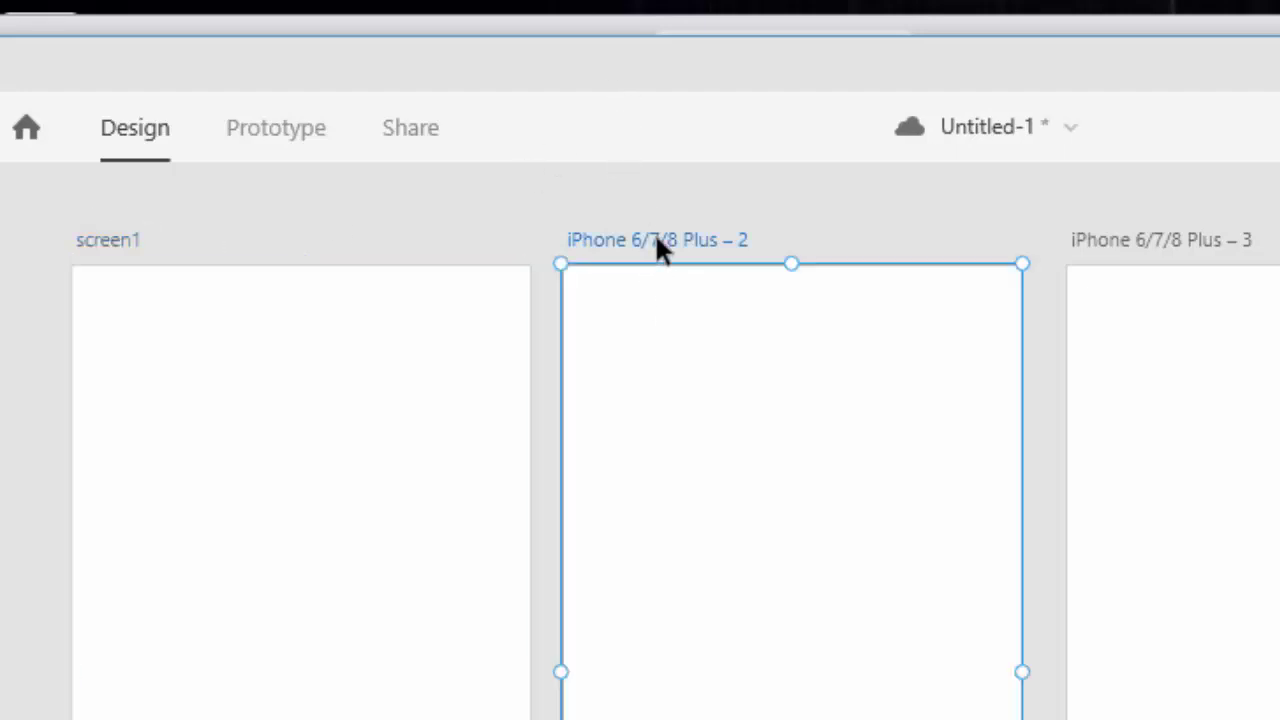
double_click(655, 240)
key(Escape)
double_click(662, 242)
text(s)
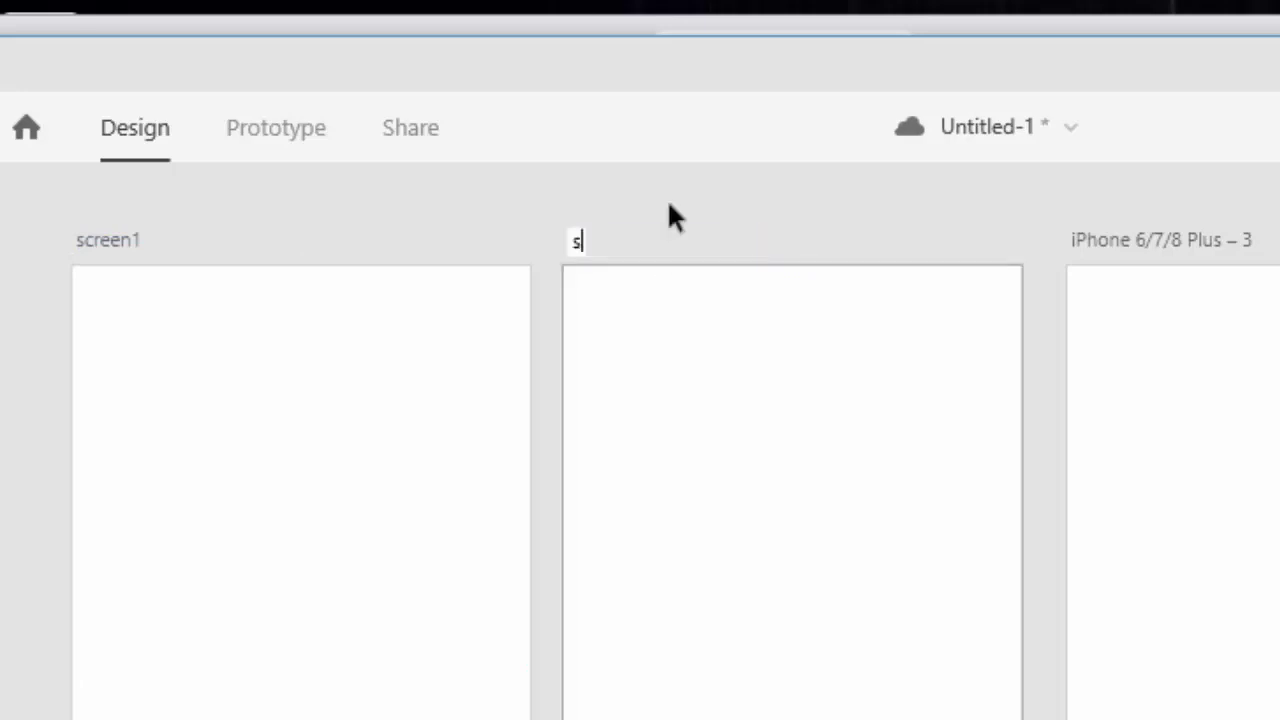
text(creen2)
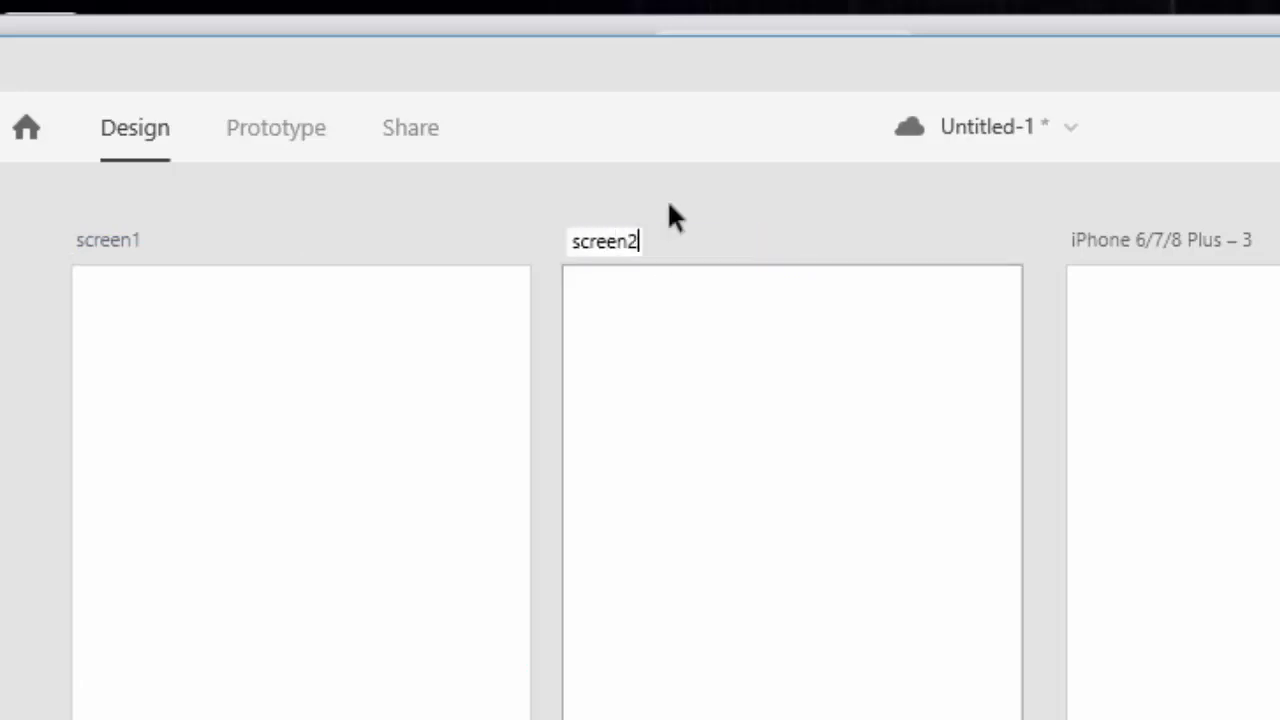
Step: Rename the third artboard as screen3
click(1167, 234)
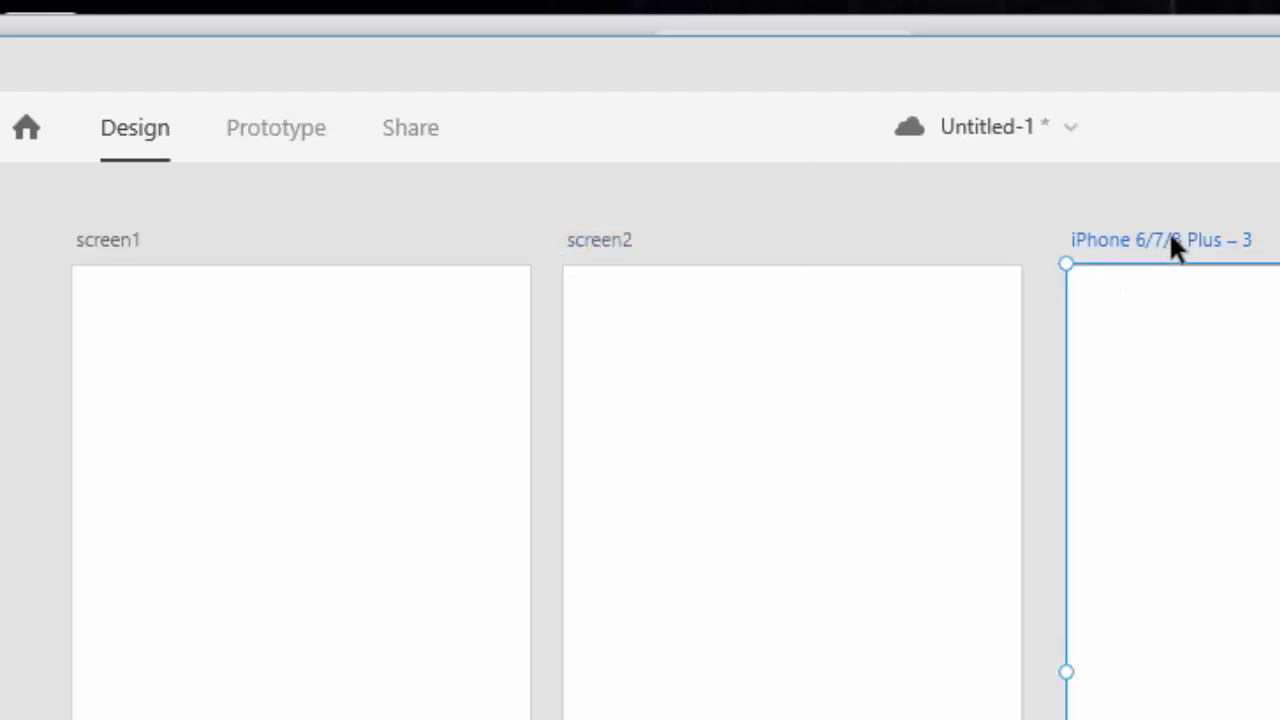
double_click(1181, 240)
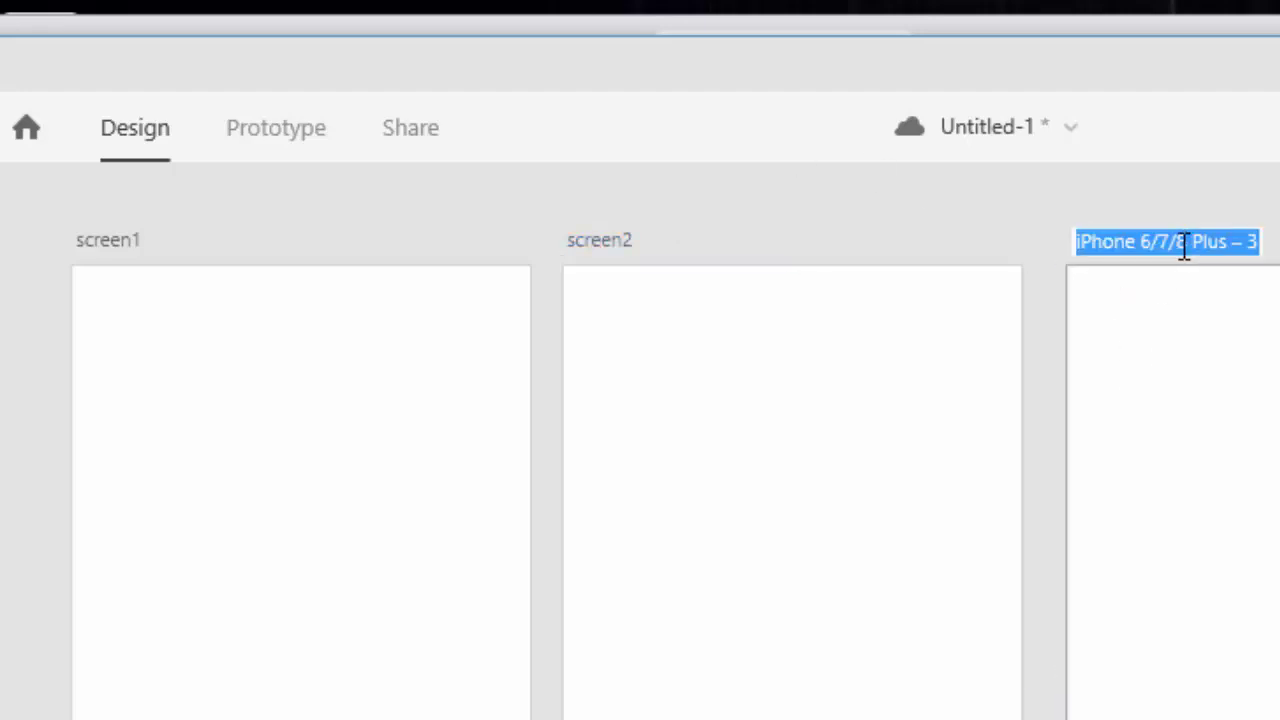
text(screen3)
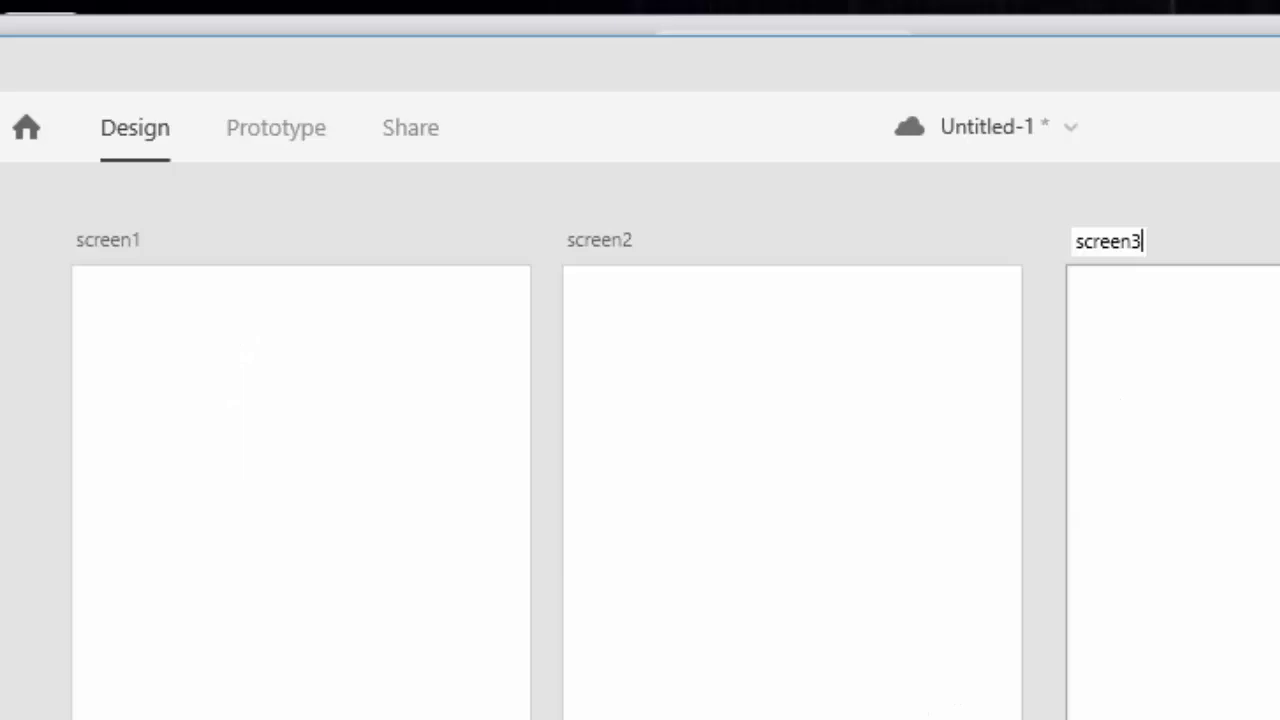
Step: Fill the screen1 artboard with solid blue #4C9AE8 and save that color as a swatch
click(305, 670)
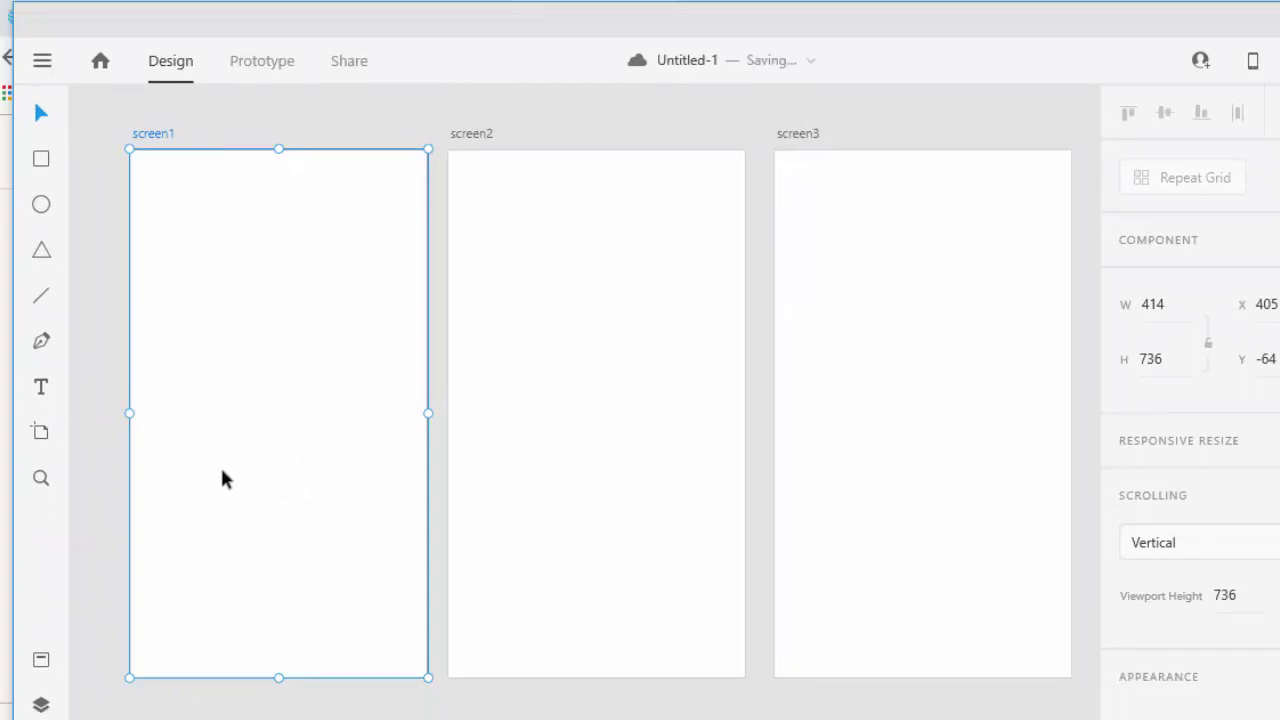
scroll(1237, 620, down, 3)
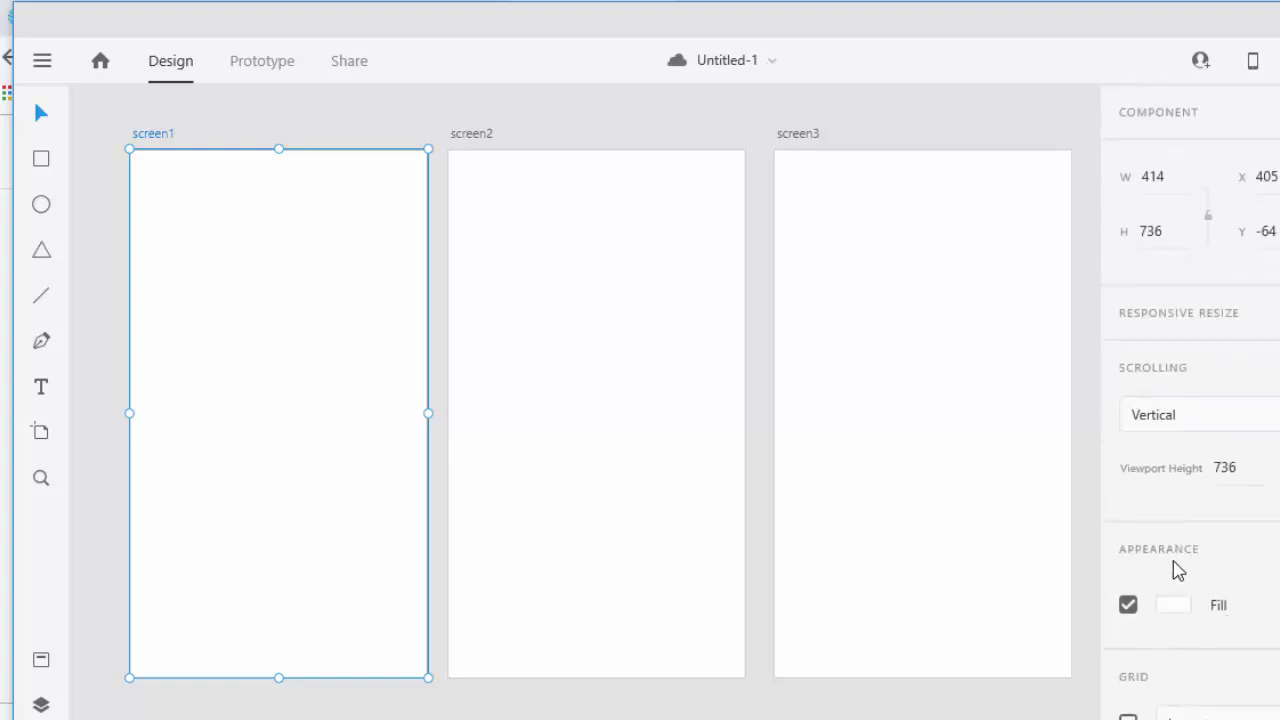
click(1178, 610)
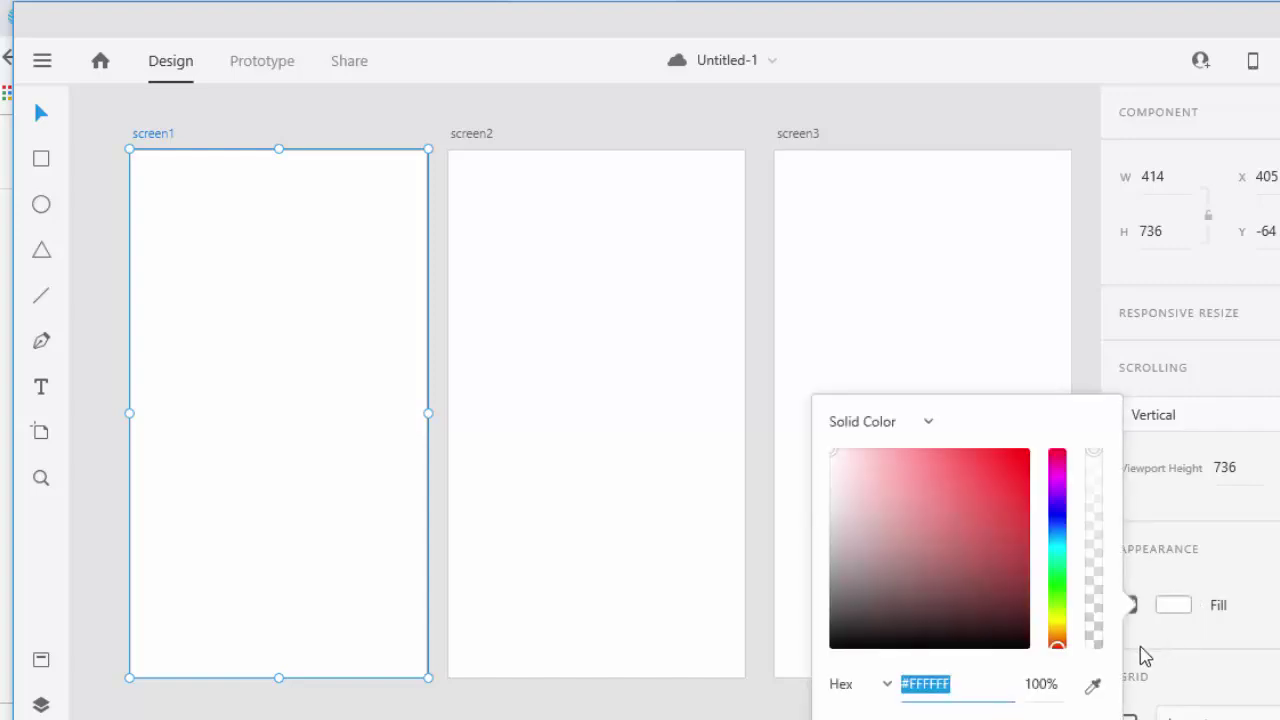
click(1058, 553)
drag(1058, 553, 1058, 531)
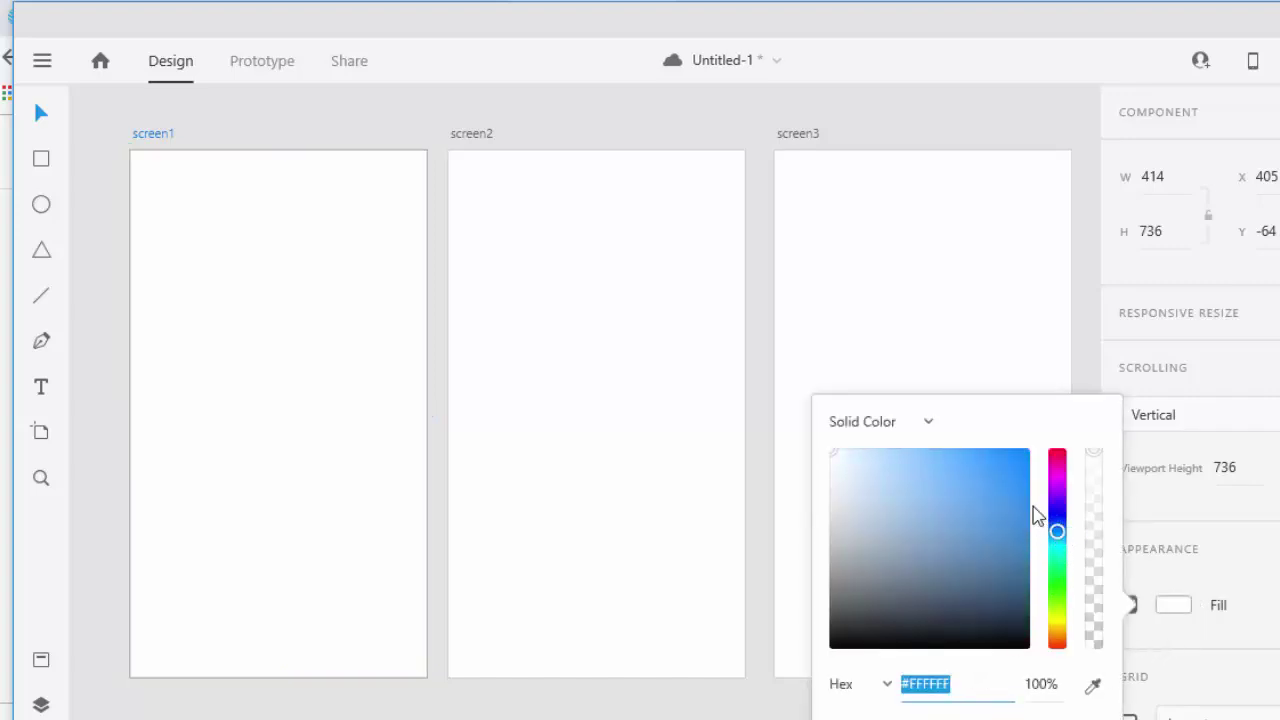
drag(1013, 482, 965, 469)
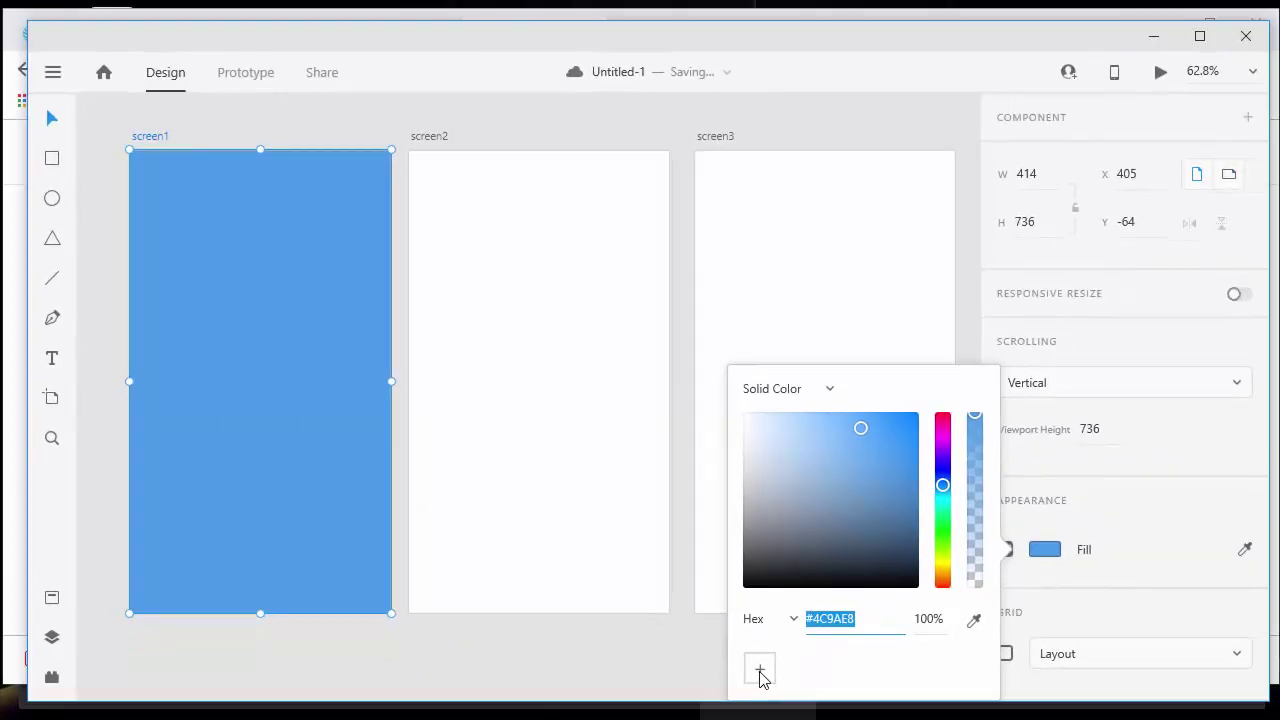
click(760, 672)
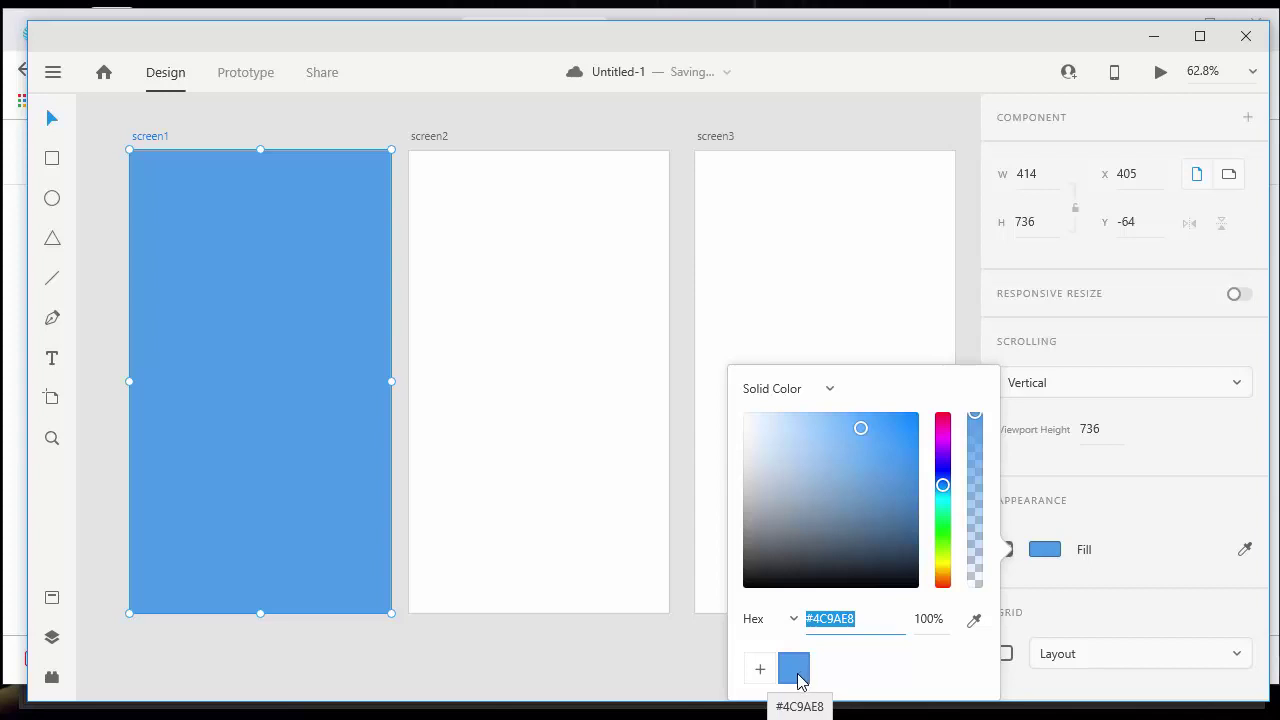
Step: Fill the screen2 and screen3 artboards with the saved blue #4C9AE8 swatch
click(564, 390)
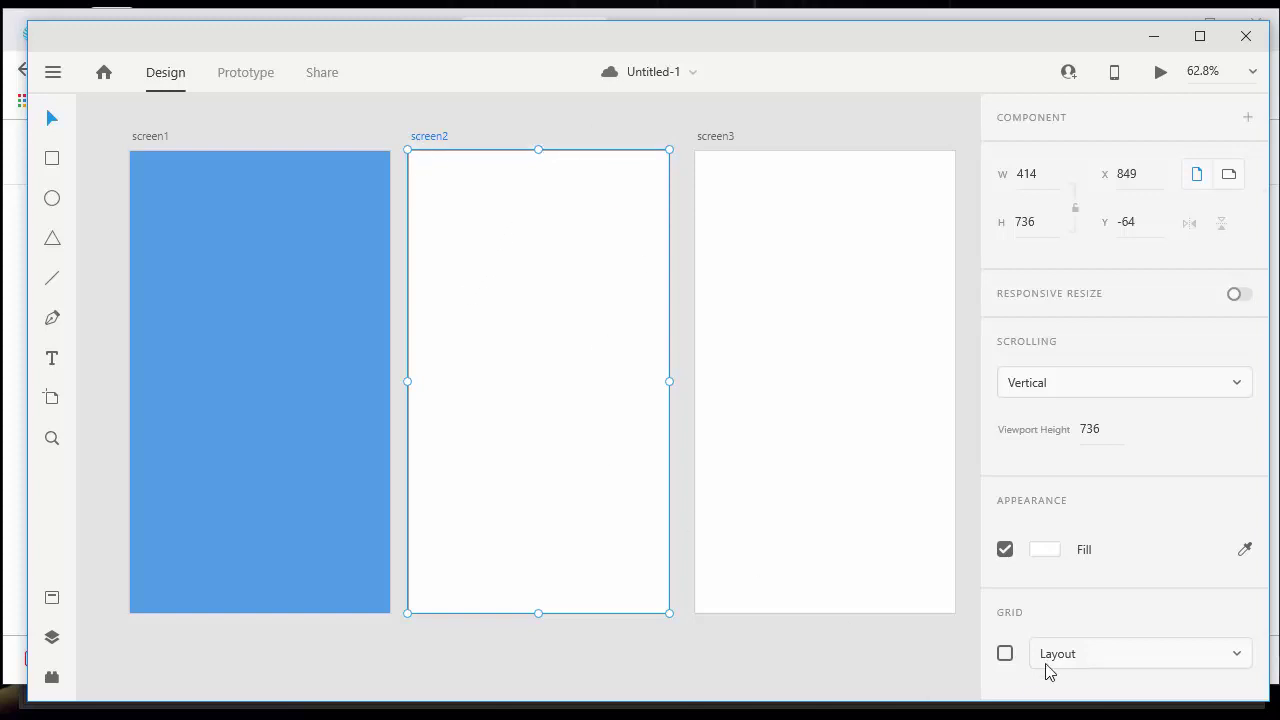
click(1048, 550)
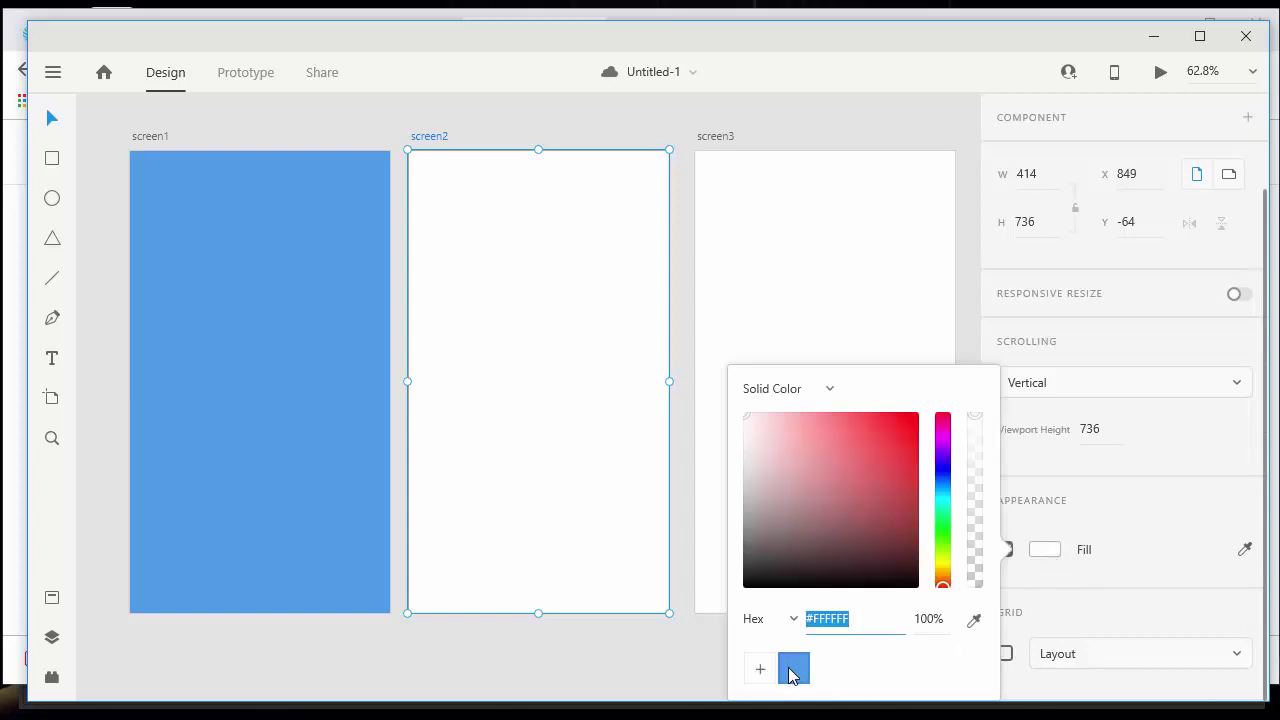
click(792, 670)
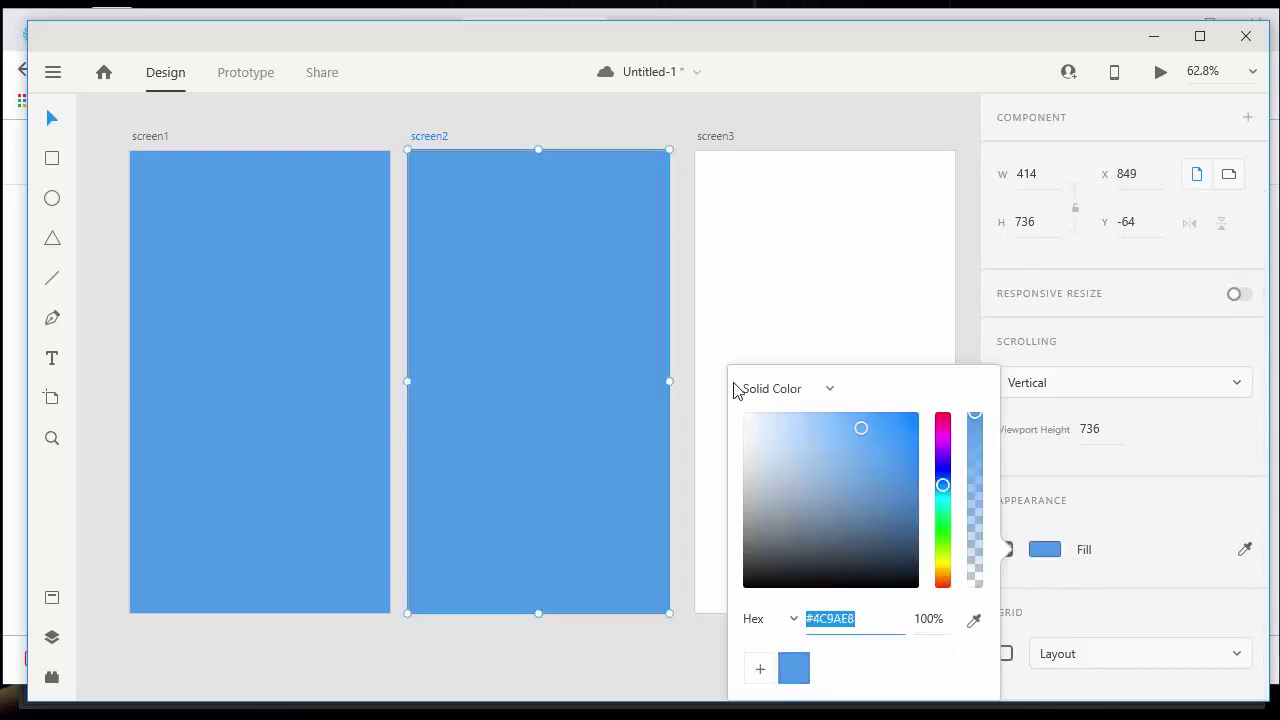
click(791, 266)
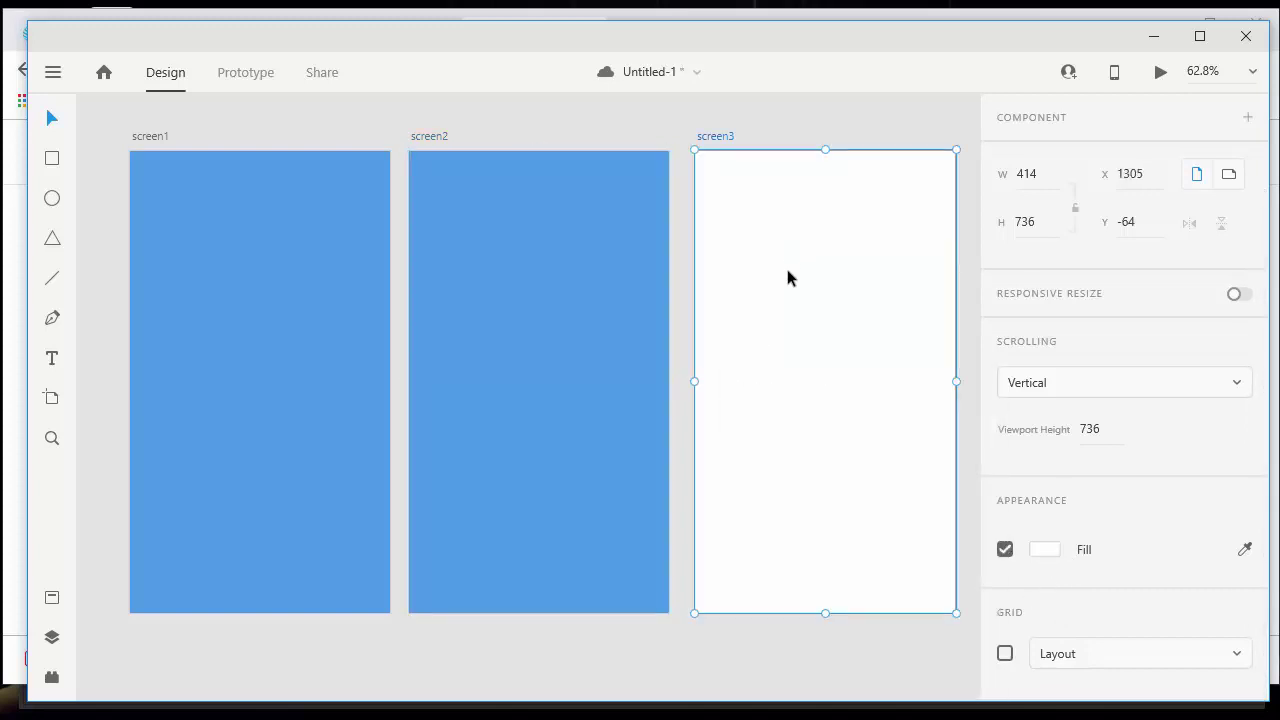
click(1048, 552)
click(793, 670)
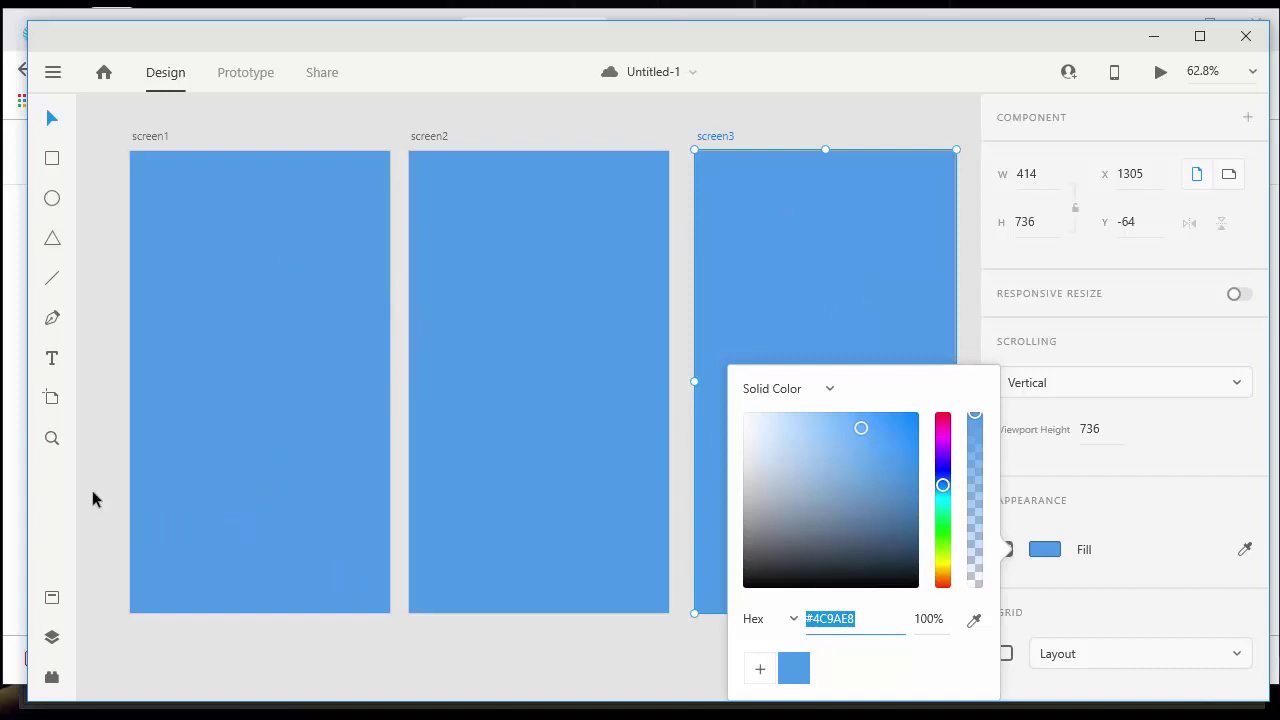
Step: Add the text "Screen 1" near the top of the screen1 artboard
click(52, 359)
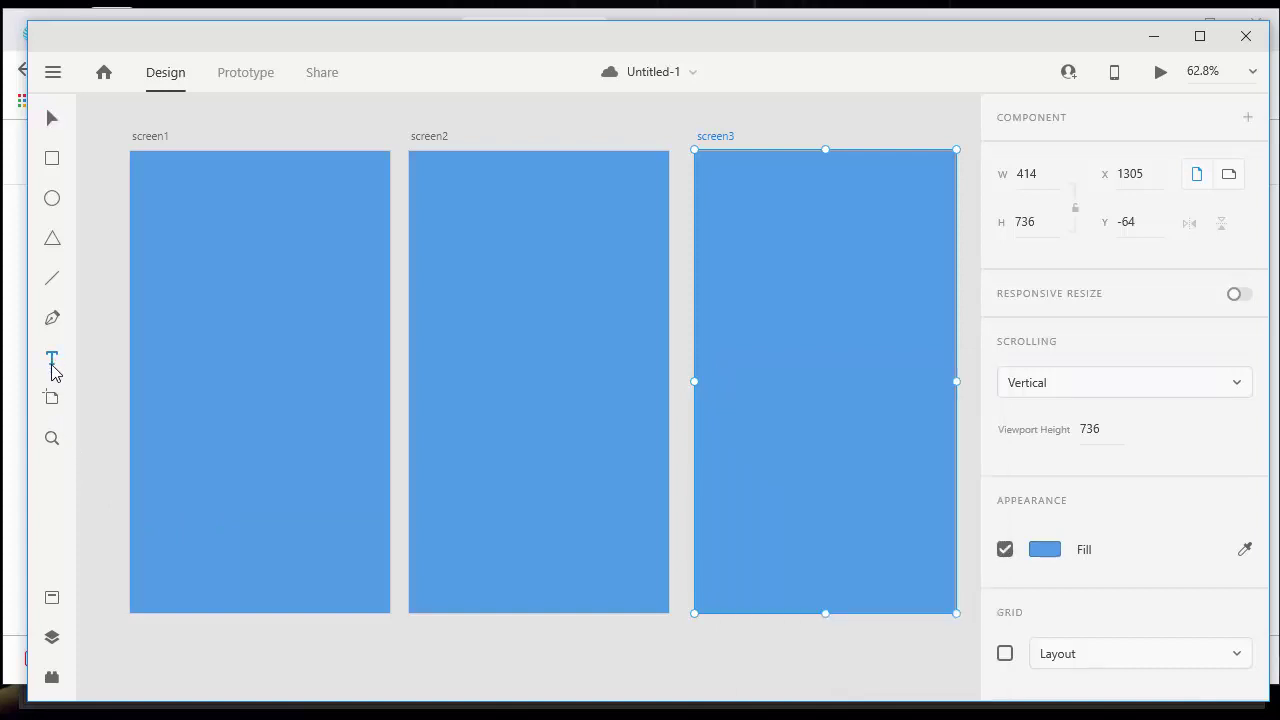
click(169, 206)
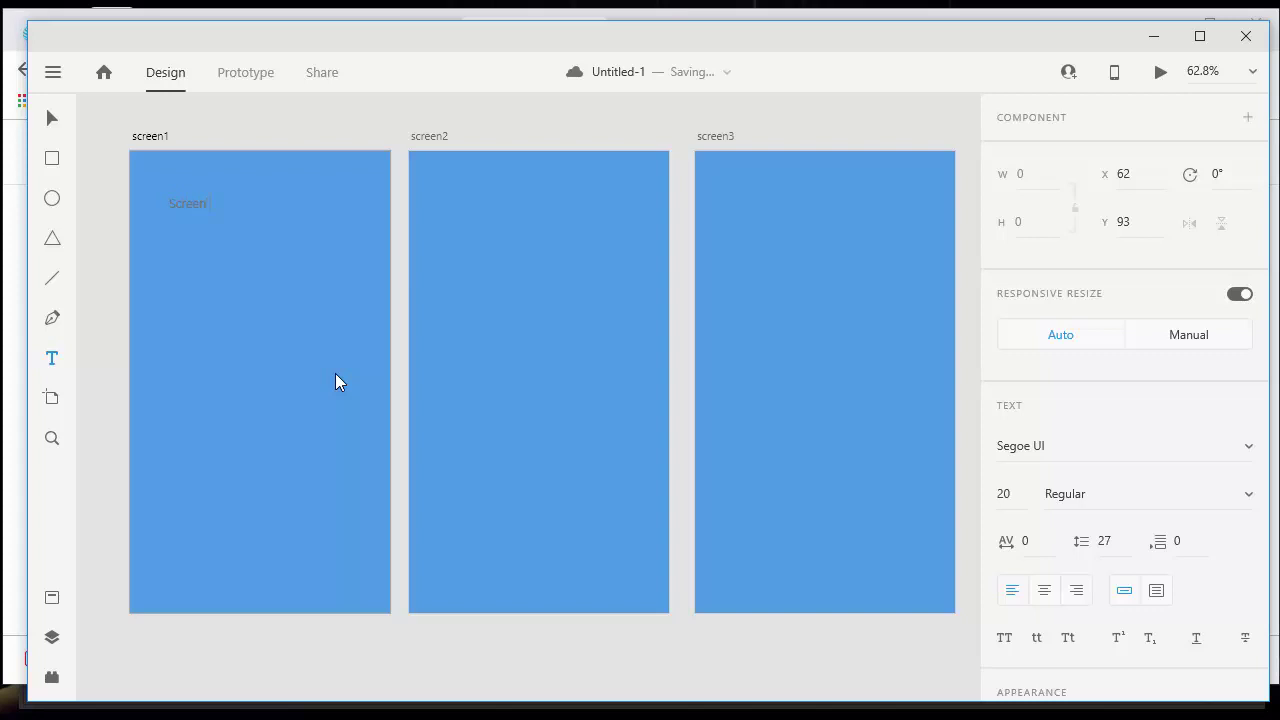
text(1)
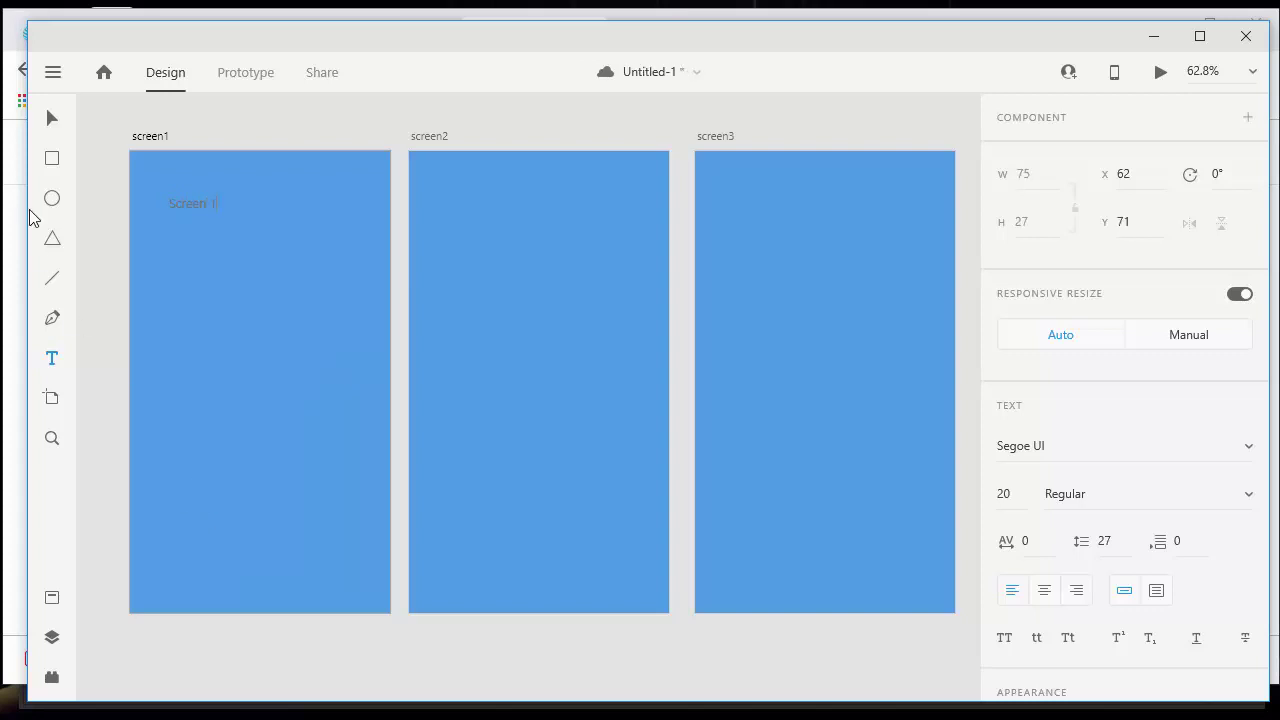
Step: Enlarge the Screen 1 text to size 72 and center it horizontally near the top of its artboard
click(55, 119)
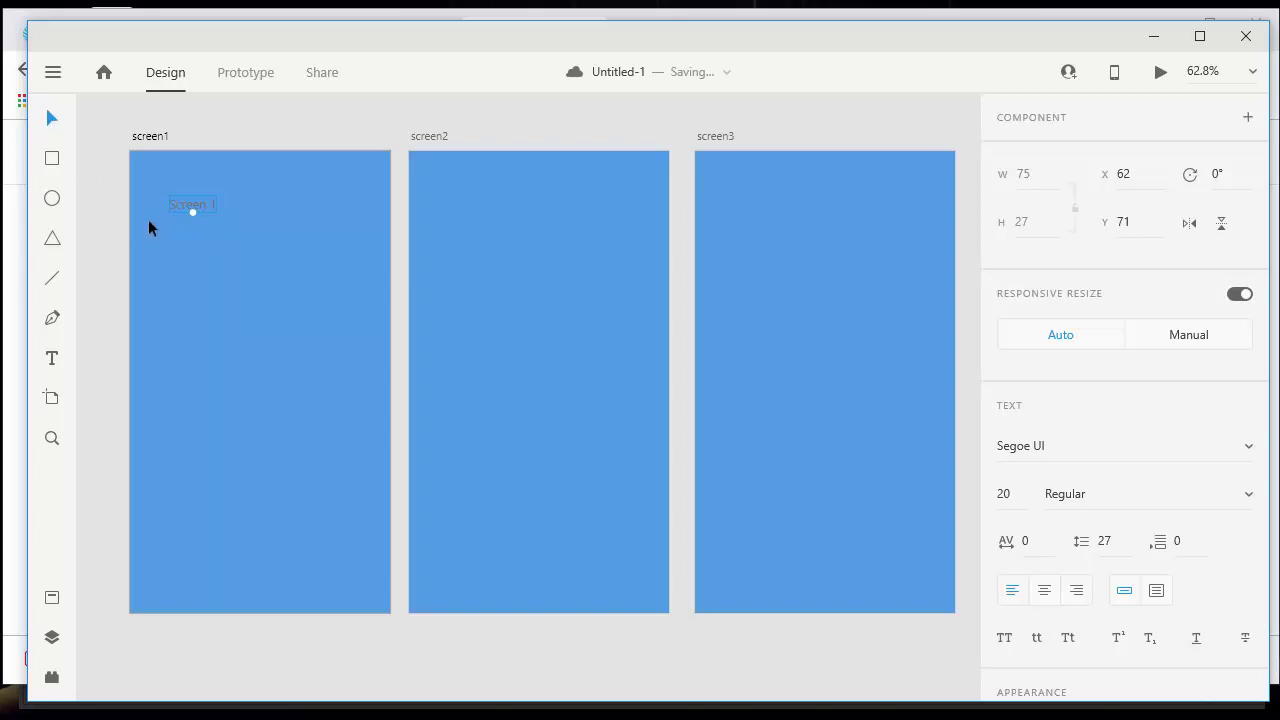
drag(193, 214, 278, 205)
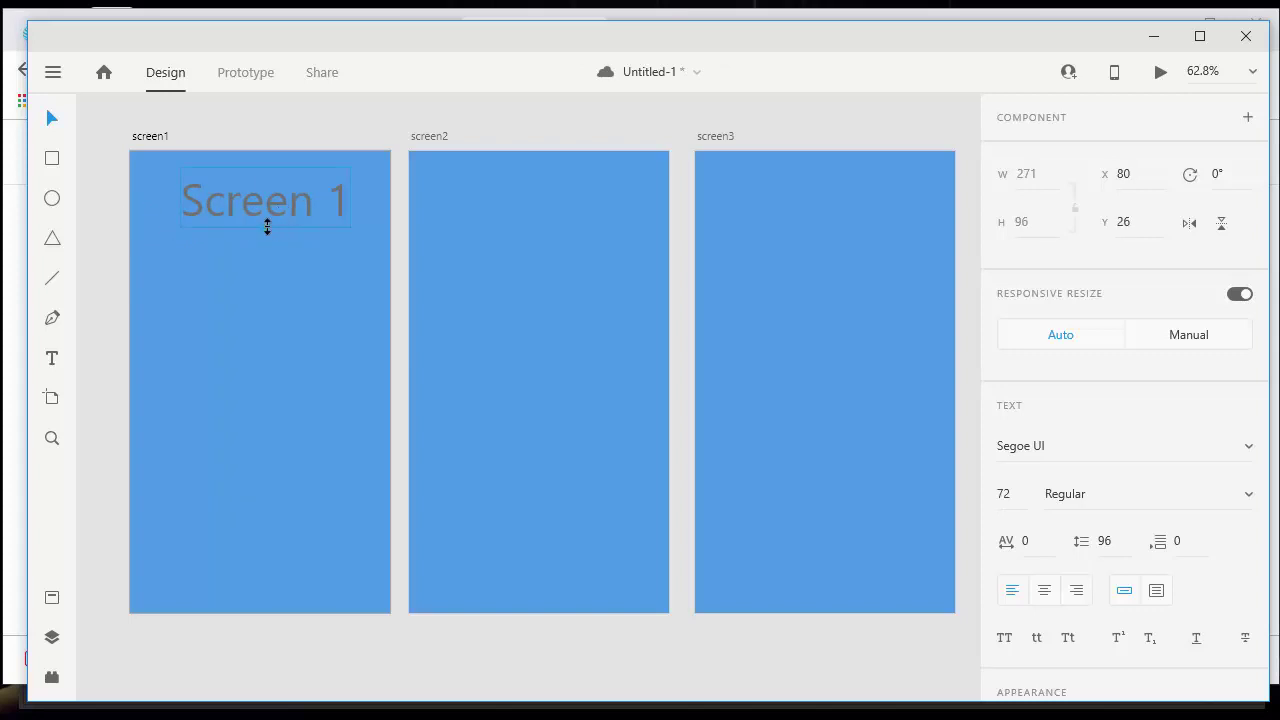
drag(272, 208, 269, 208)
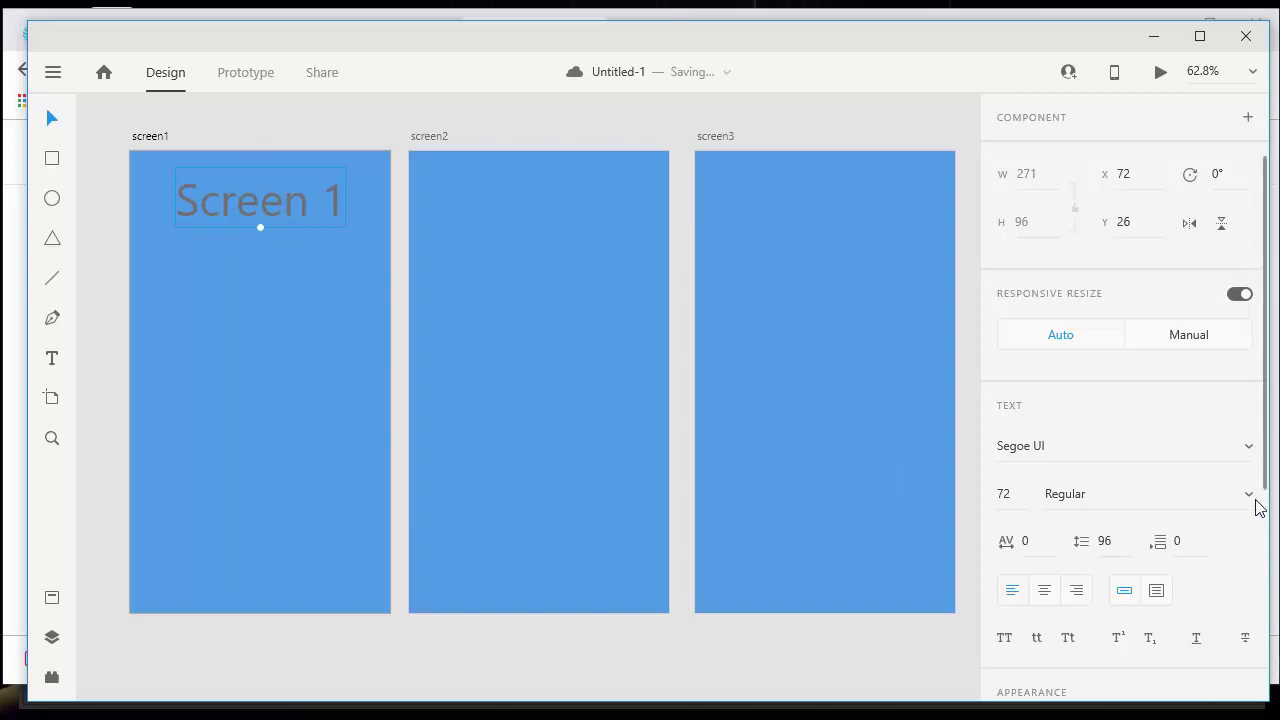
Step: Try the Snap ITC font on the Screen 1 heading
click(1249, 449)
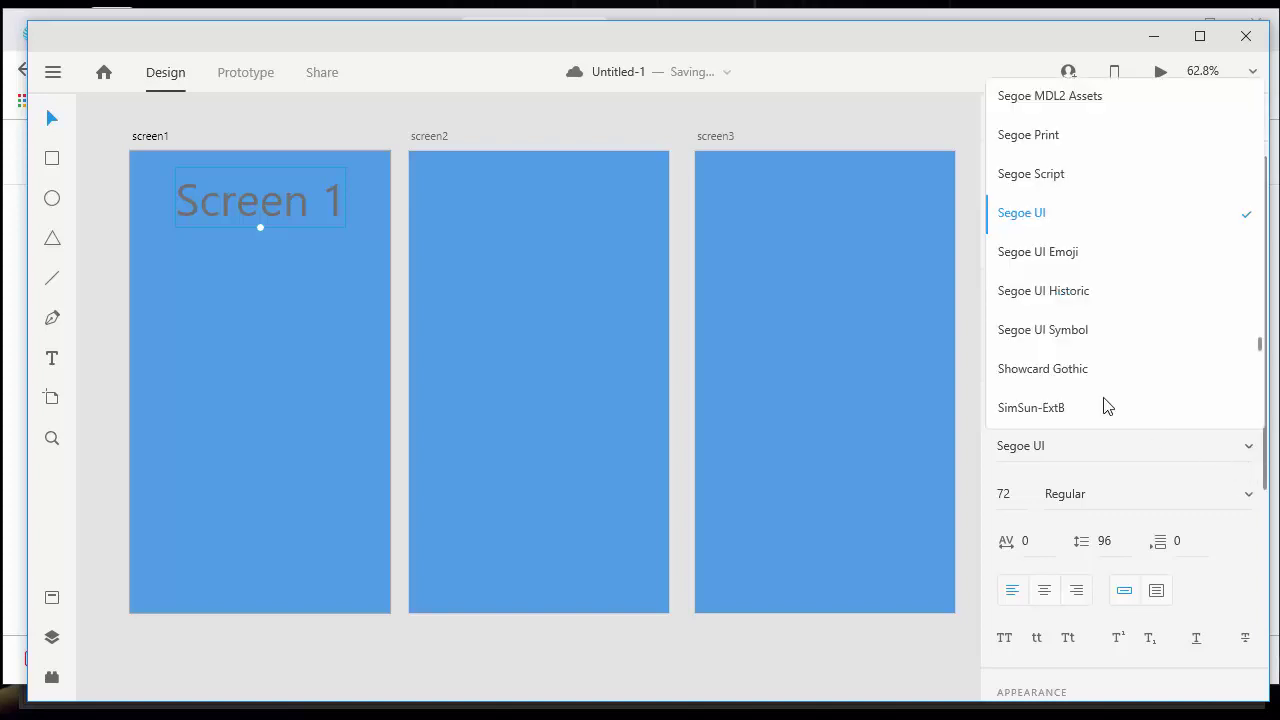
scroll(1080, 280, down, 5)
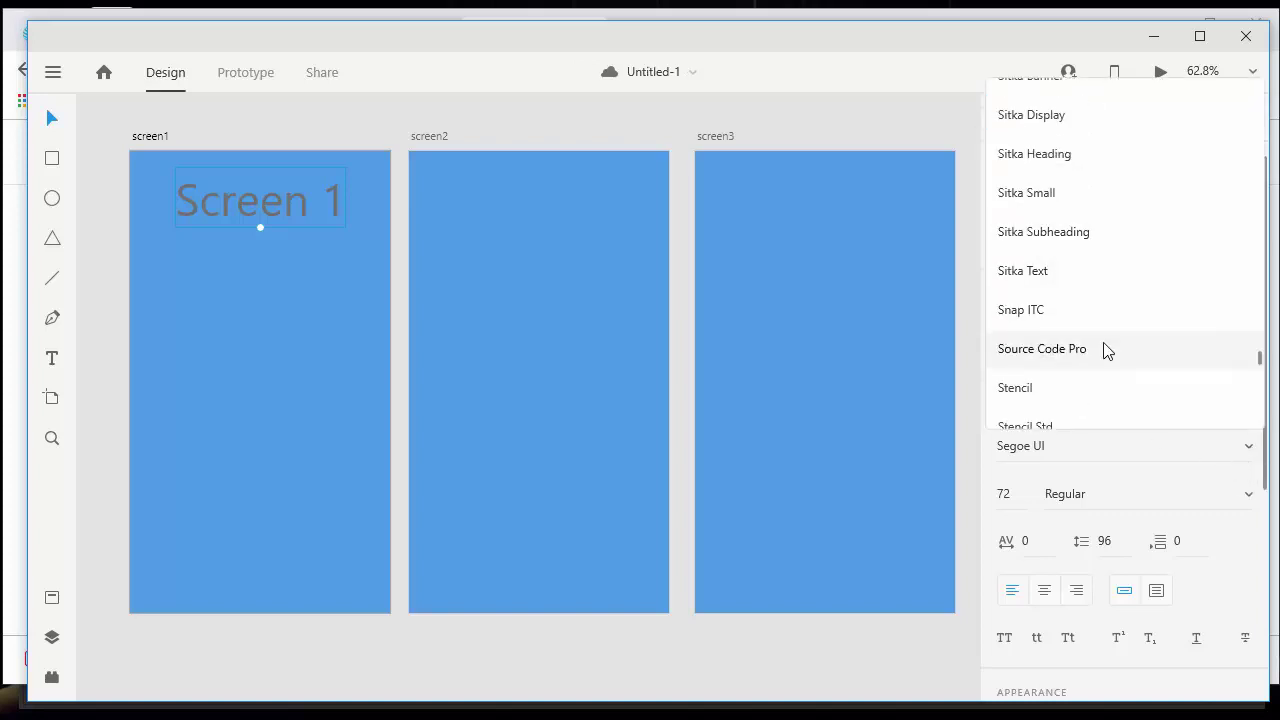
scroll(1107, 350, down, 1)
click(1003, 262)
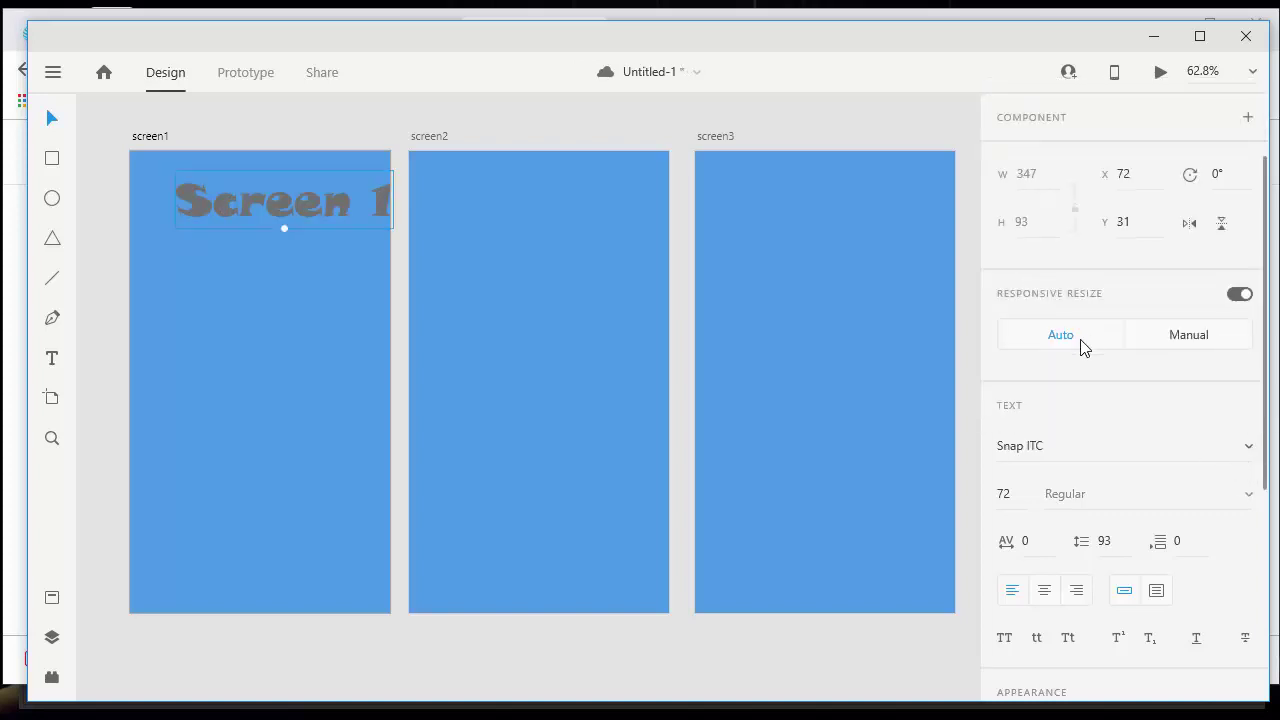
Step: Set the Screen 1 heading's font to Verdana and re-center it horizontally near the top of the artboard
click(1249, 450)
scroll(1060, 370, down, 3)
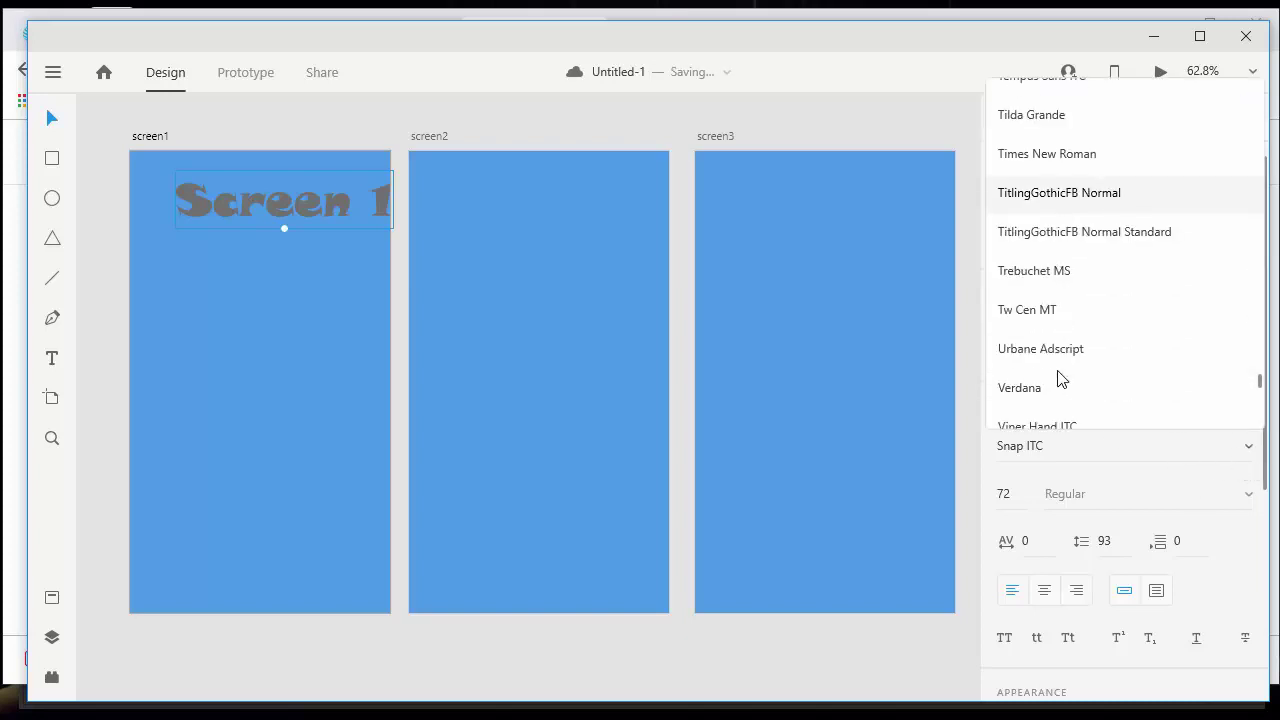
click(1036, 394)
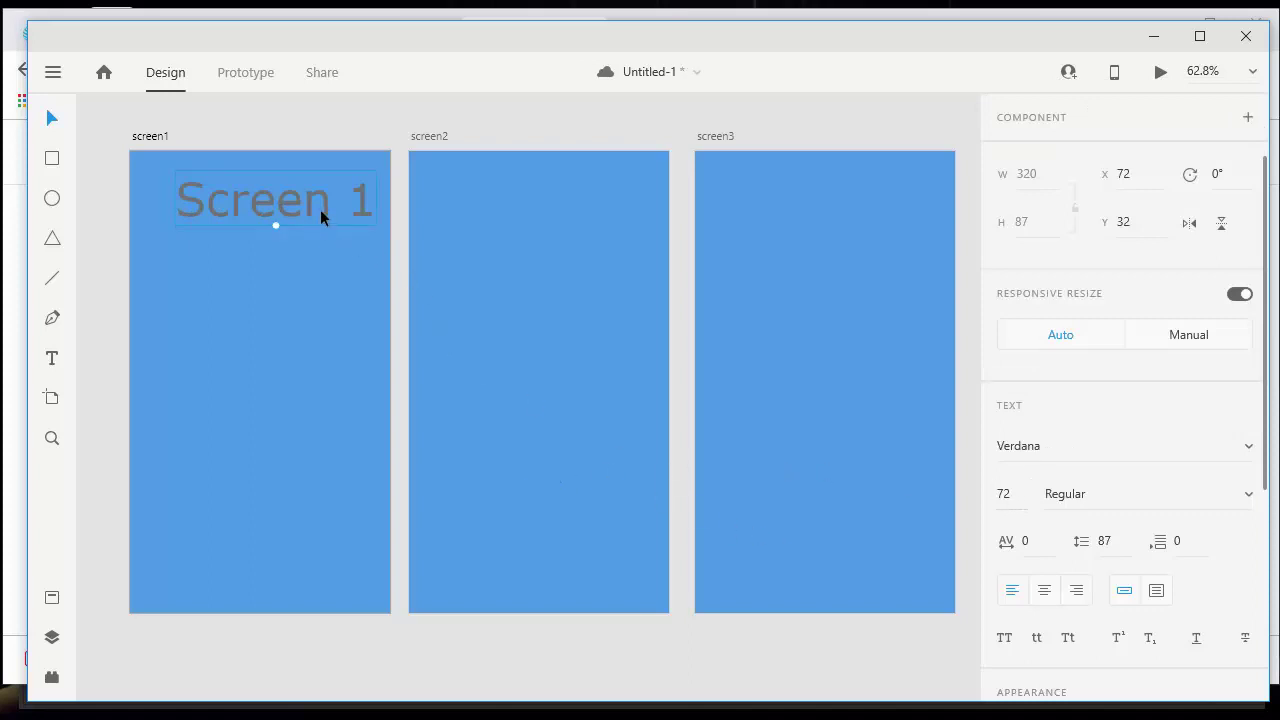
drag(326, 211, 307, 216)
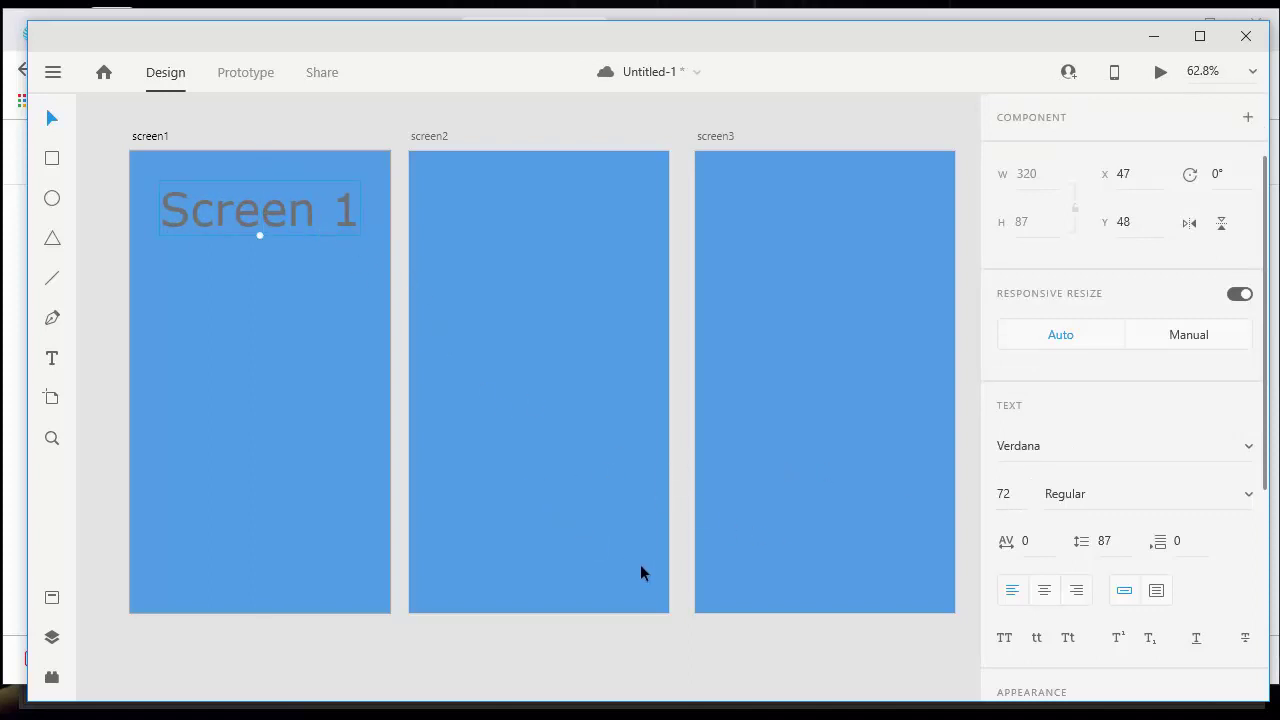
Step: Set the Screen 1 heading's fill color to black #000000
scroll(1063, 580, down, 2)
scroll(1063, 590, down, 2)
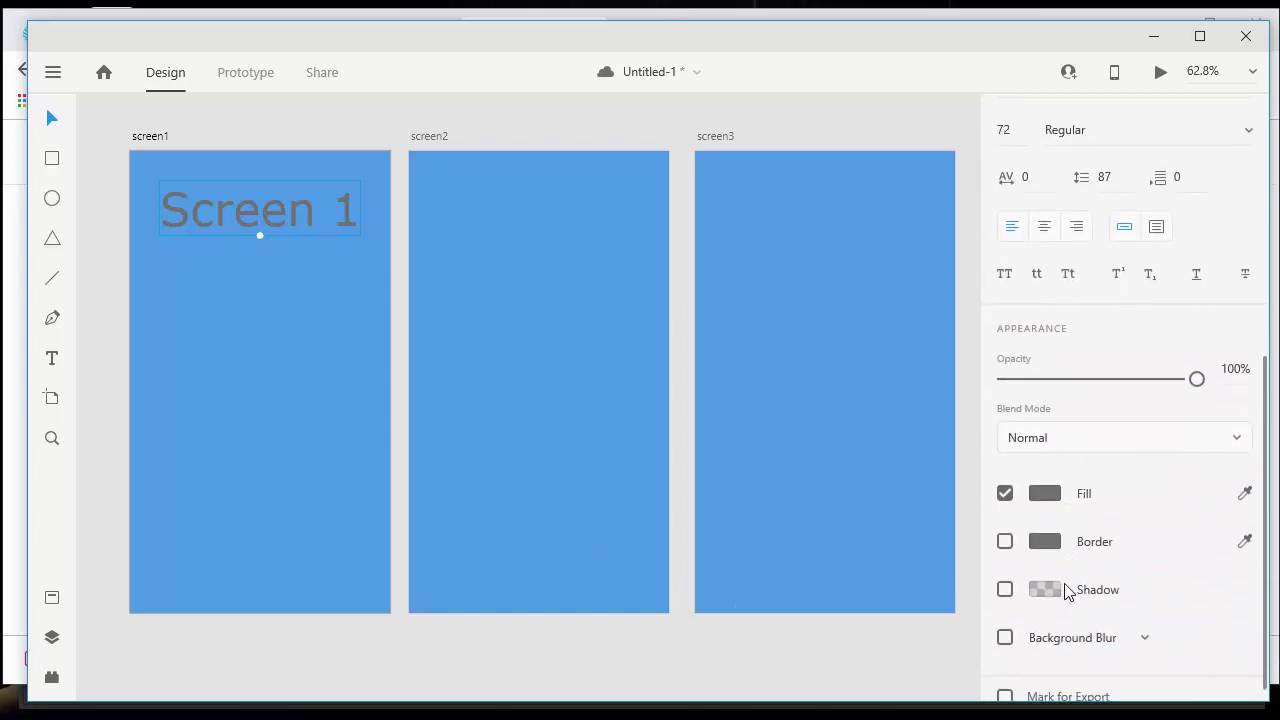
scroll(1090, 330, up, 1)
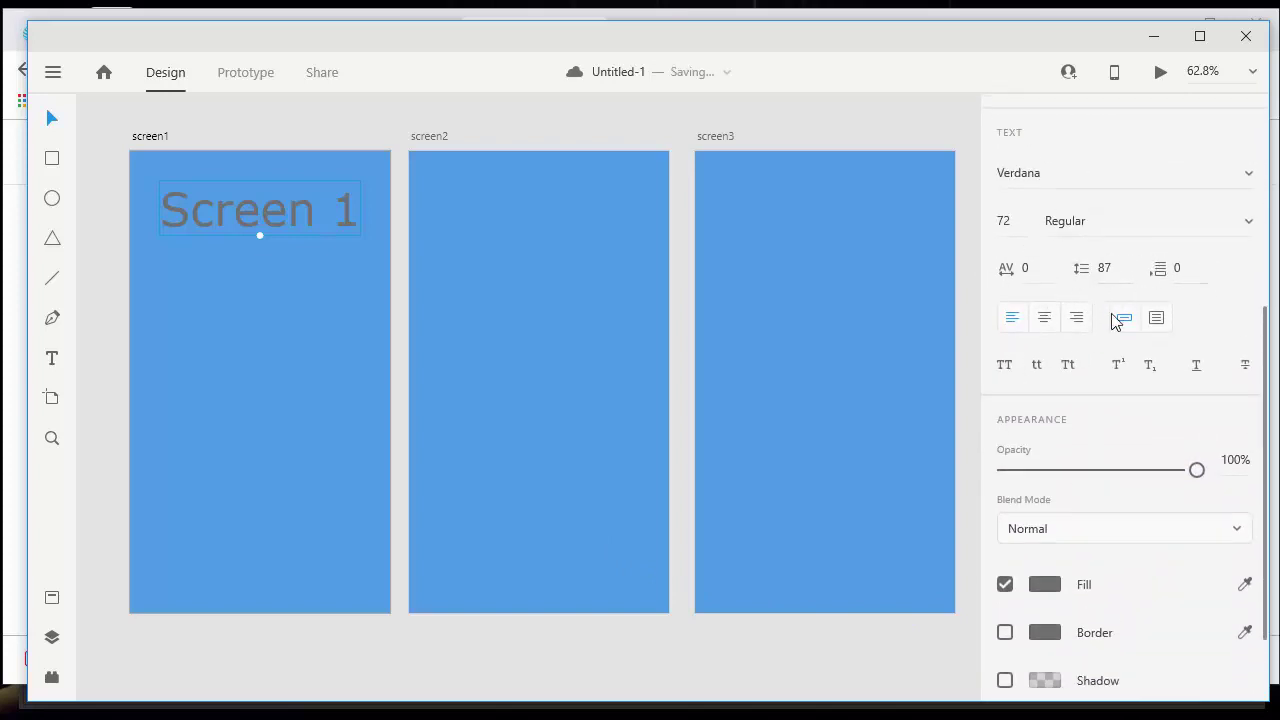
scroll(1092, 470, down, 1)
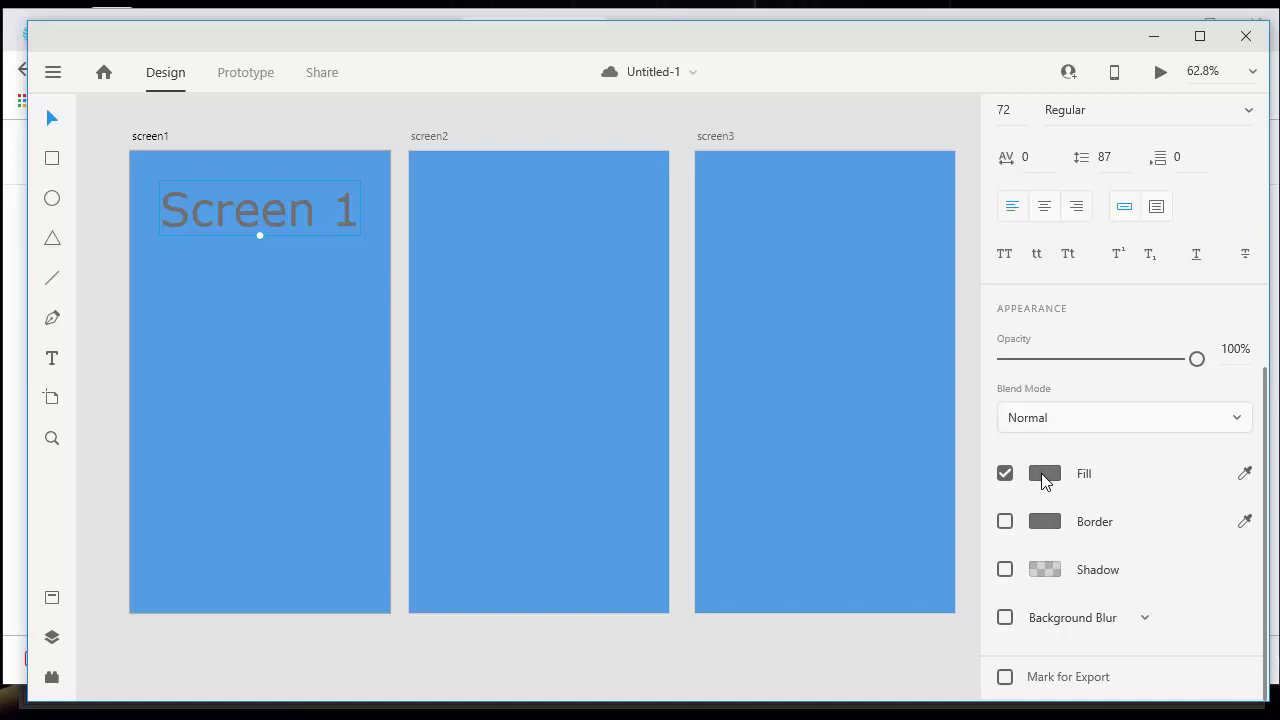
click(1044, 478)
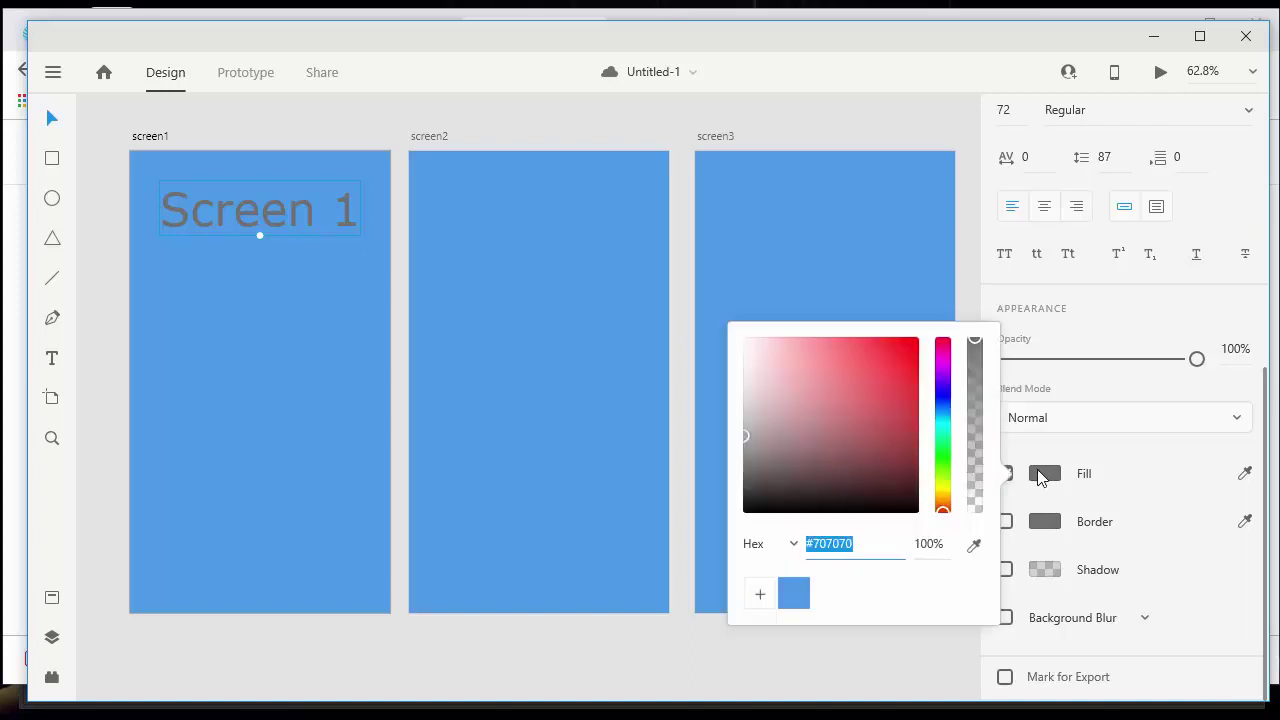
drag(756, 458, 721, 536)
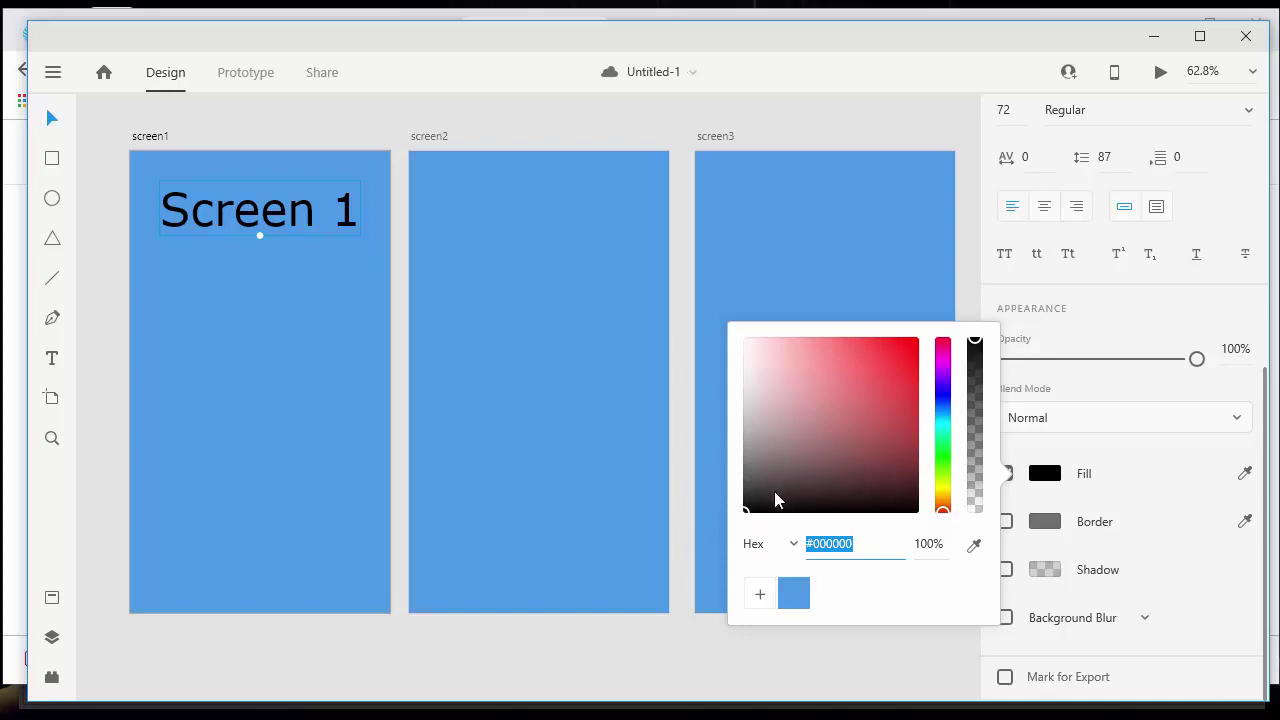
mouse_move(777, 500)
mouse_down()
mouse_move(738, 524)
mouse_move(731, 600)
mouse_move(759, 608)
mouse_up()
click(1150, 516)
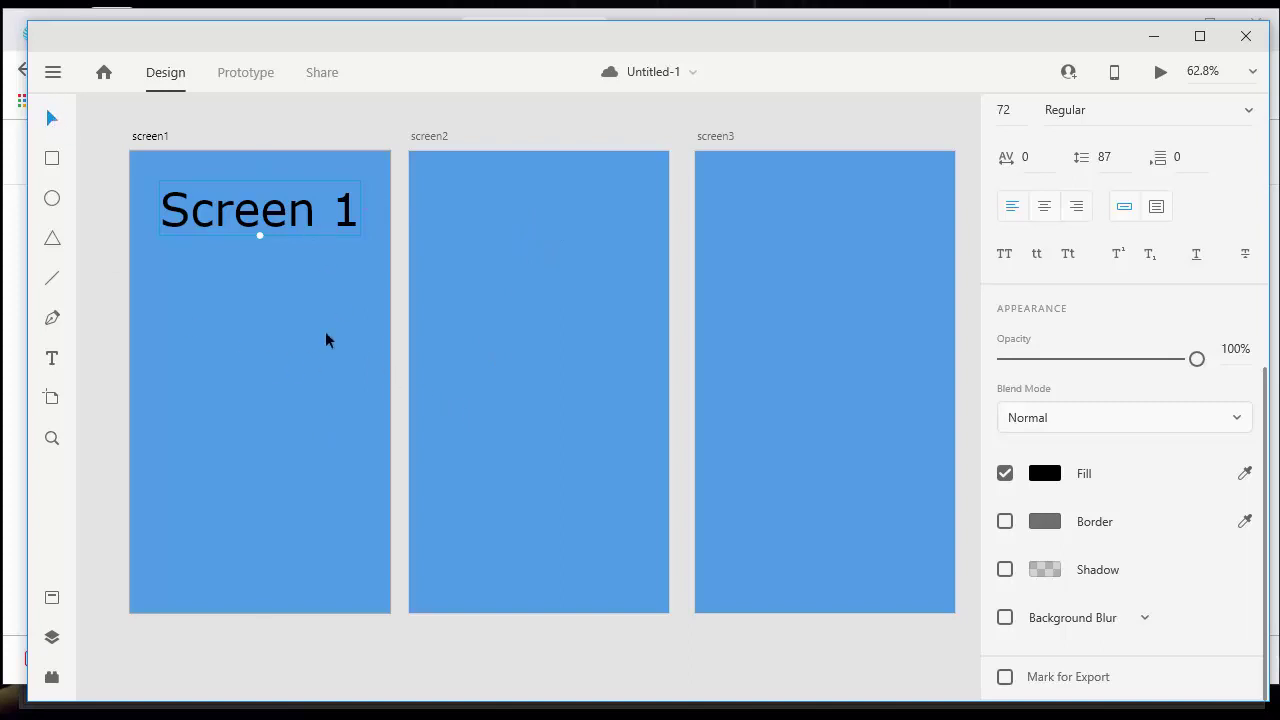
Step: Copy the Screen 1 heading onto the screen2 and screen3 artboards at the same height
drag(282, 218, 846, 218)
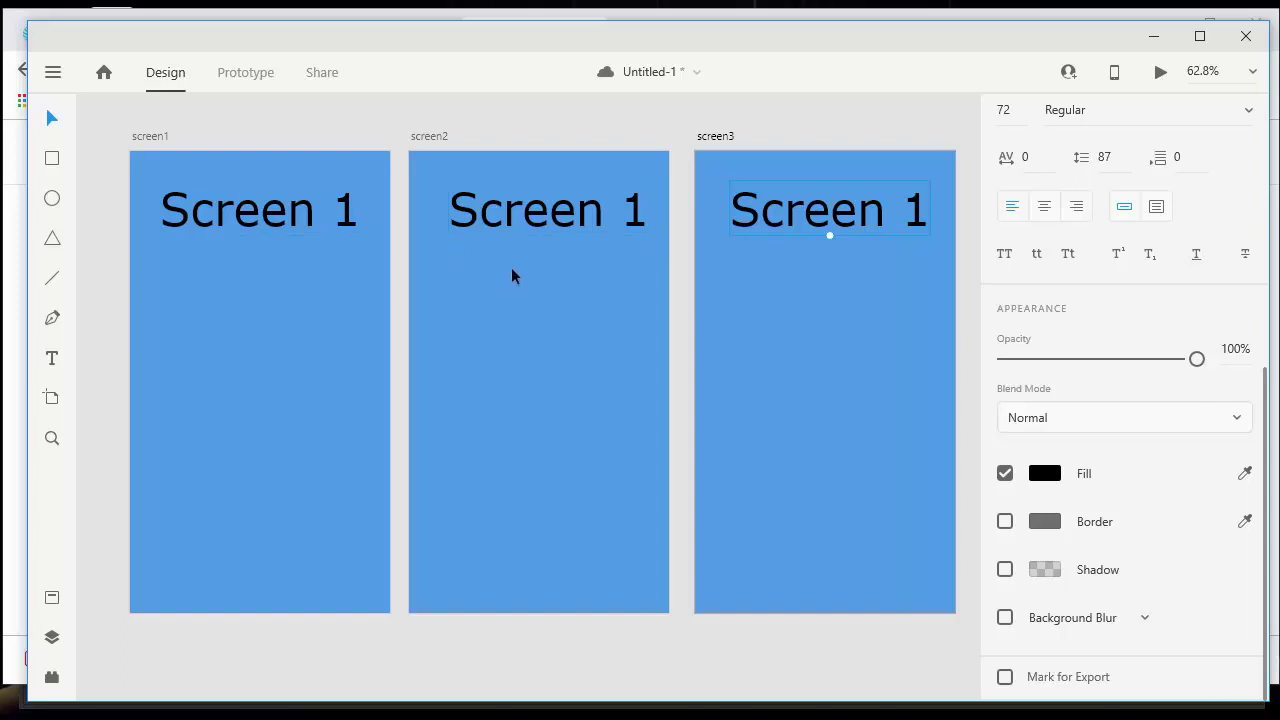
key(ctrl+s)
Step: Change the copied headings to read "Screen 2" on screen2 and "Screen 3" on screen3
click(551, 234)
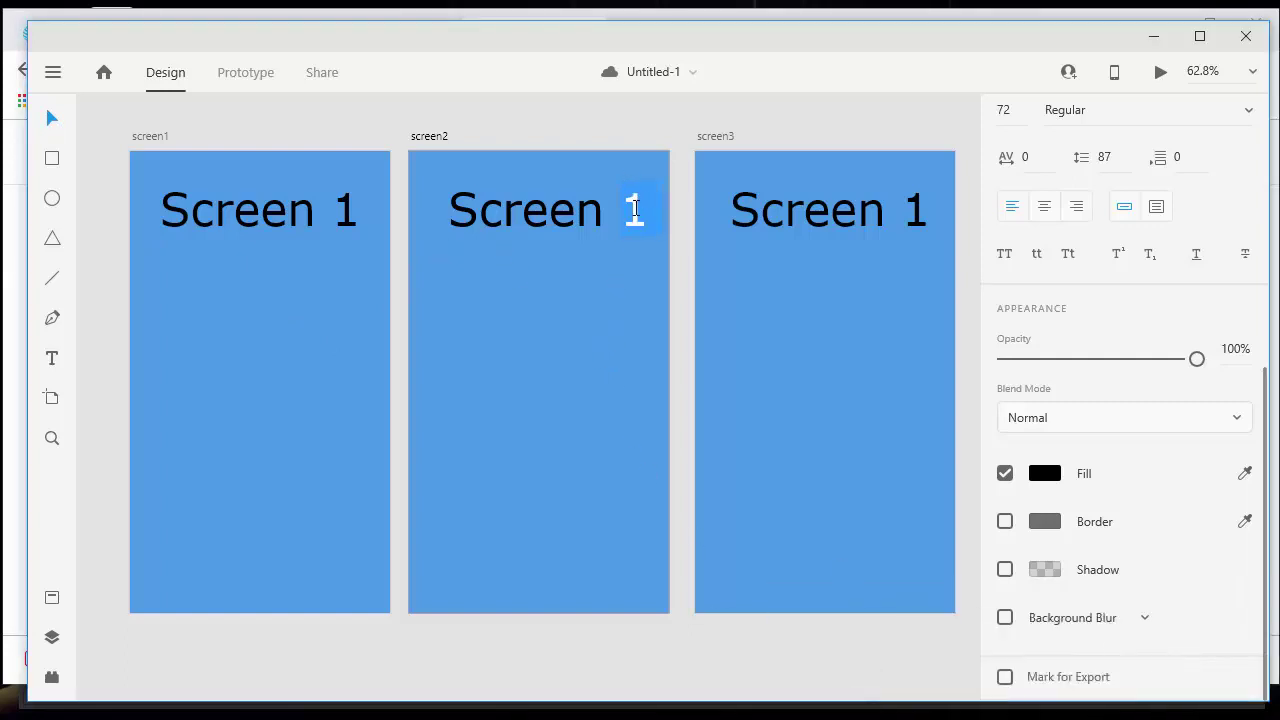
text(2)
click(916, 214)
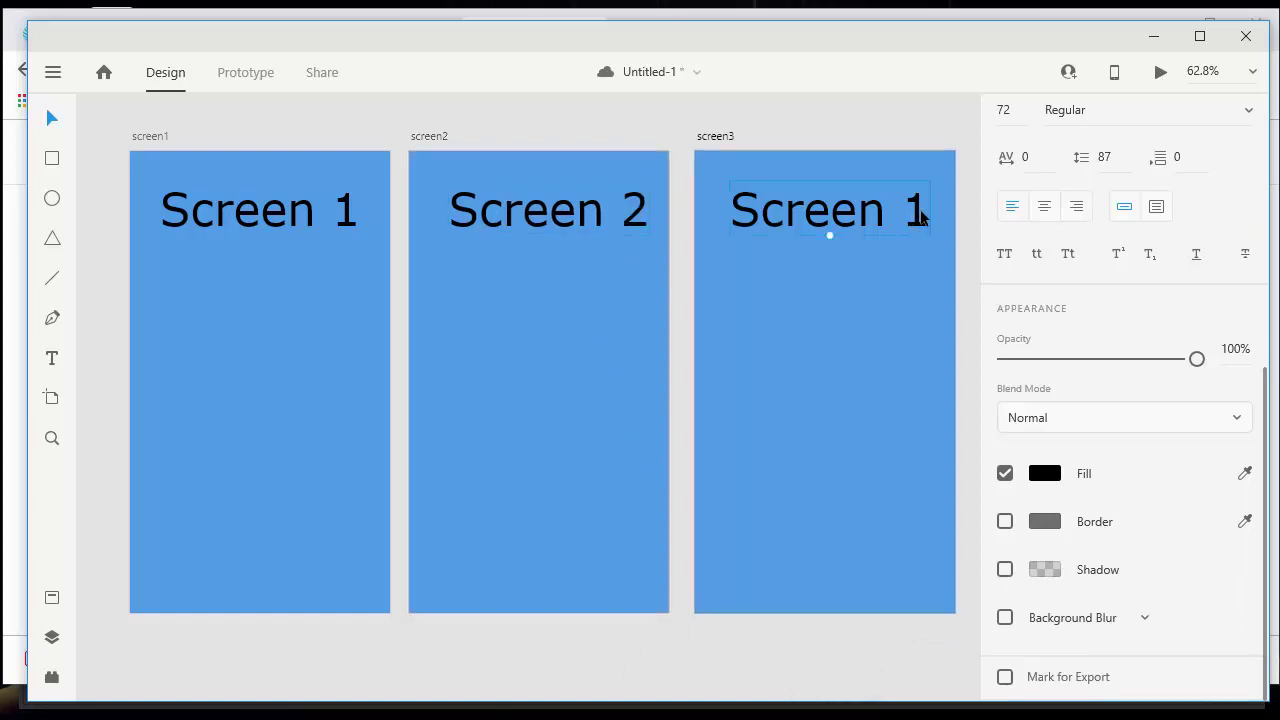
key(Return)
drag(913, 210, 934, 215)
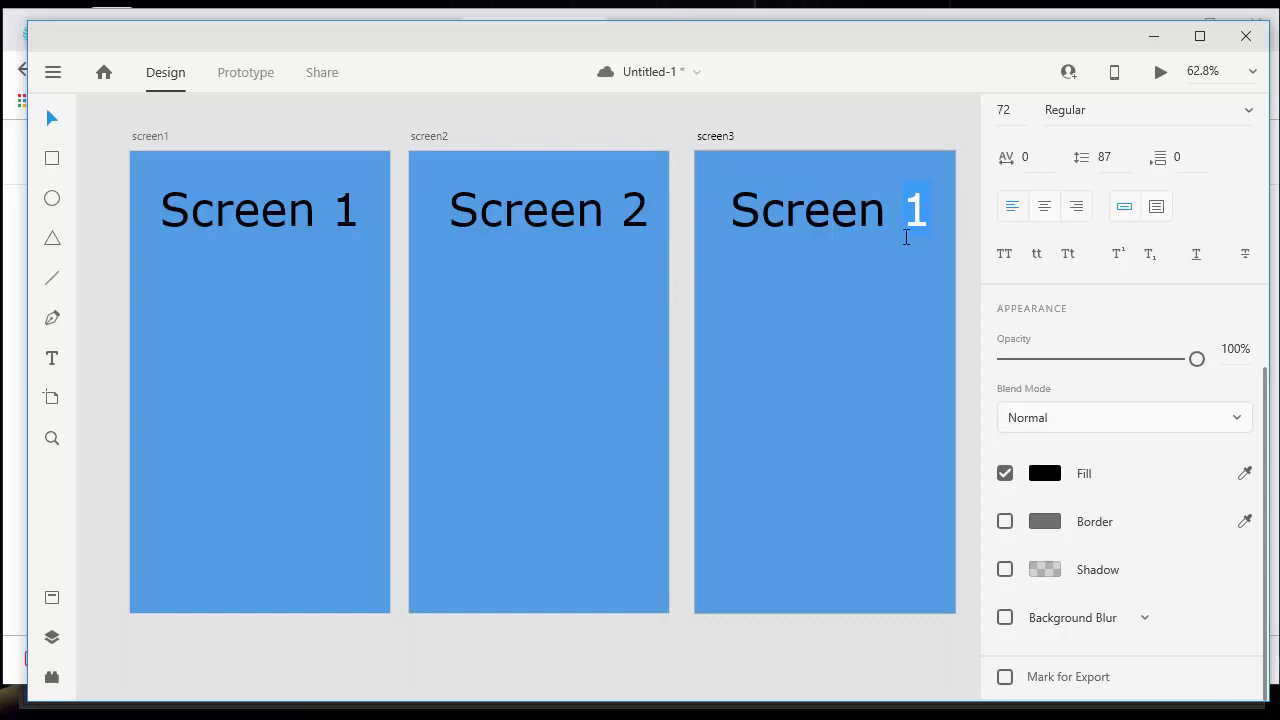
text(2)
key(BackSpace)
text(3)
key(Escape)
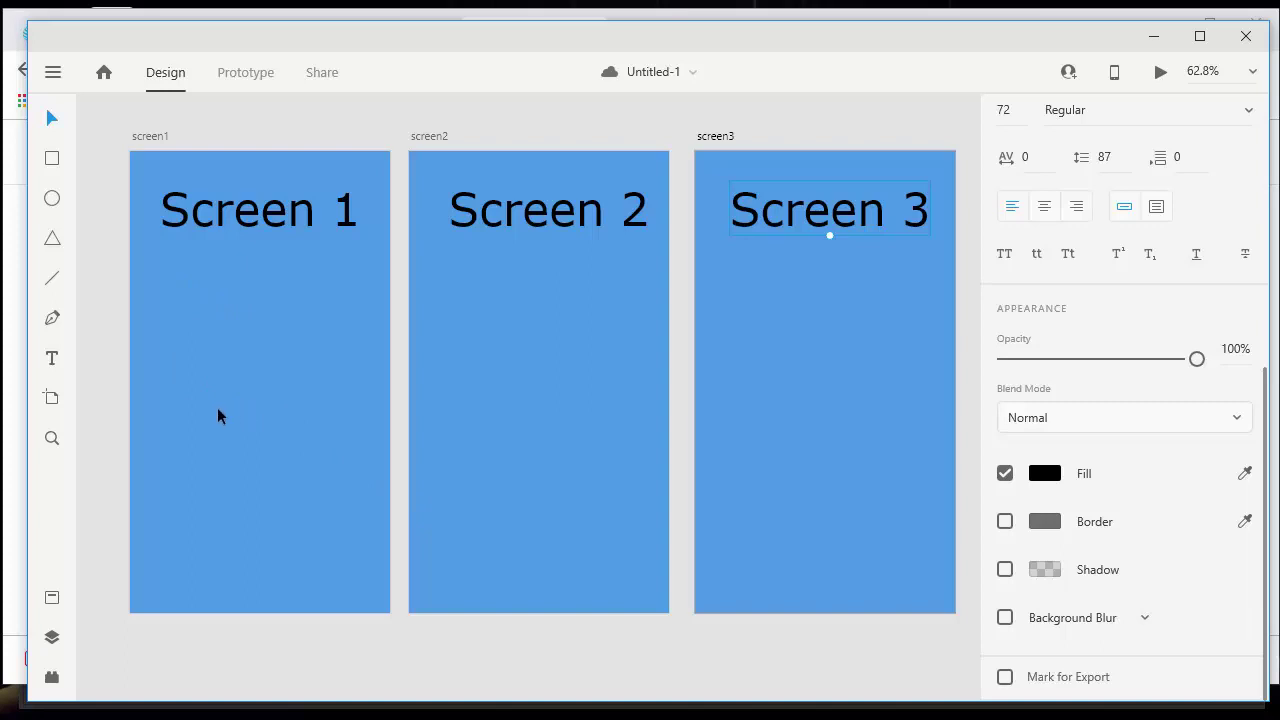
Step: Import the image christmas.jpg from the xd-ui folder into the document
click(53, 76)
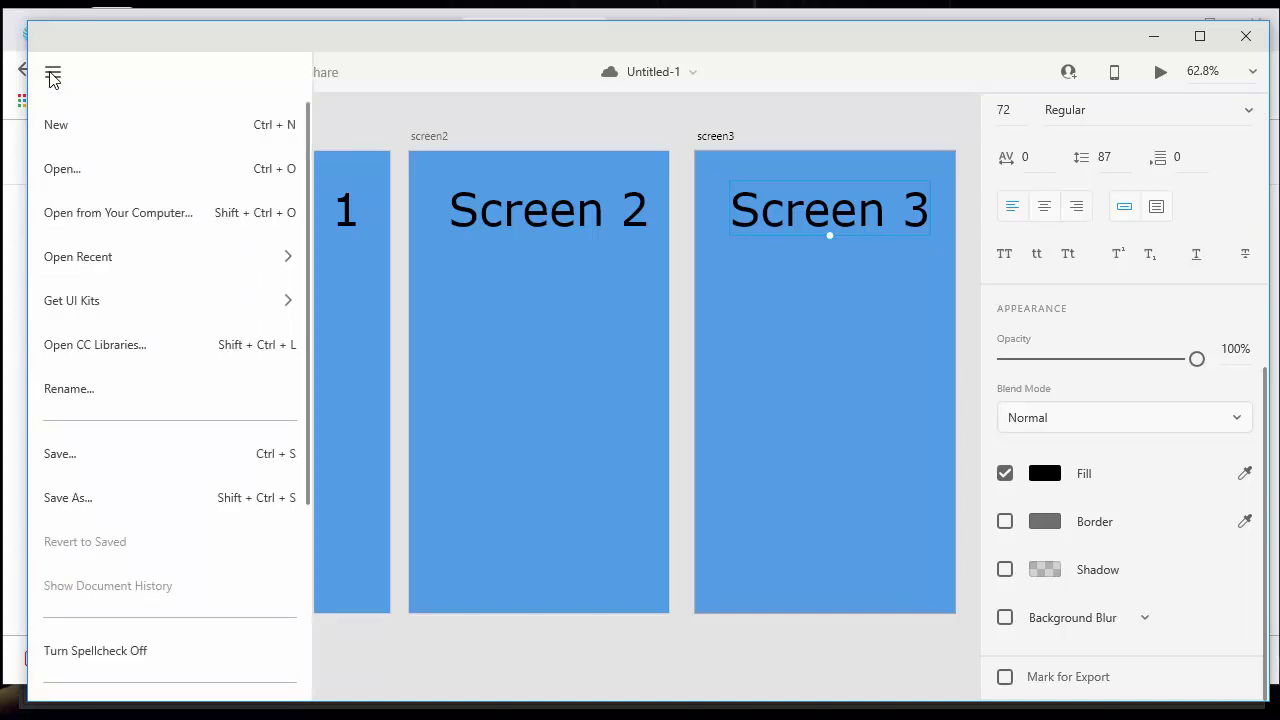
click(54, 80)
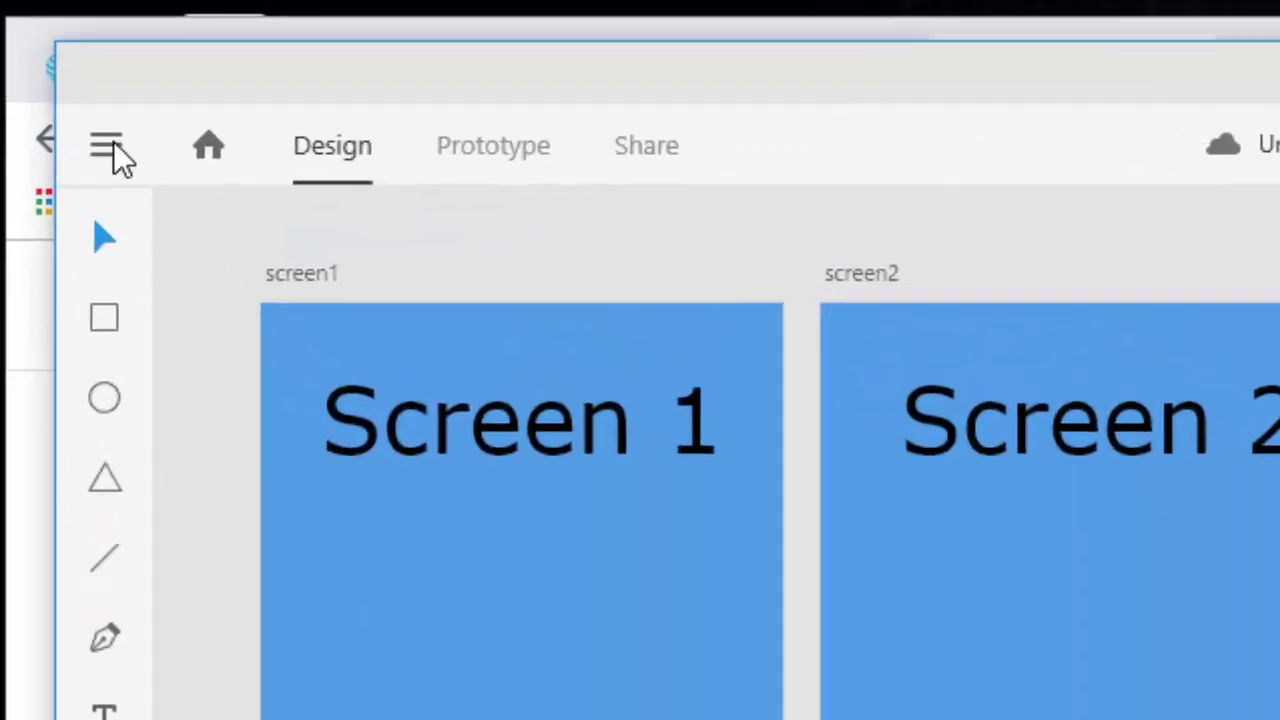
click(55, 78)
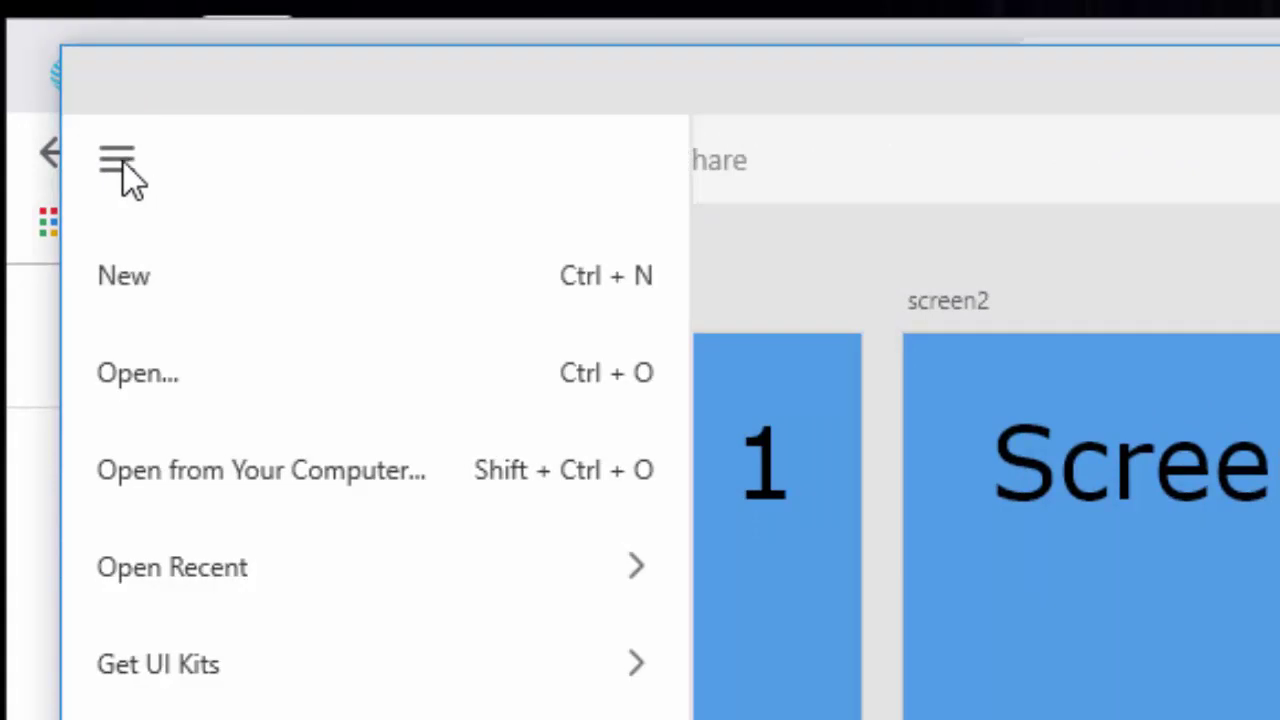
scroll(376, 470, down, 5)
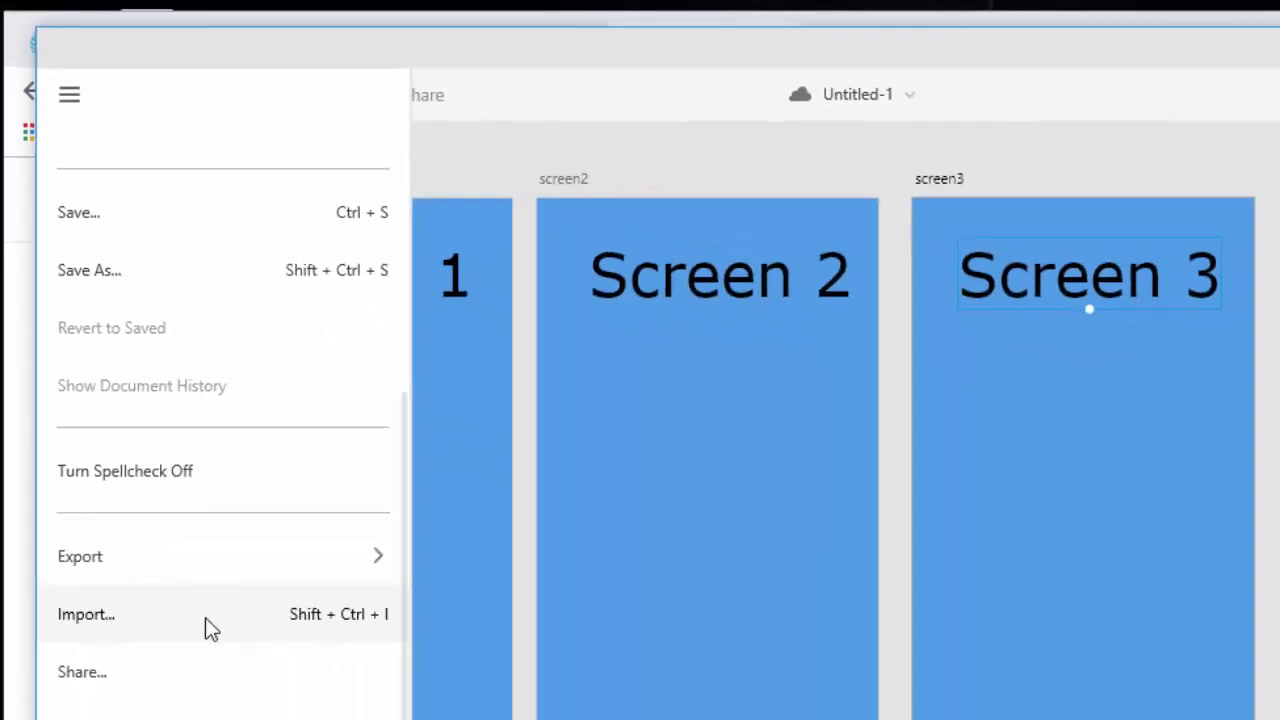
scroll(207, 624, up, 3)
scroll(205, 630, down, 3)
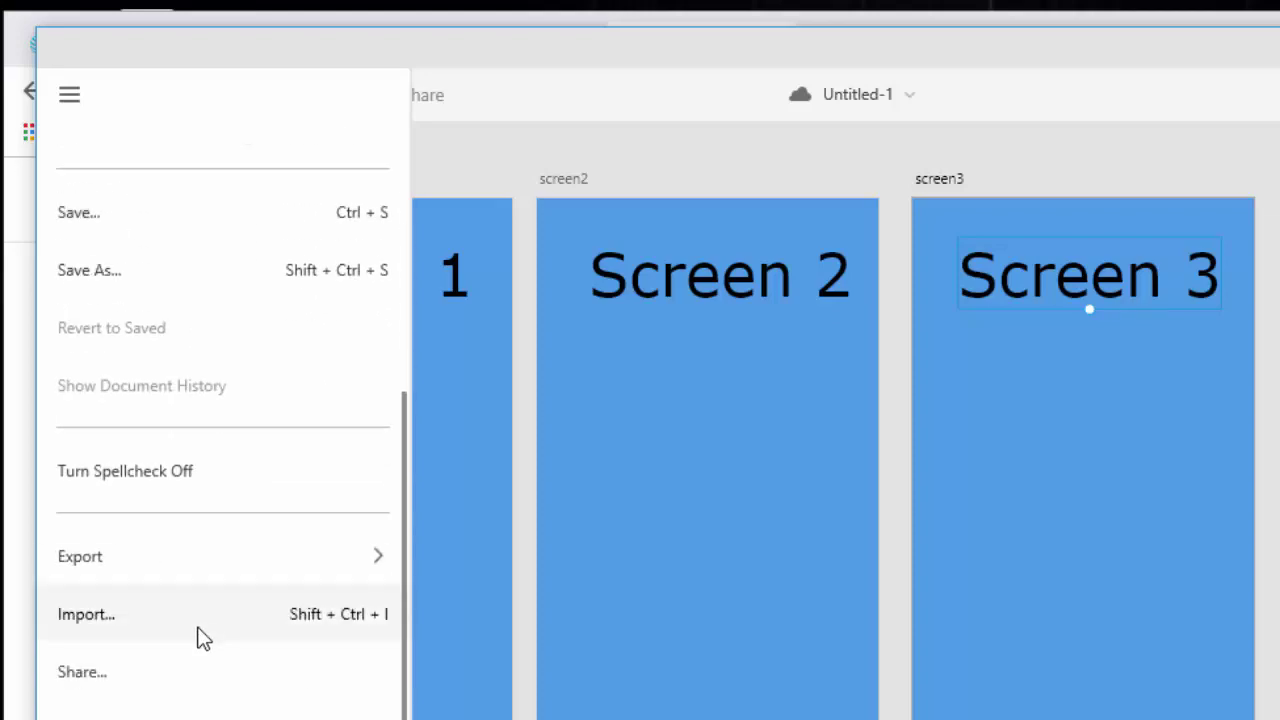
click(94, 620)
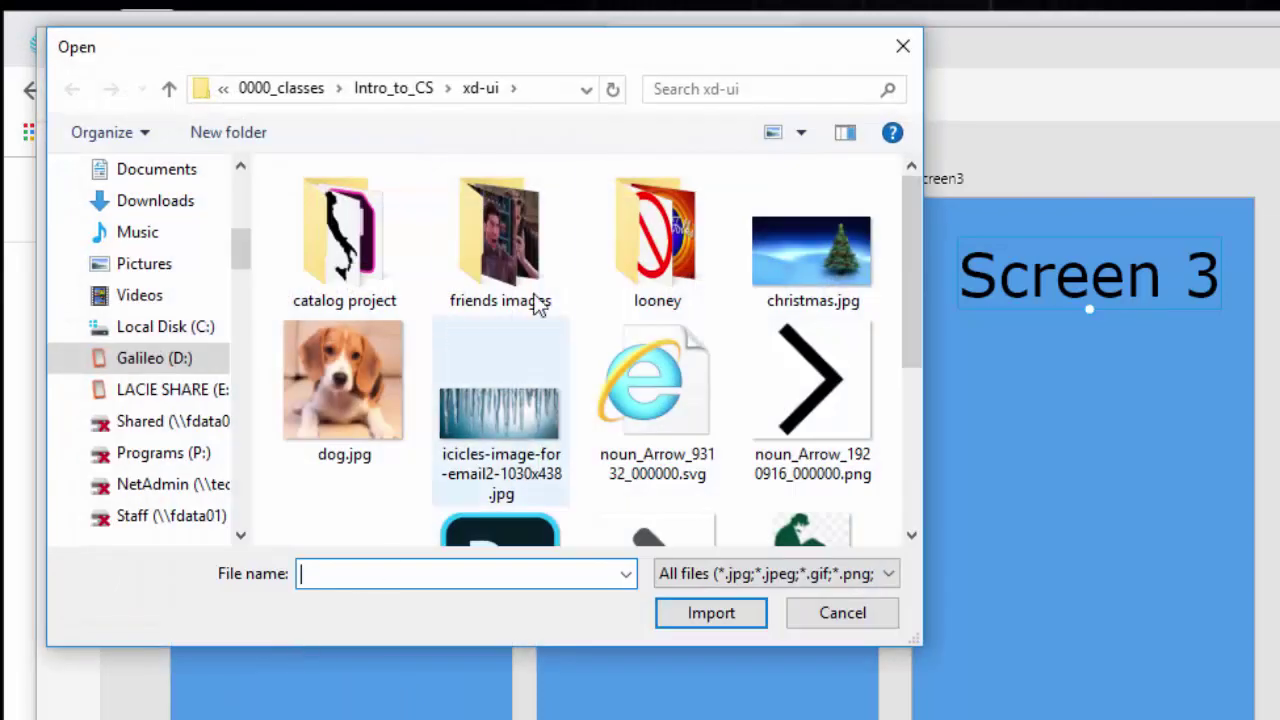
drag(600, 51, 755, 110)
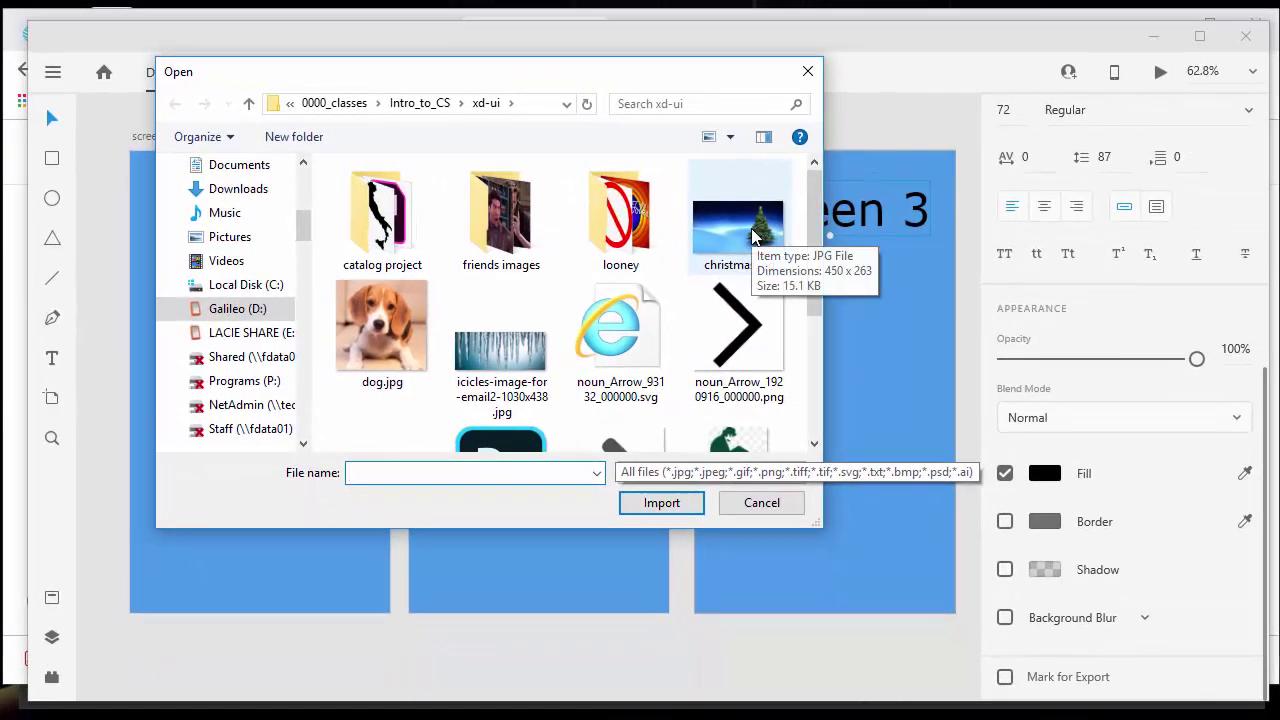
click(910, 287)
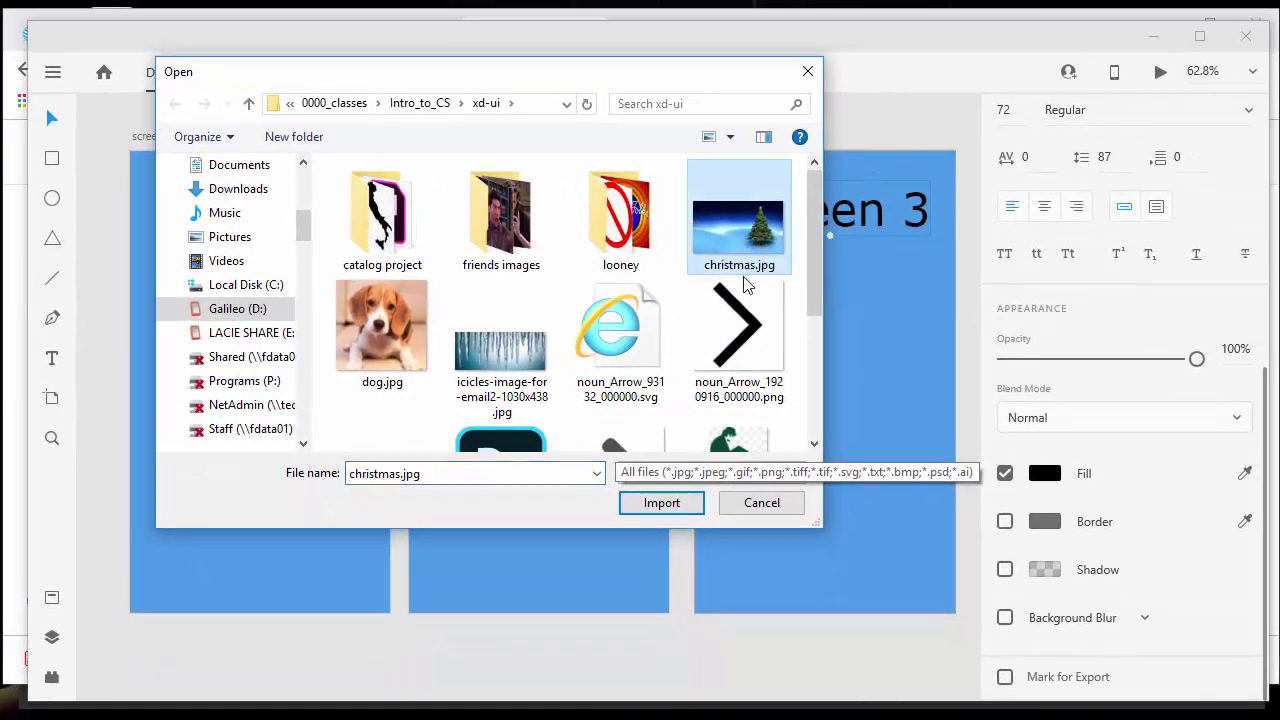
click(662, 505)
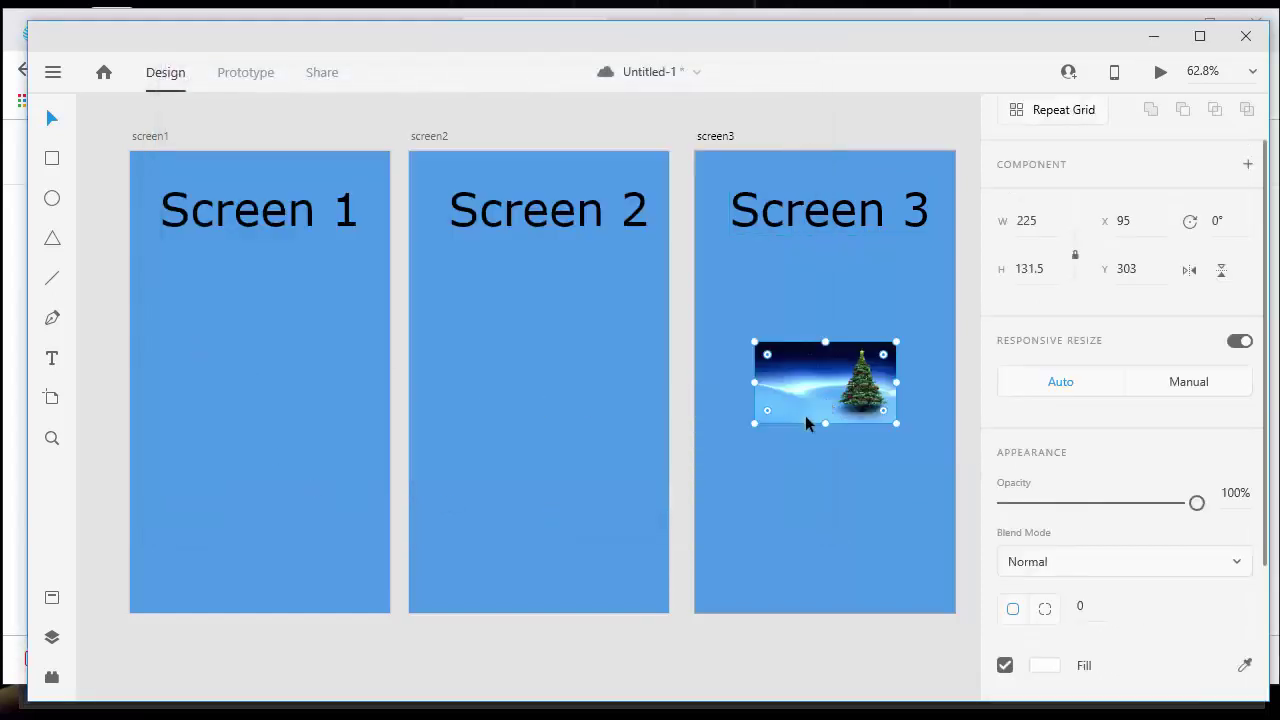
Step: Move the Christmas tree image to screen1, enlarge it to about 329 by 192.5, and center it below the heading at about Y 209
drag(807, 422, 240, 316)
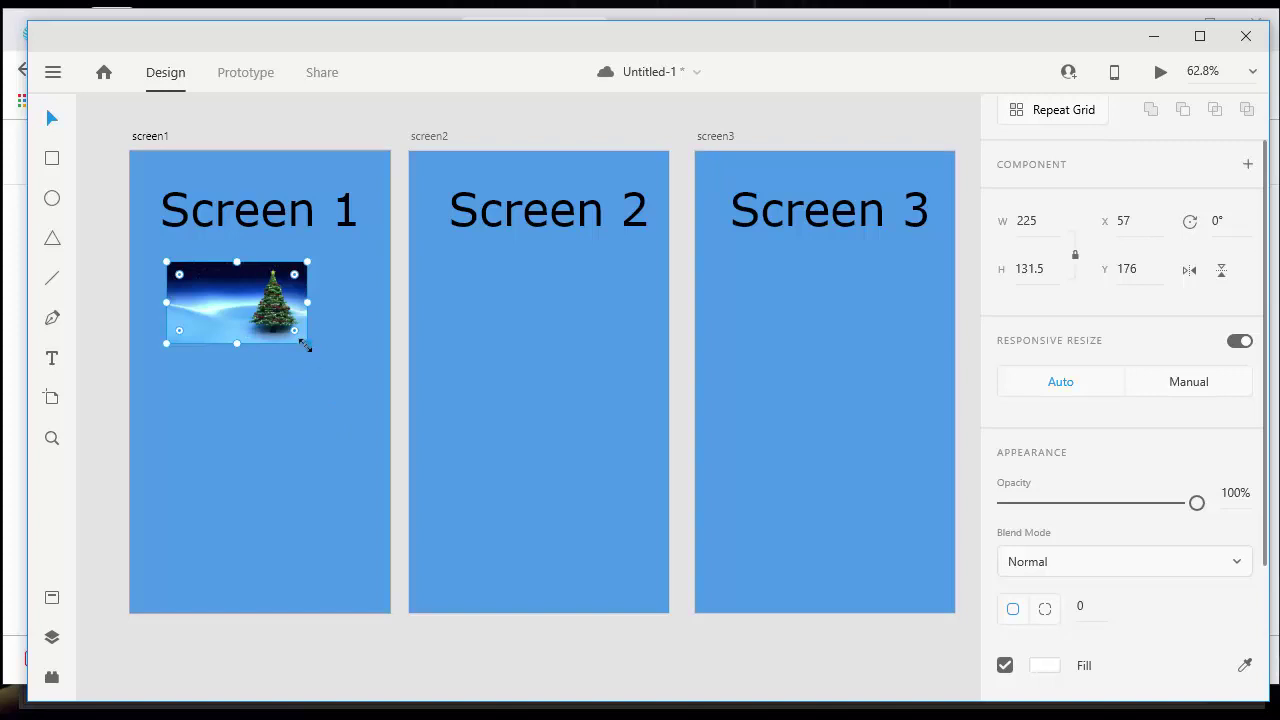
drag(305, 345, 374, 414)
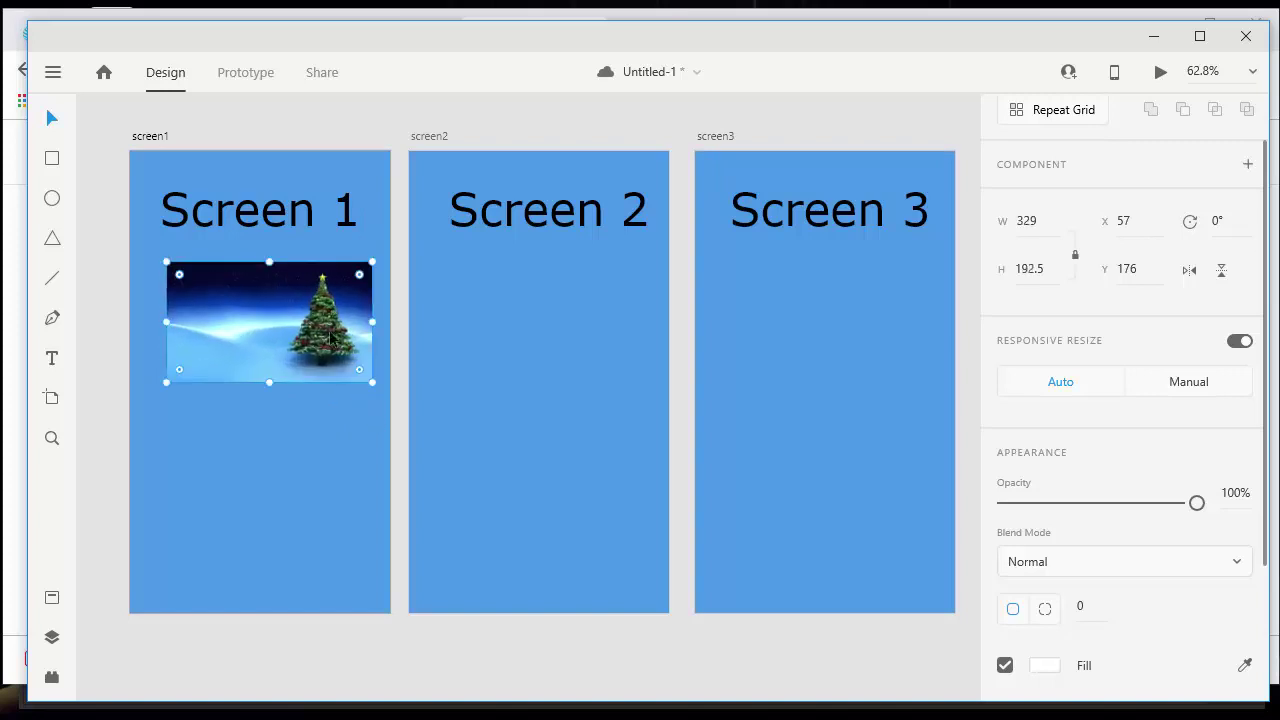
drag(330, 338, 288, 362)
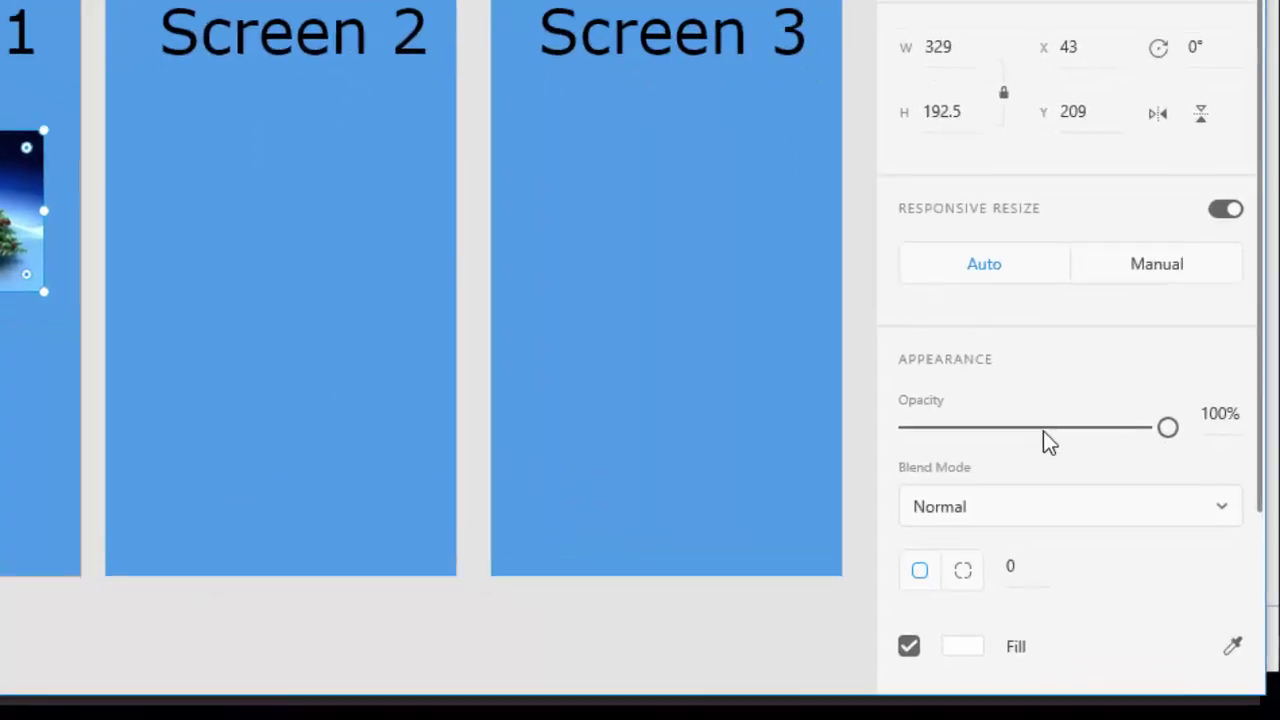
Step: Add a black #000000 border of size 5 to the Christmas tree image
scroll(1095, 560, down, 4)
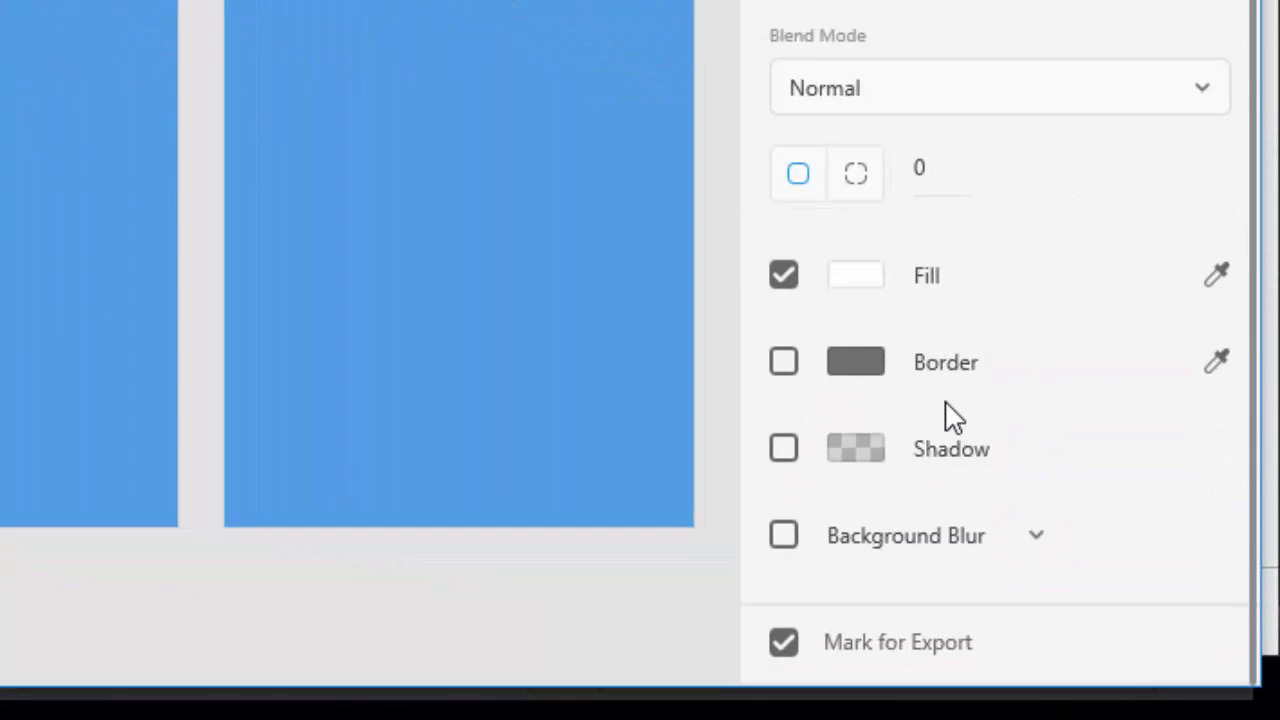
click(783, 364)
click(855, 362)
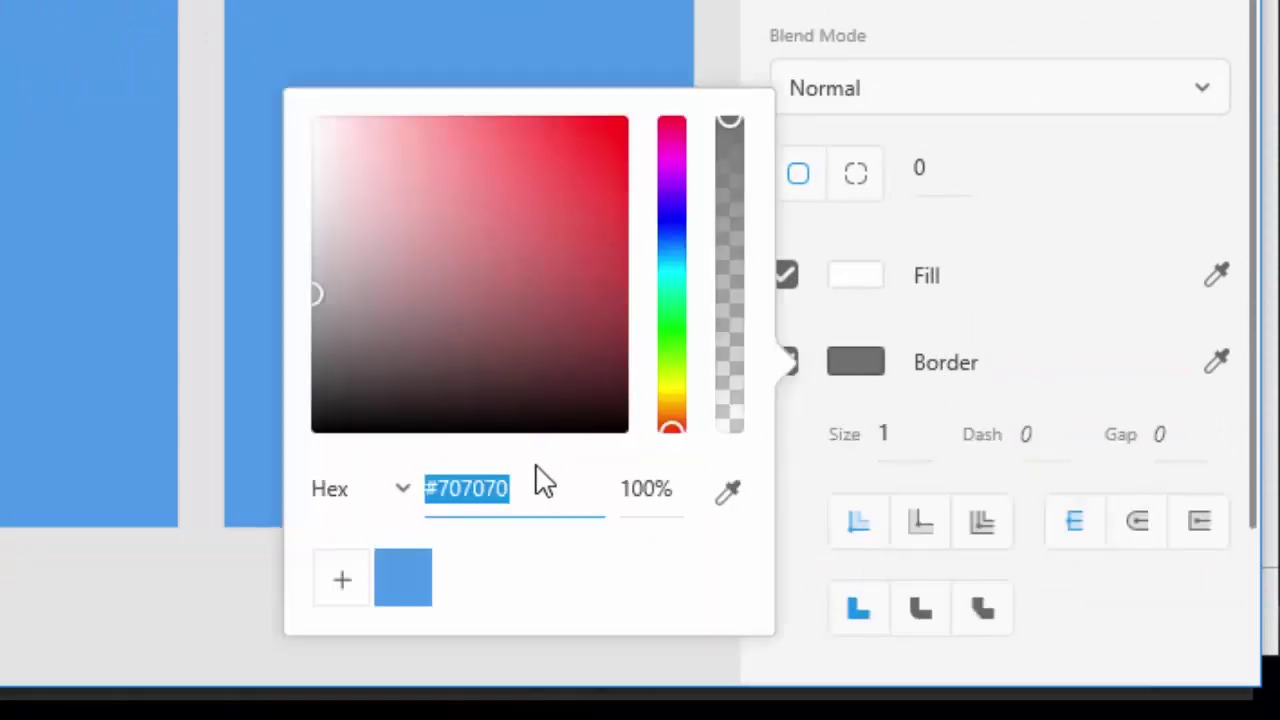
drag(420, 425, 272, 478)
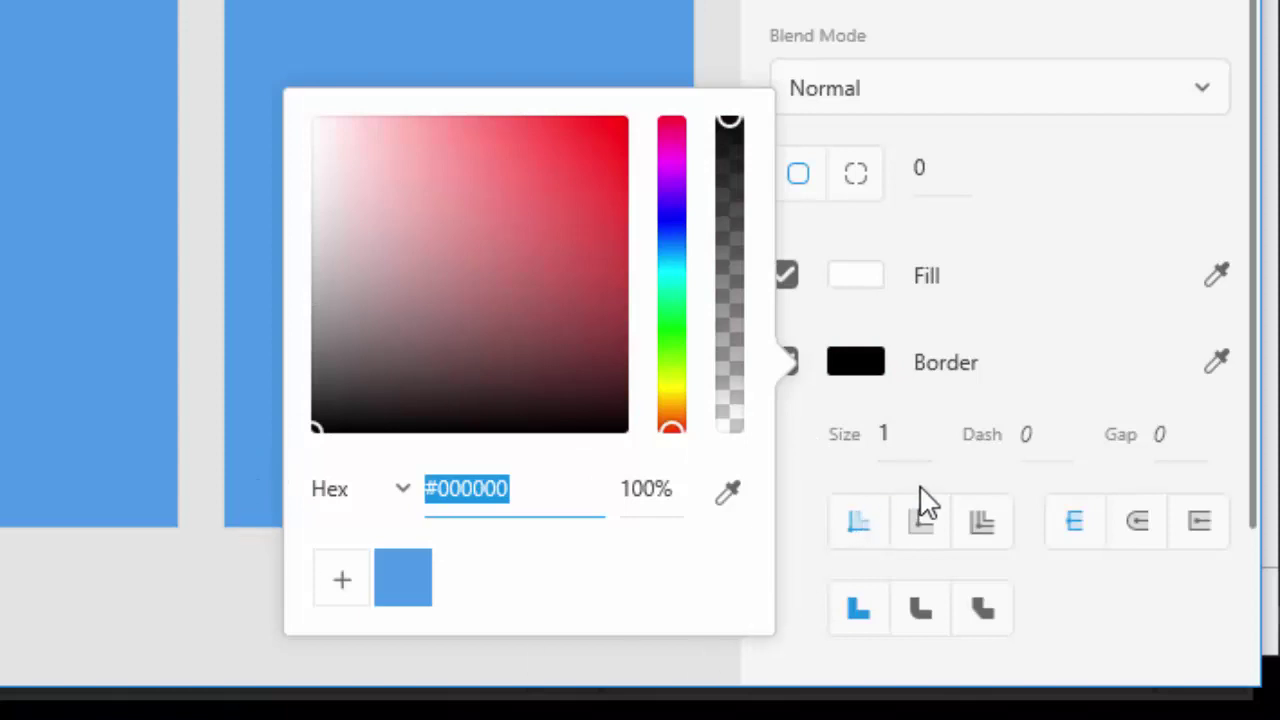
click(906, 434)
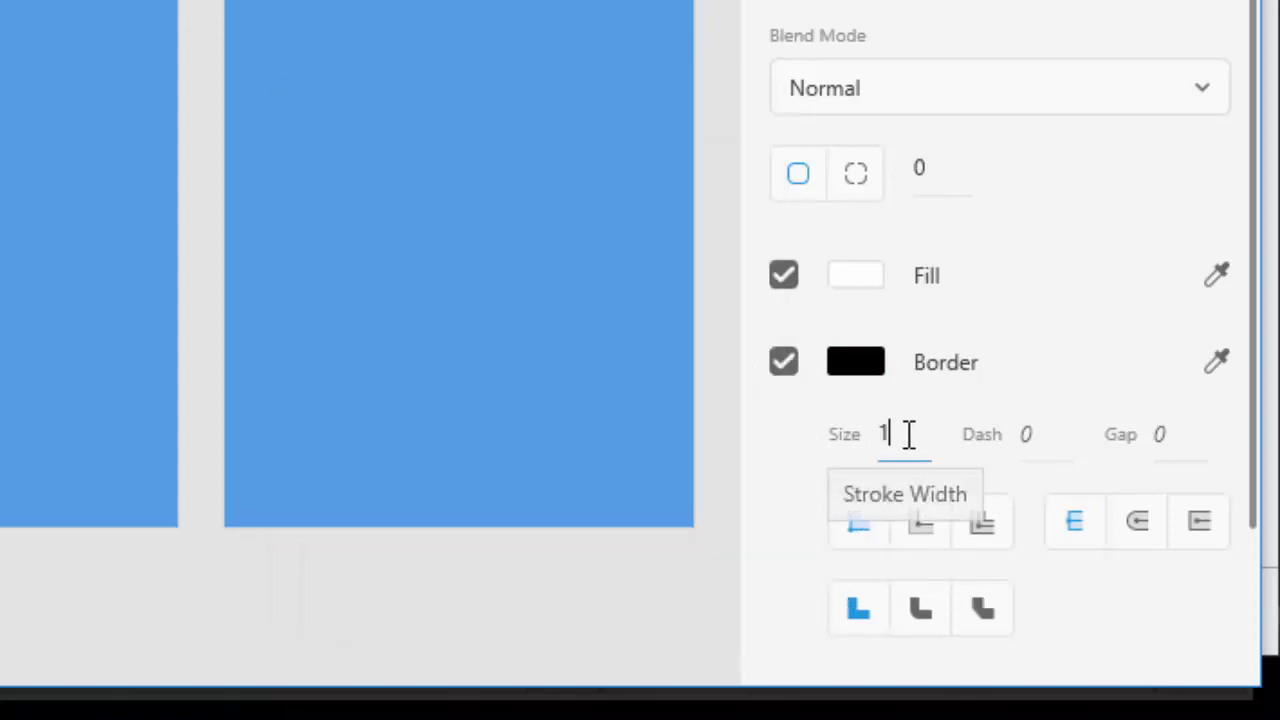
drag(908, 434, 862, 440)
text(5)
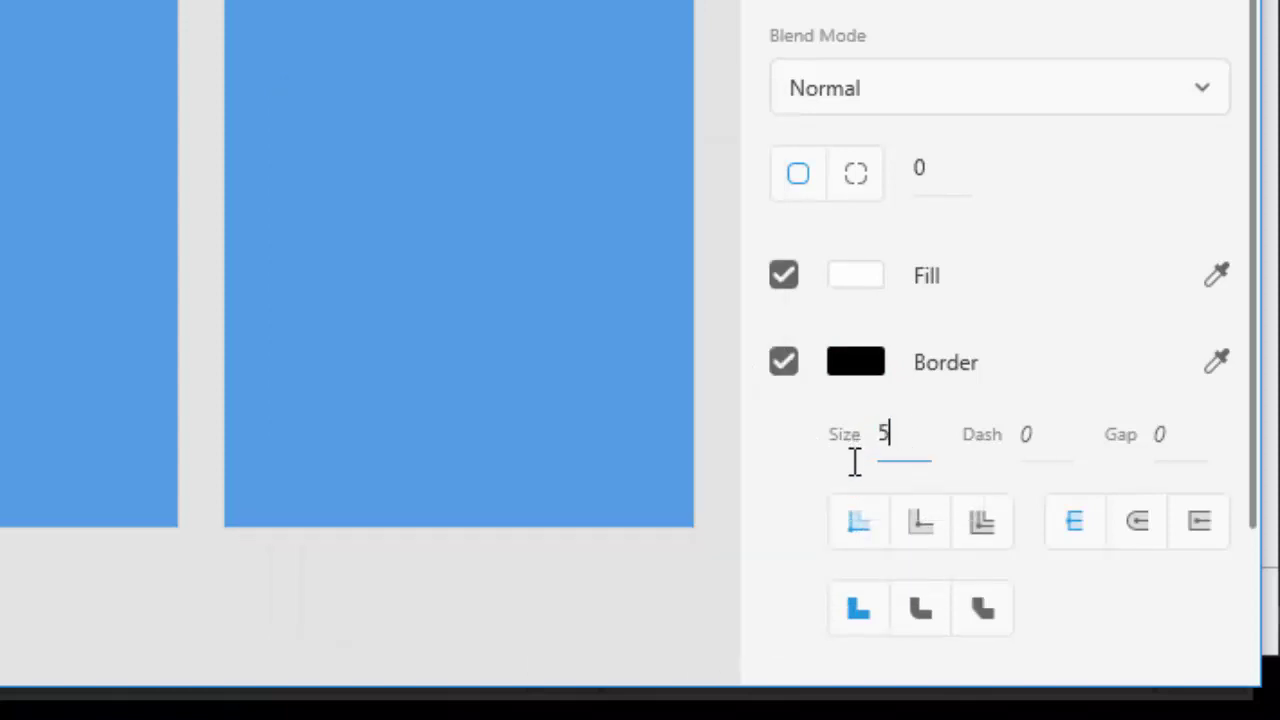
key(Tab)
Step: Add a black shadow with about 88% opacity and X and Y offsets of 5 to the Christmas tree image
scroll(846, 380, down, 3)
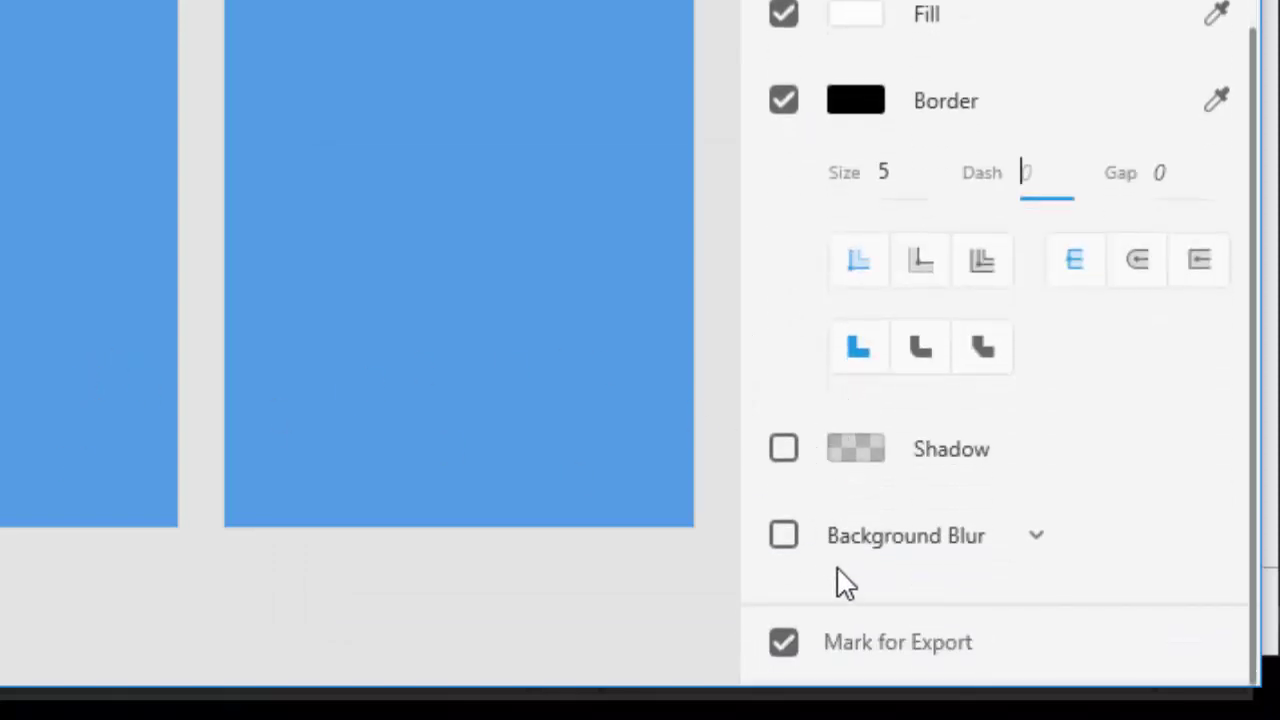
click(776, 448)
click(866, 456)
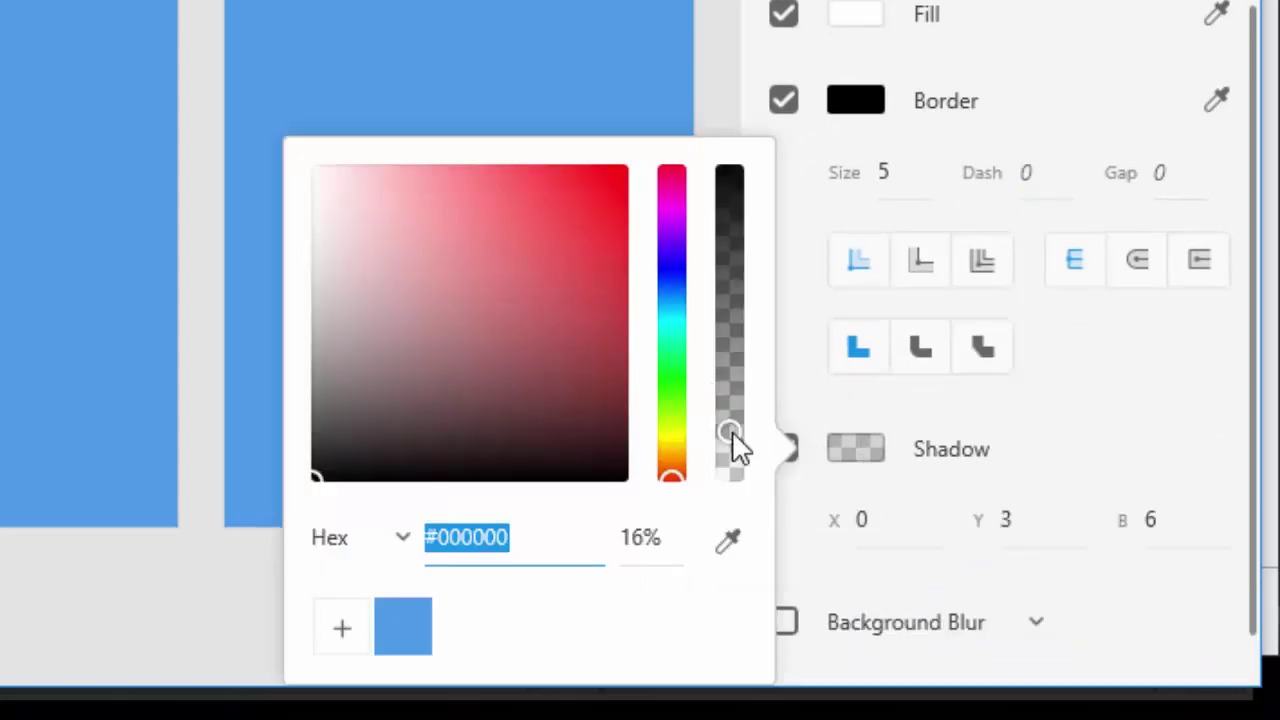
drag(734, 438, 736, 201)
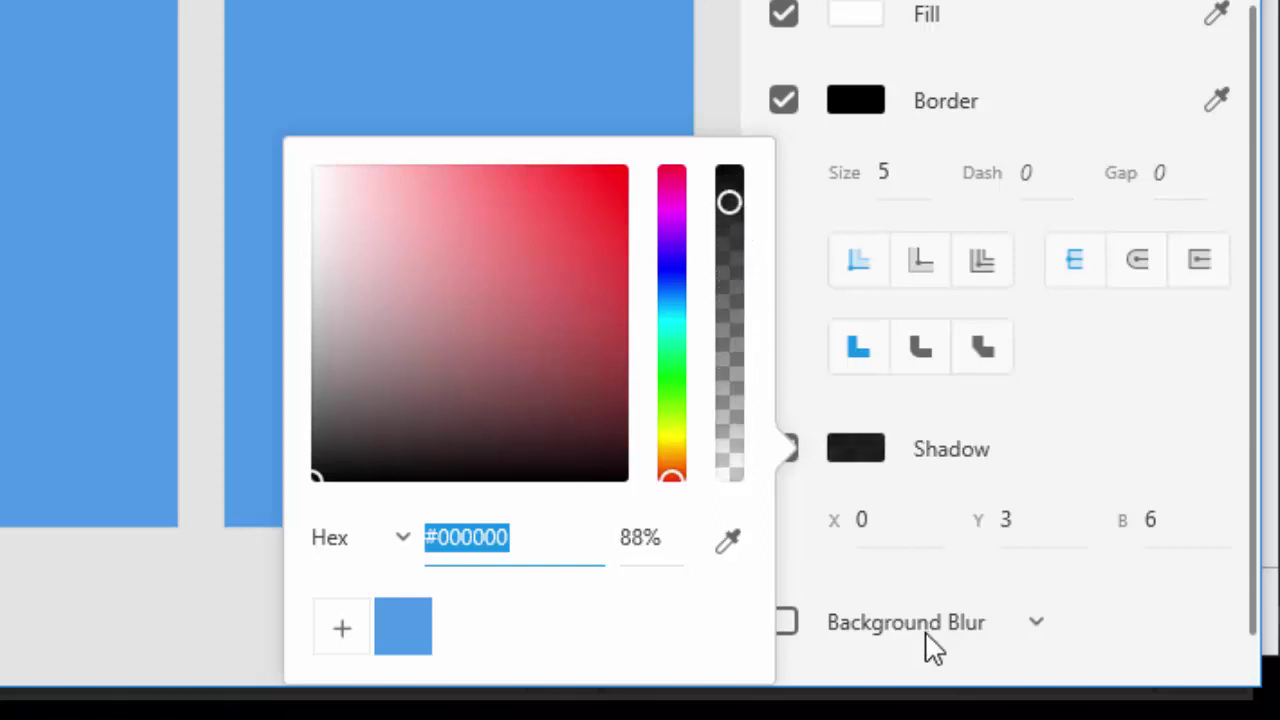
click(884, 538)
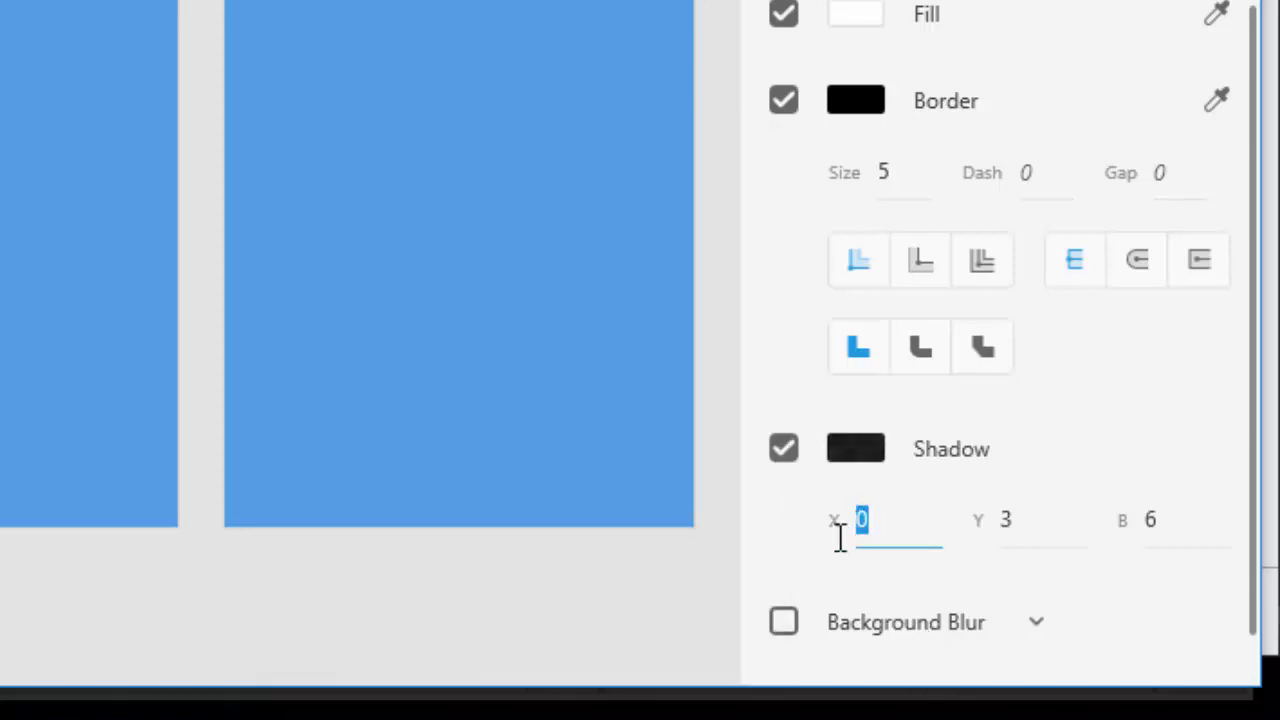
text(5)
key(Tab)
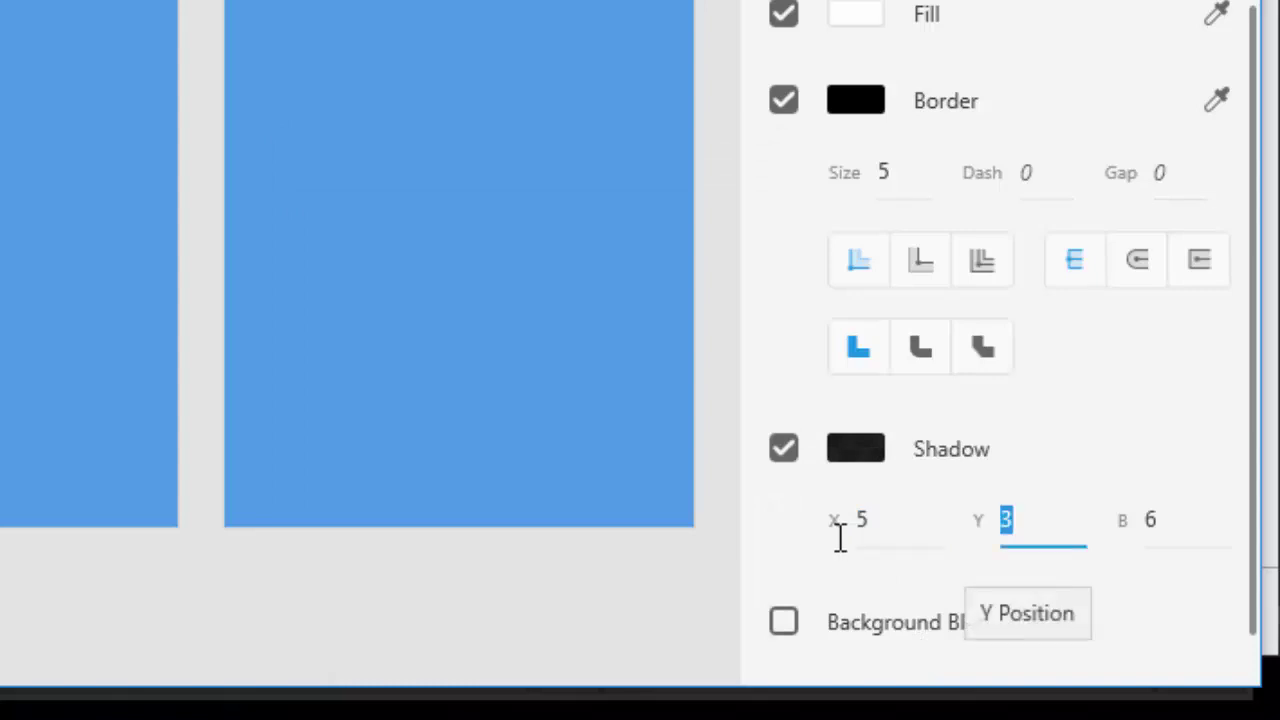
text(5)
key(Tab)
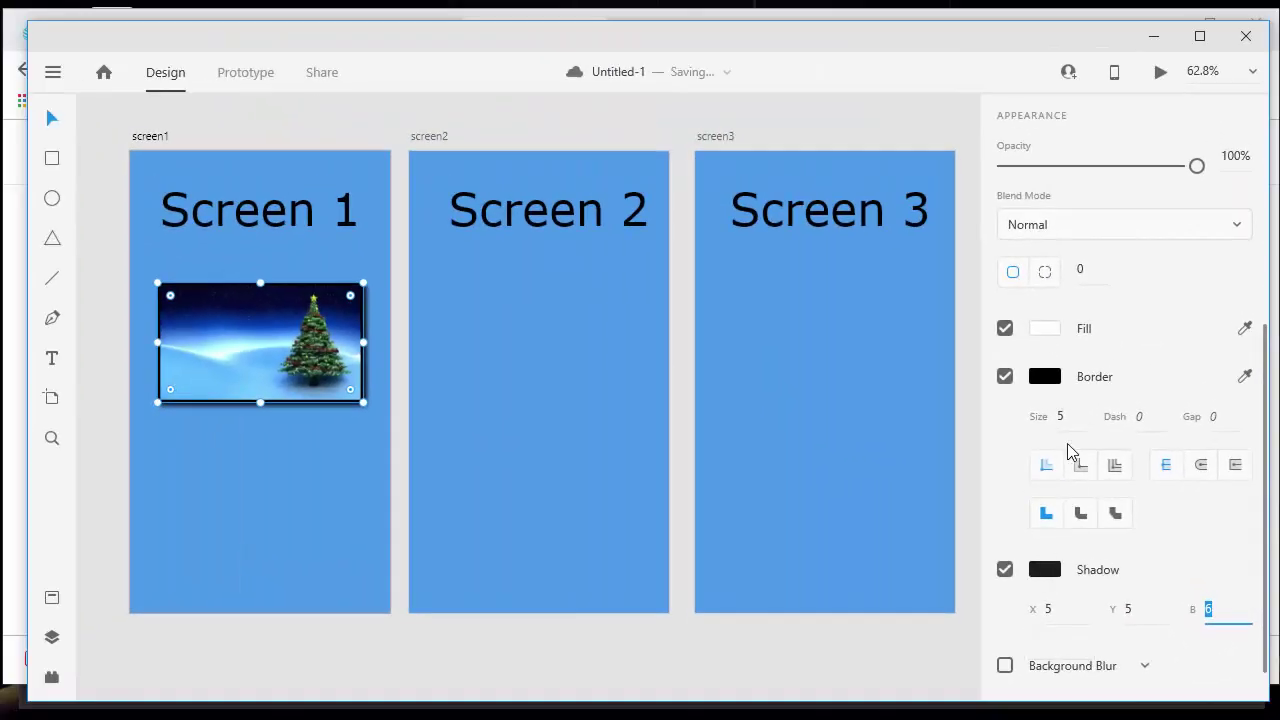
click(1060, 611)
click(1122, 618)
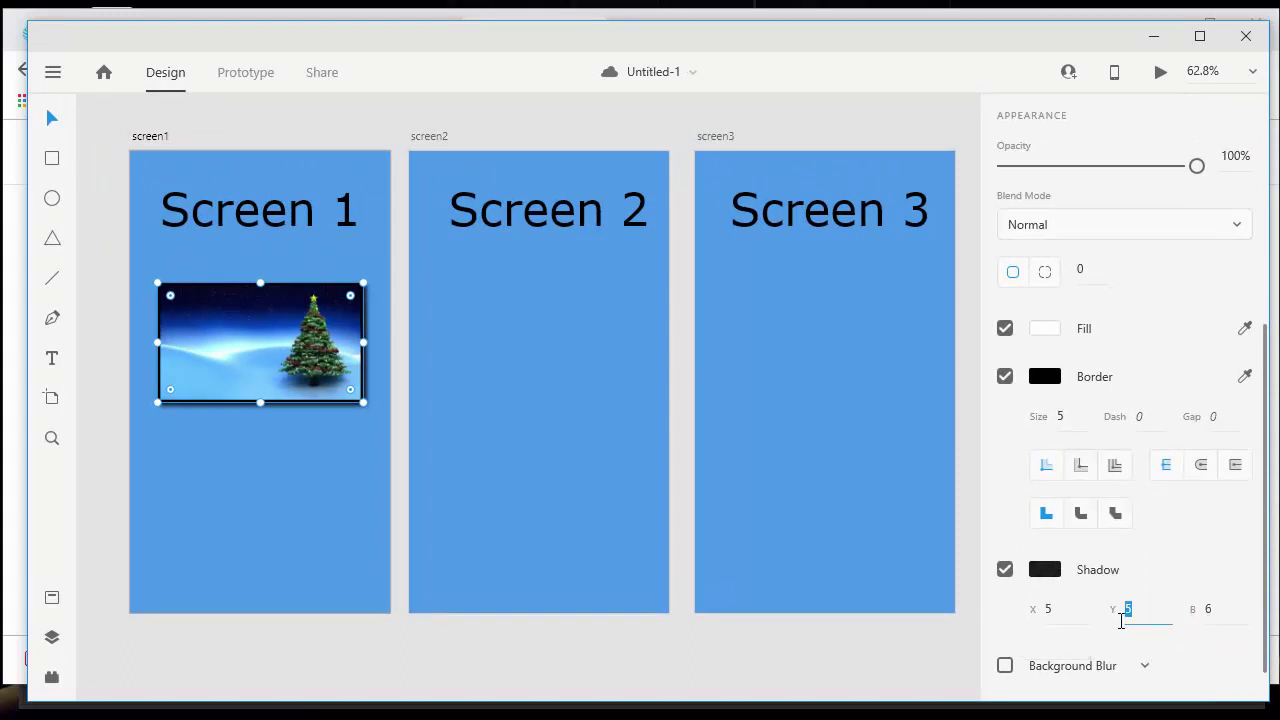
click(1233, 618)
Step: Import snow1.jpg onto screen2, enlarge it to about 348 by 195, and place it below the heading at about X 35, Y 203
click(513, 440)
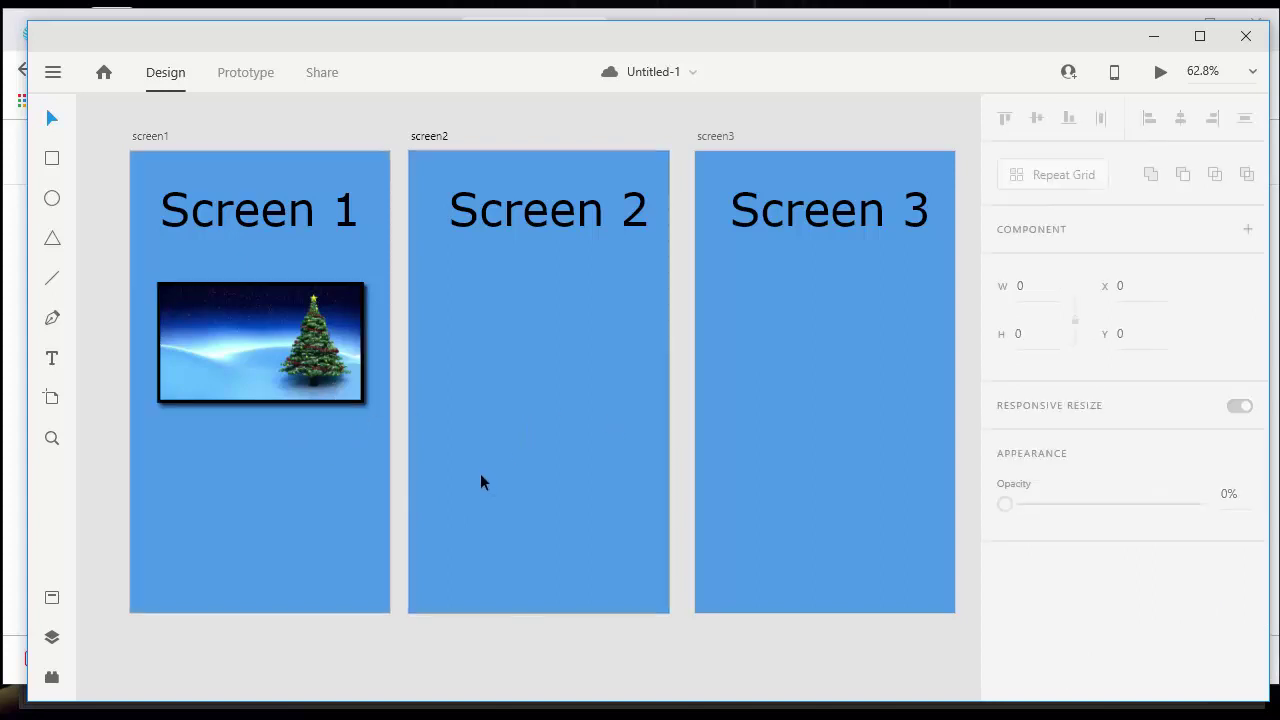
click(53, 72)
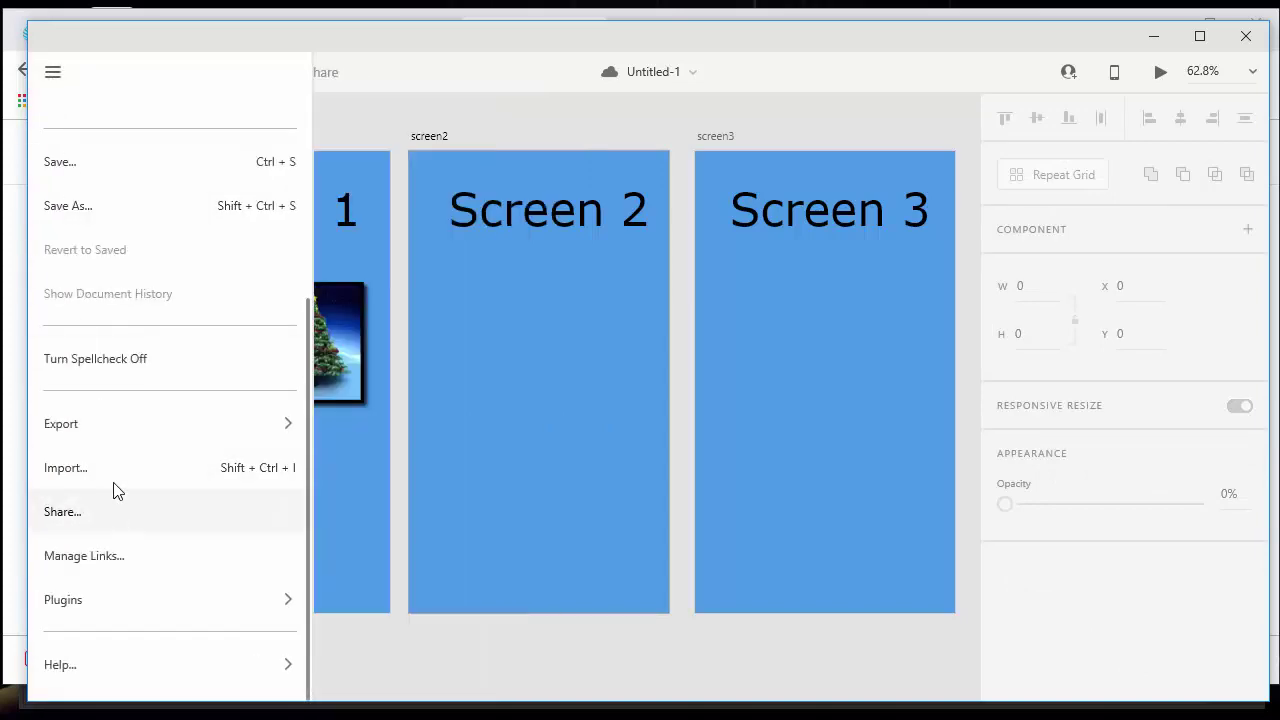
click(84, 469)
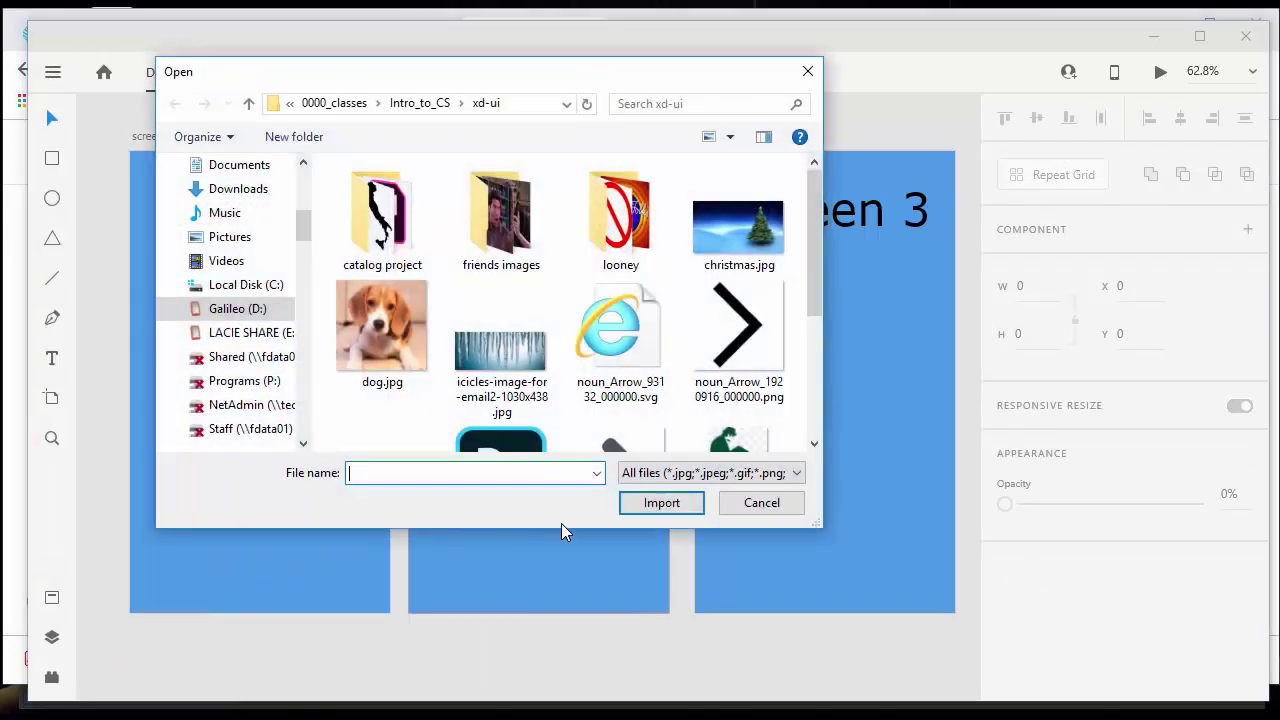
scroll(620, 380, down, 2)
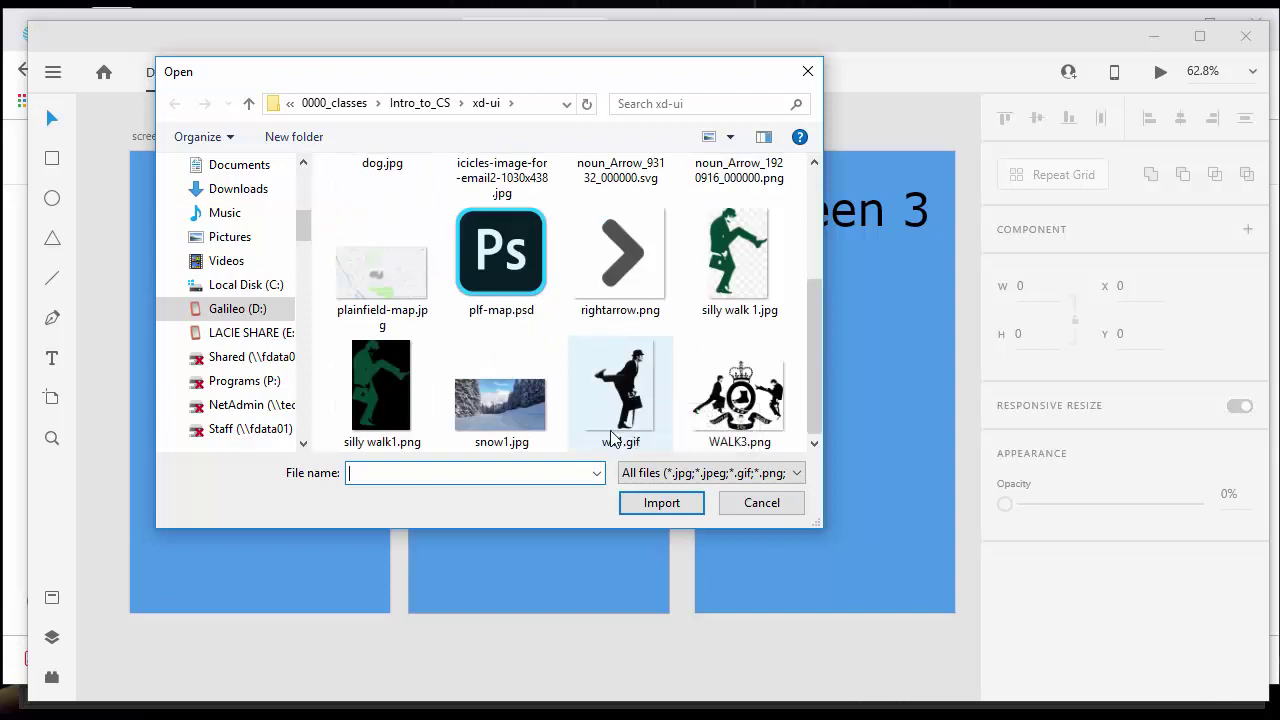
double_click(487, 404)
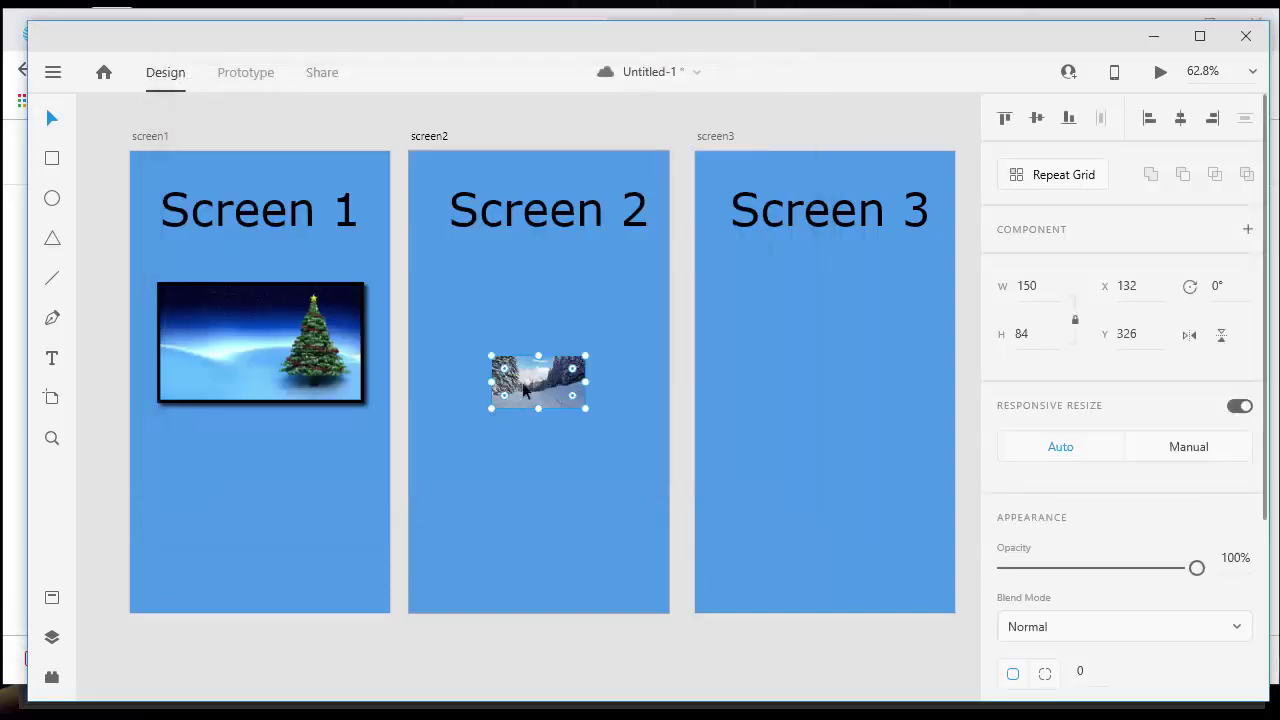
drag(524, 390, 649, 417)
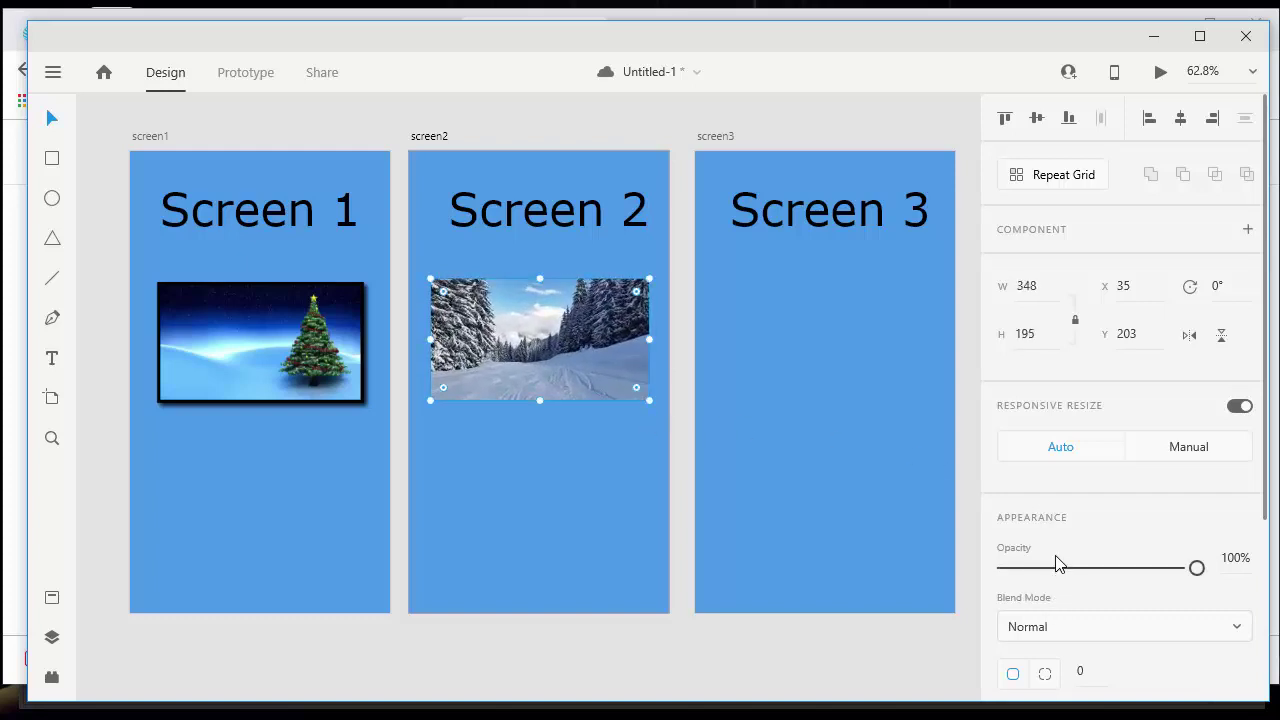
Step: Give the snow image on screen2 a black #000000 border of size 5 and deselect it
scroll(1050, 590, down, 3)
scroll(1050, 595, down, 1)
click(1005, 521)
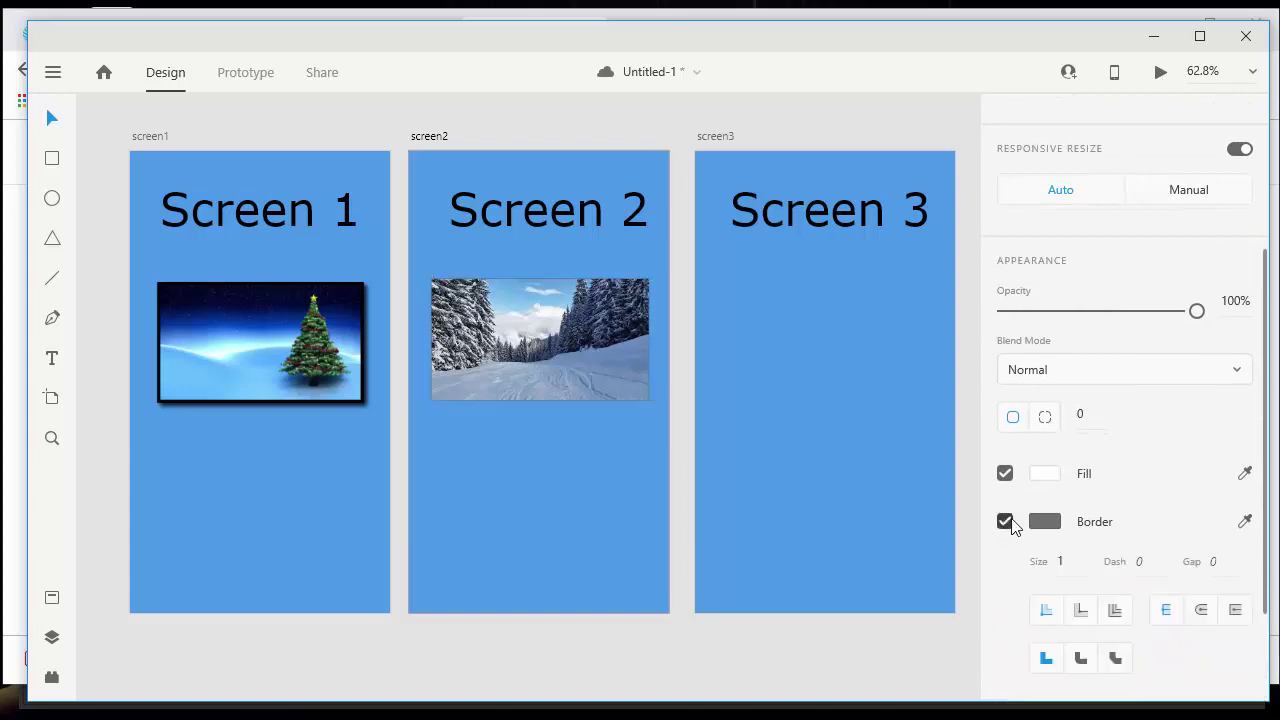
click(1046, 523)
drag(786, 537, 853, 572)
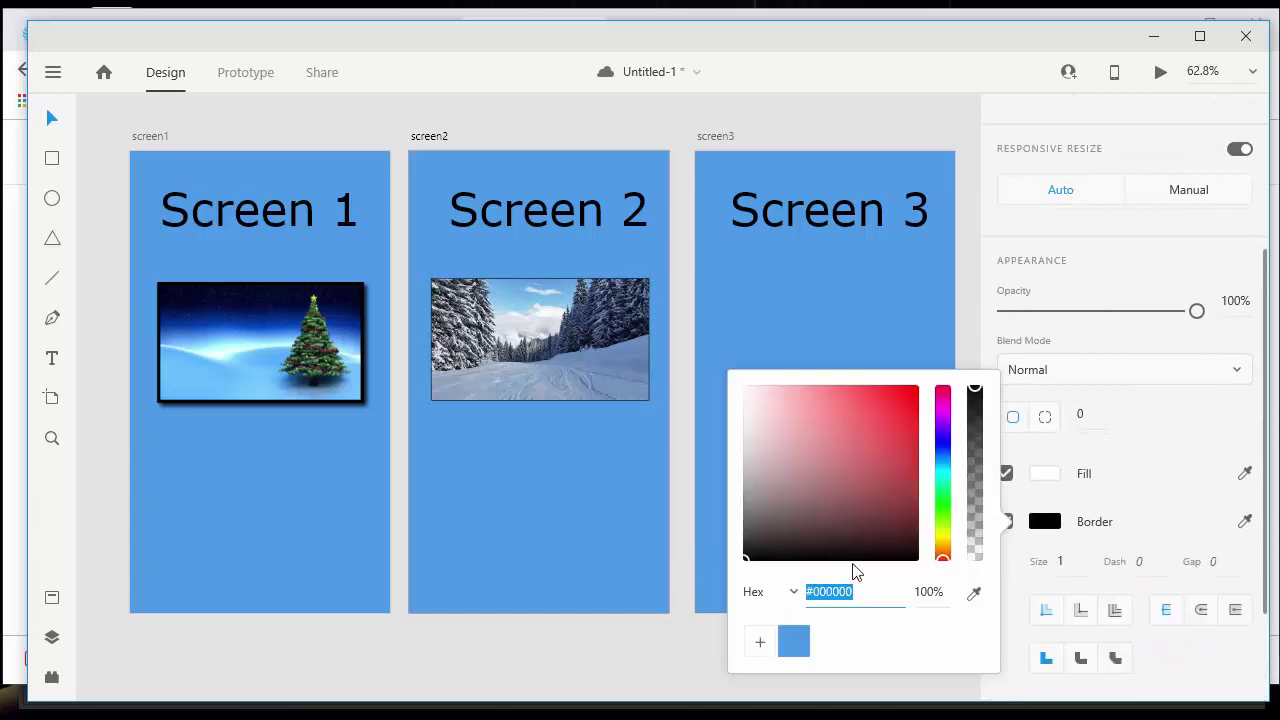
click(1062, 562)
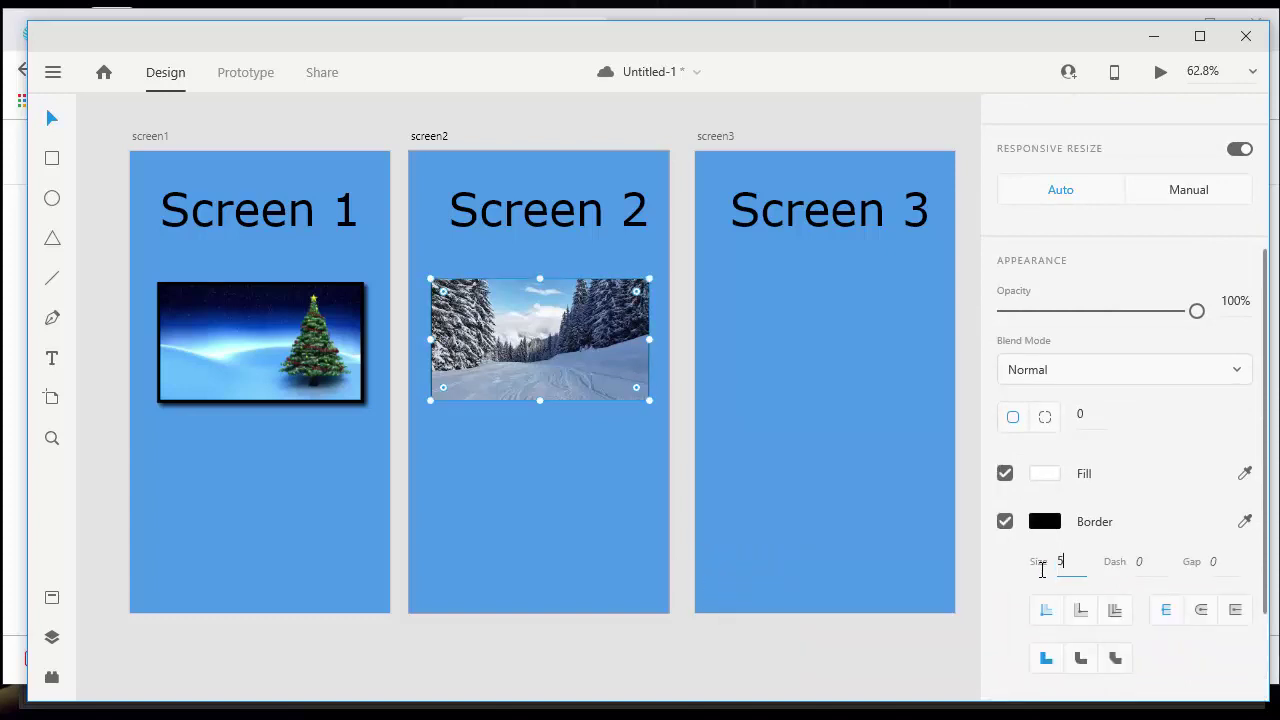
text(5)
key(Tab)
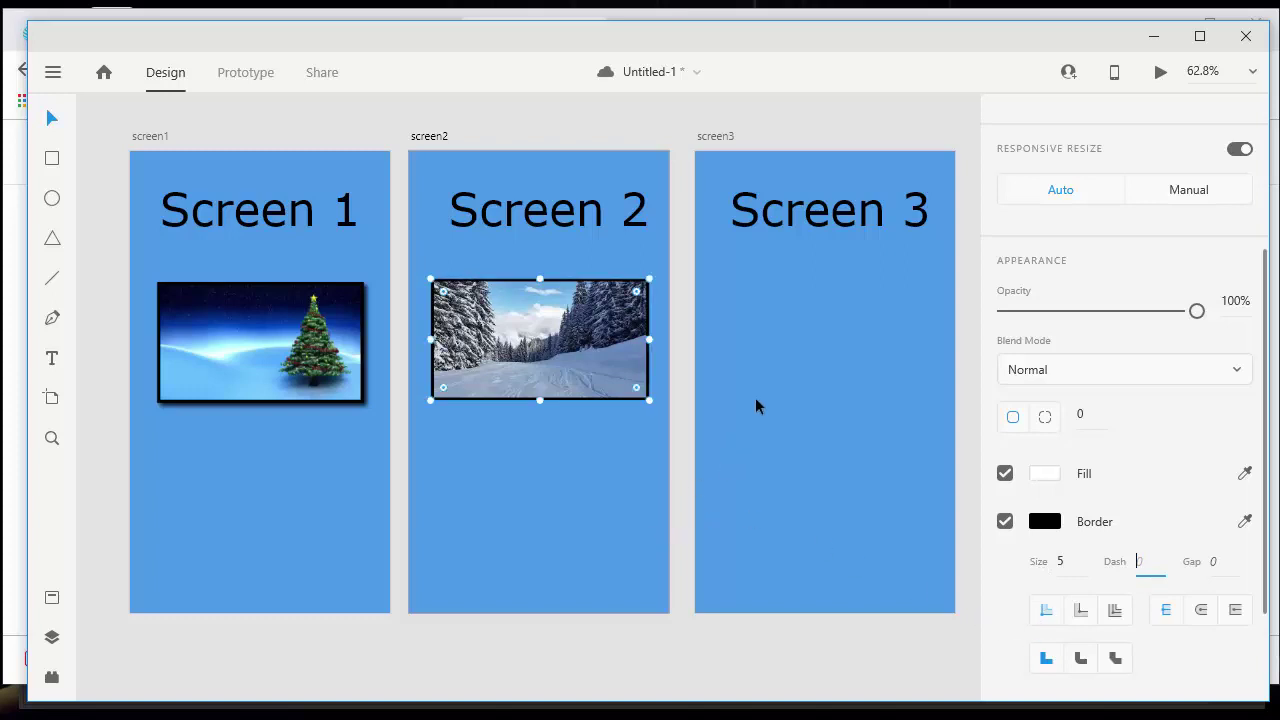
click(731, 396)
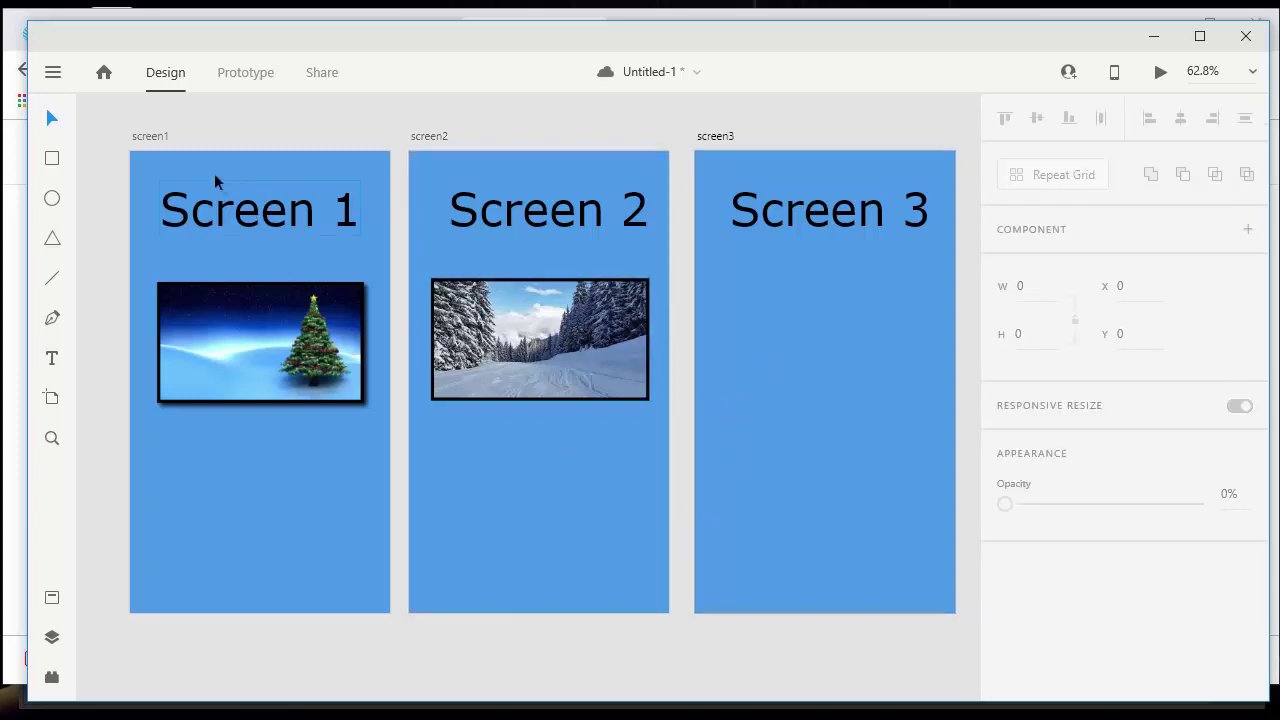
Step: Import icicles-image-for-email2-1030x438.jpg onto screen3
click(52, 71)
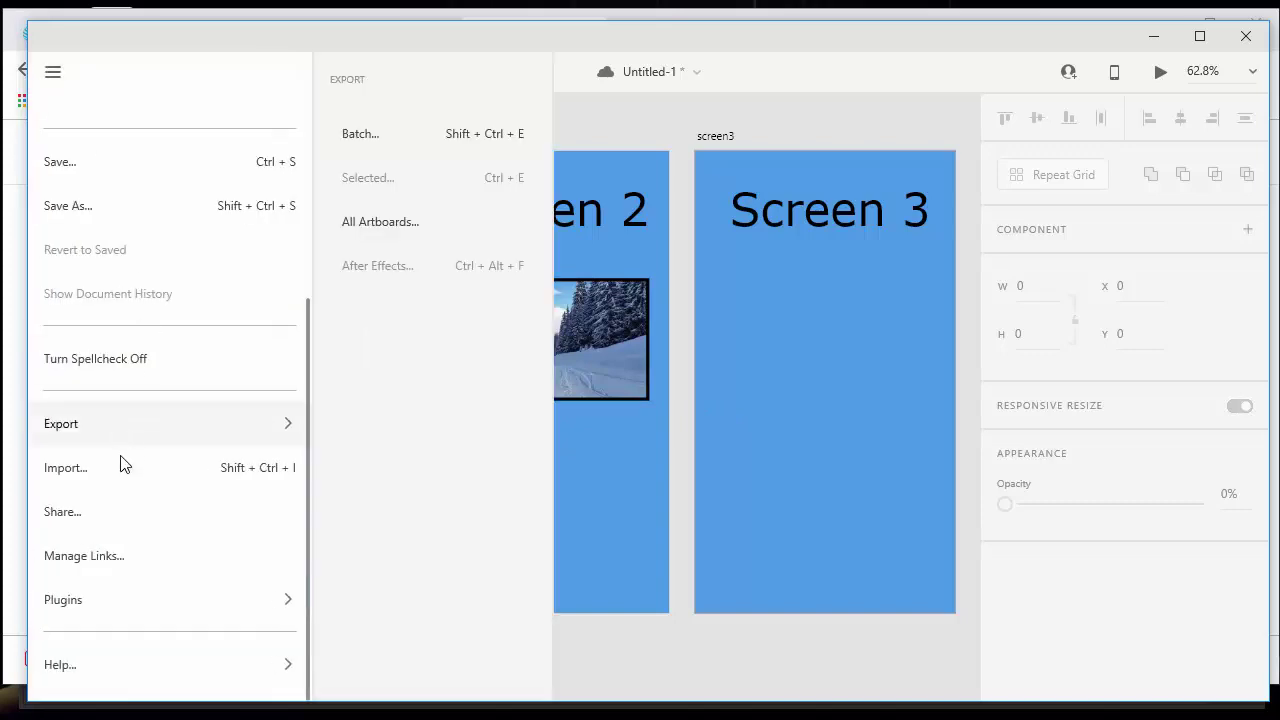
click(93, 474)
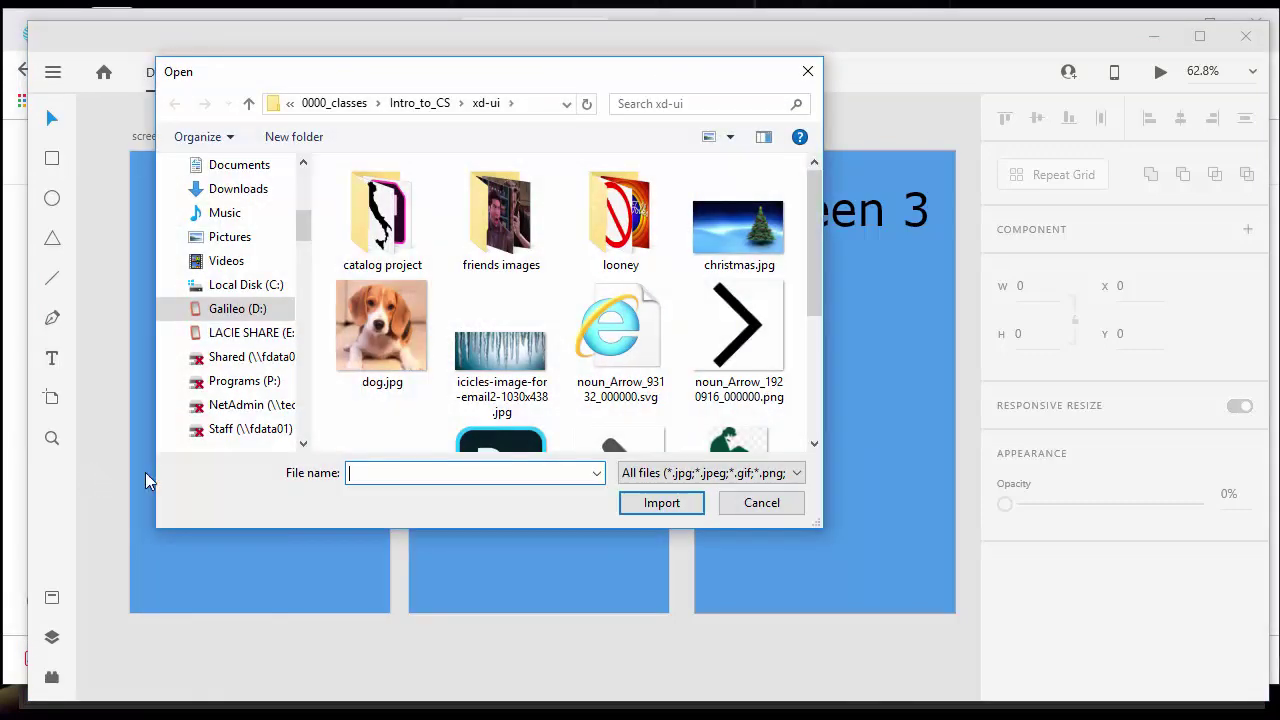
scroll(675, 370, down, 3)
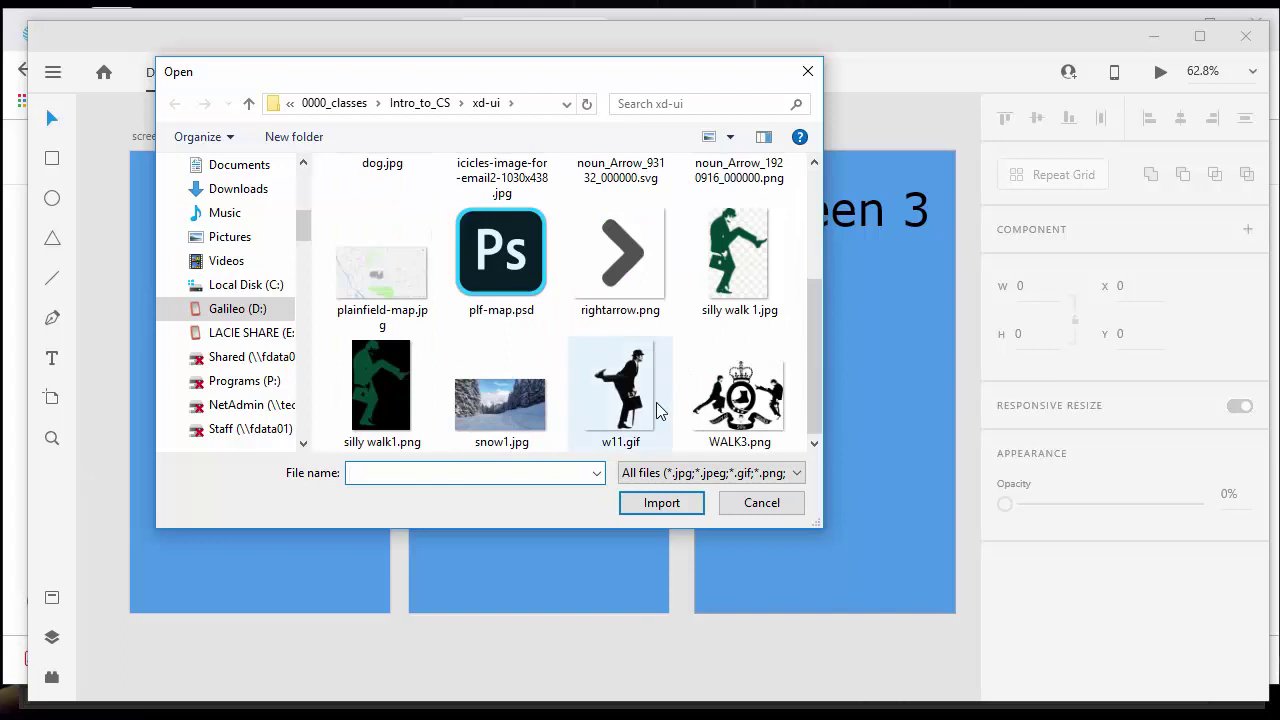
scroll(620, 400, up, 3)
click(505, 350)
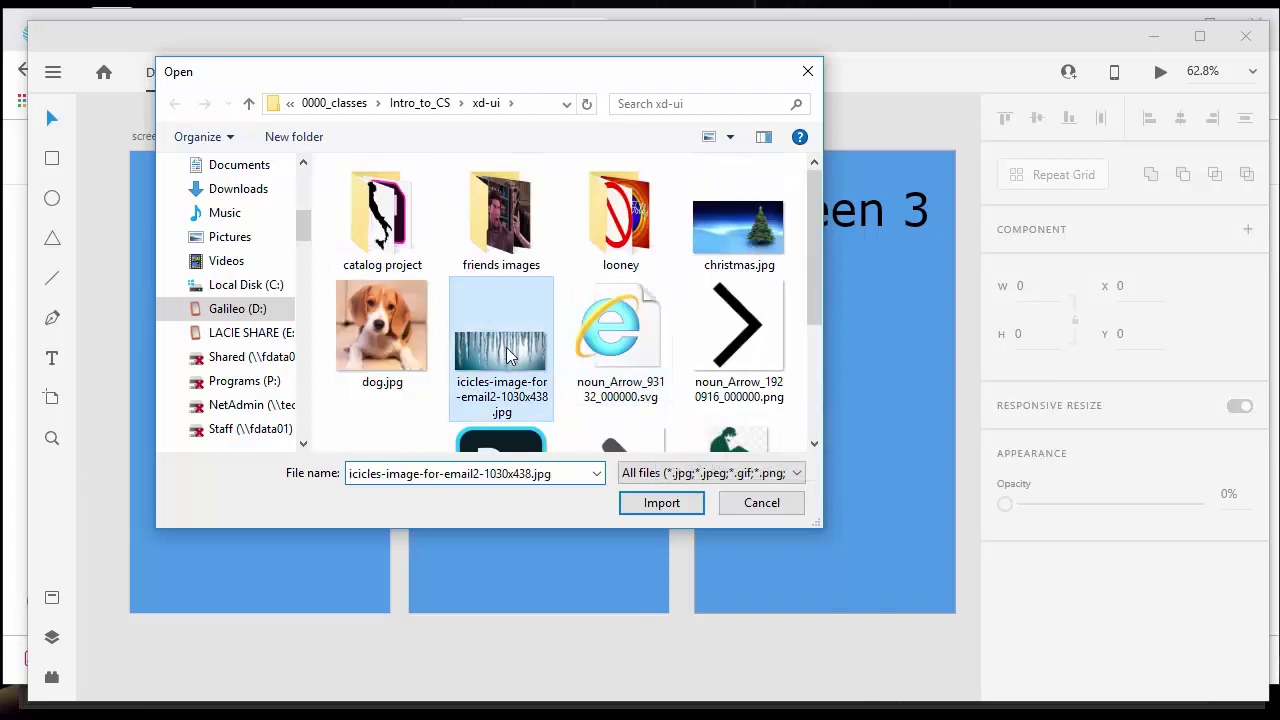
click(668, 510)
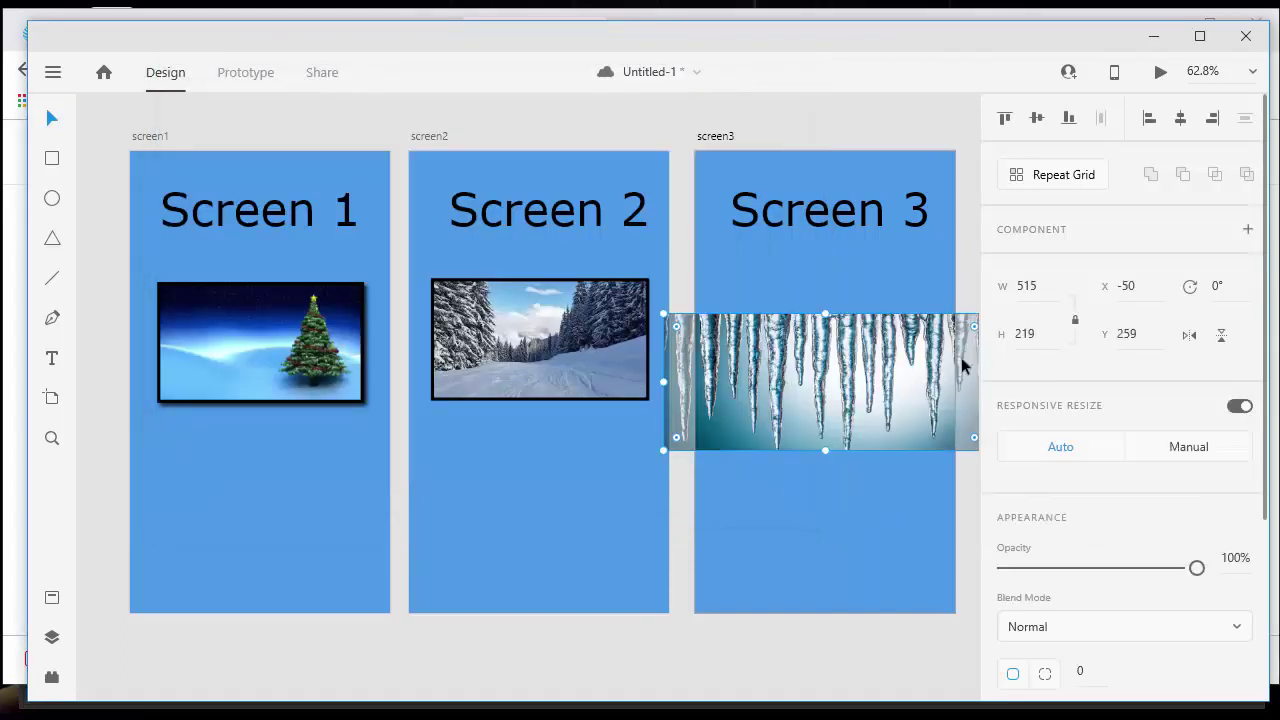
Step: Shrink the icicles image to about 355 by 151 and place it below the screen3 heading at about X 29, Y 217
drag(899, 362, 851, 344)
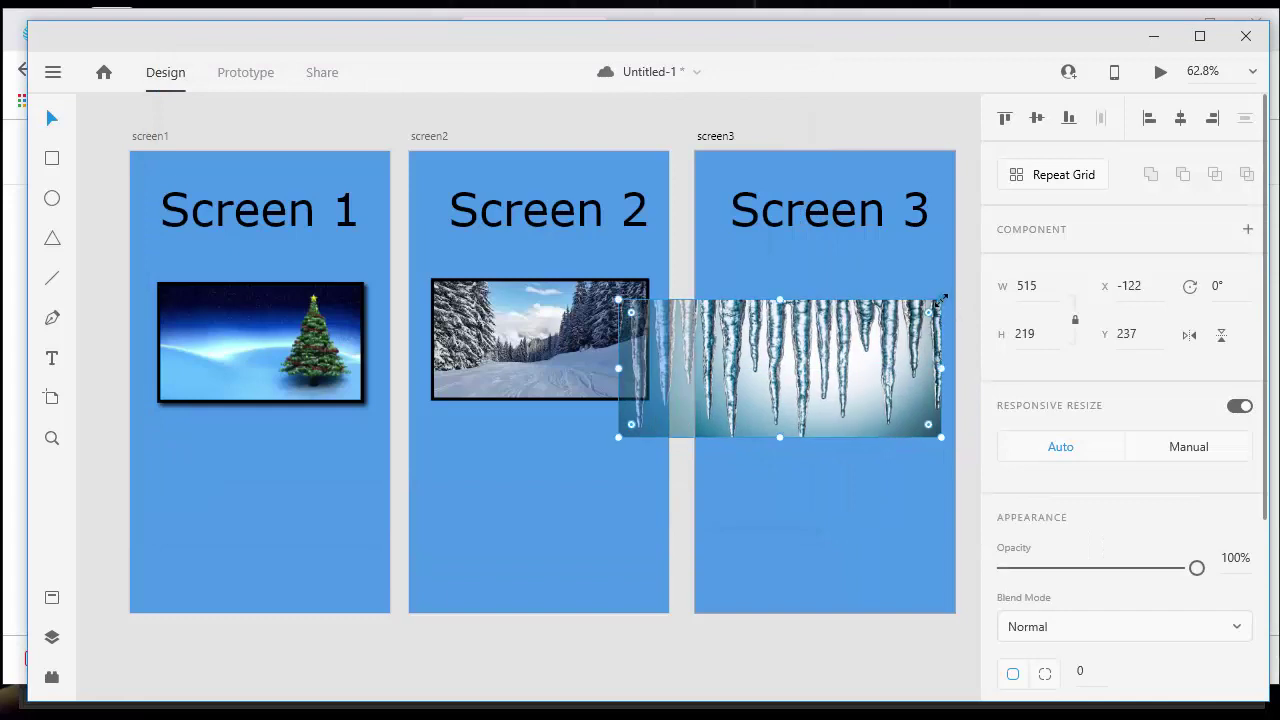
drag(942, 298, 898, 326)
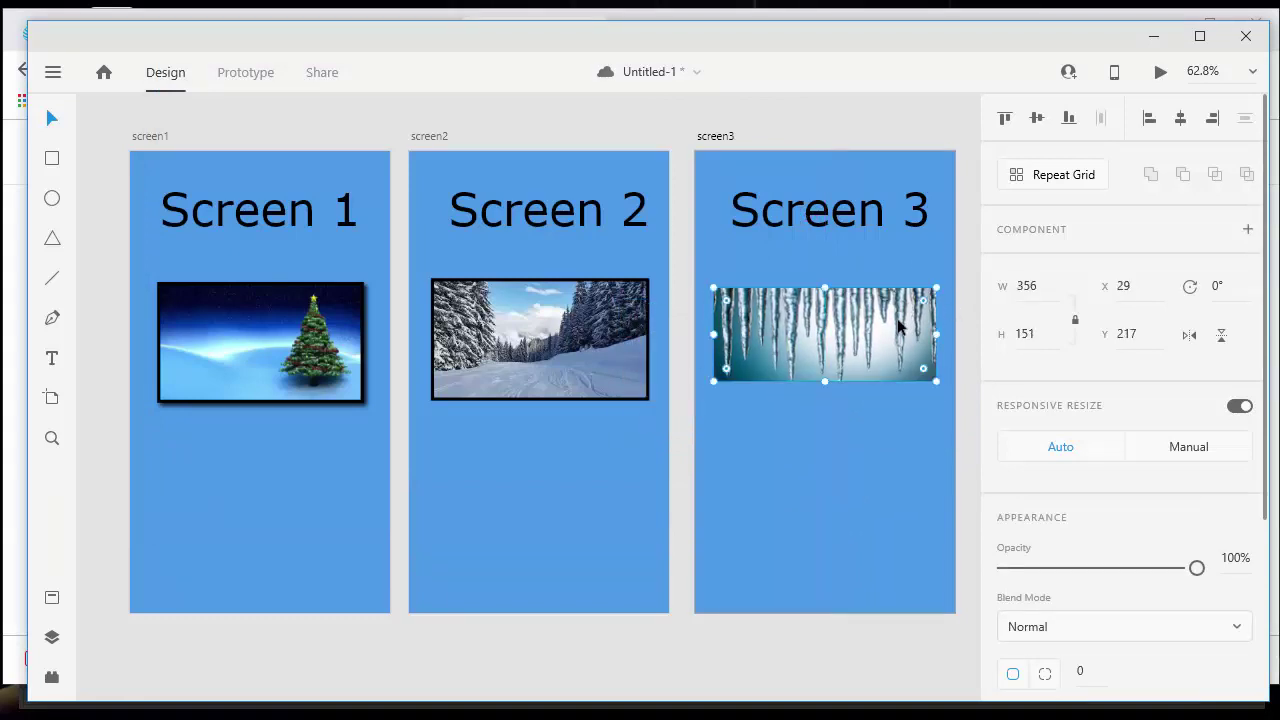
drag(934, 383, 933, 382)
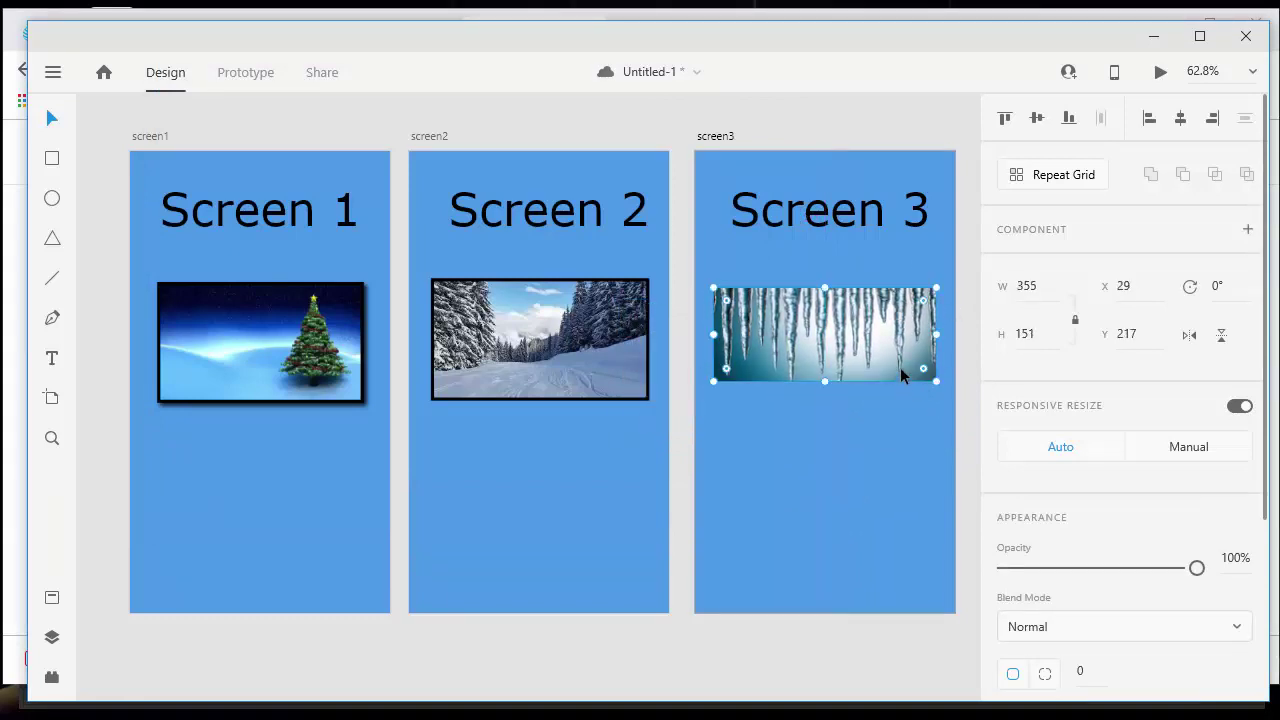
Step: Give the icicles image on screen3 a black border of size 5
scroll(1075, 590, down, 3)
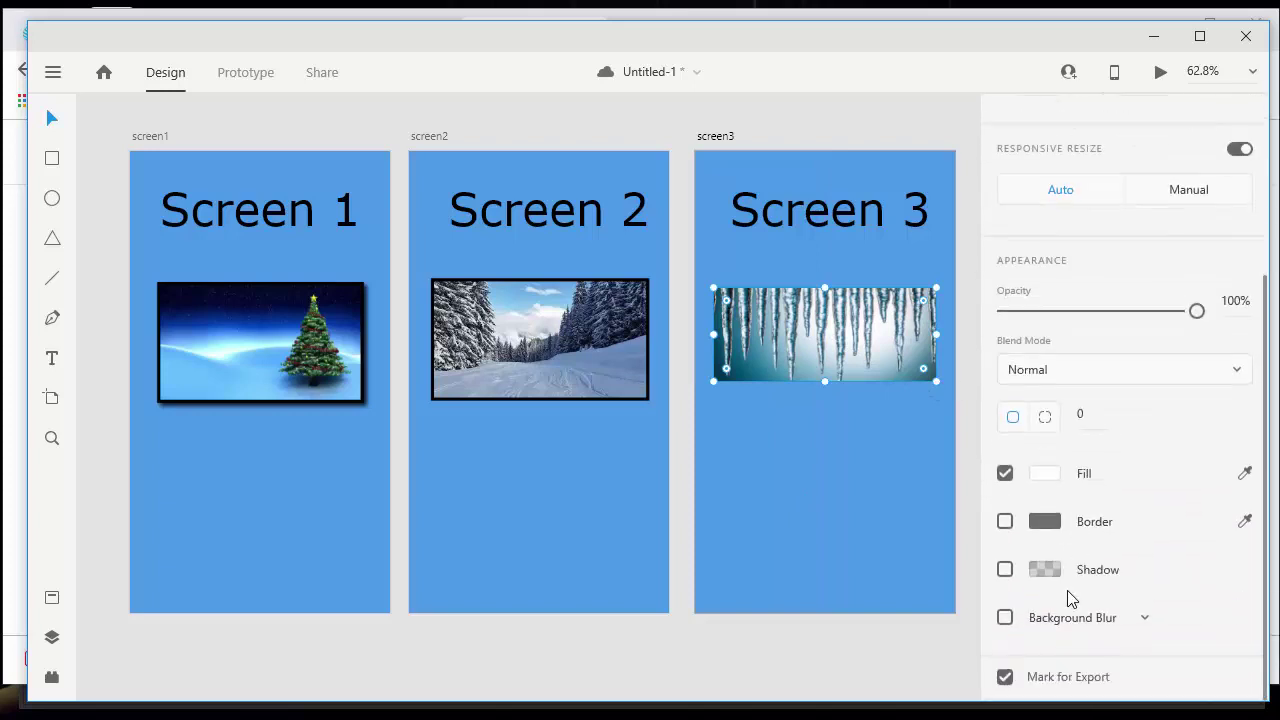
click(1005, 521)
click(1044, 521)
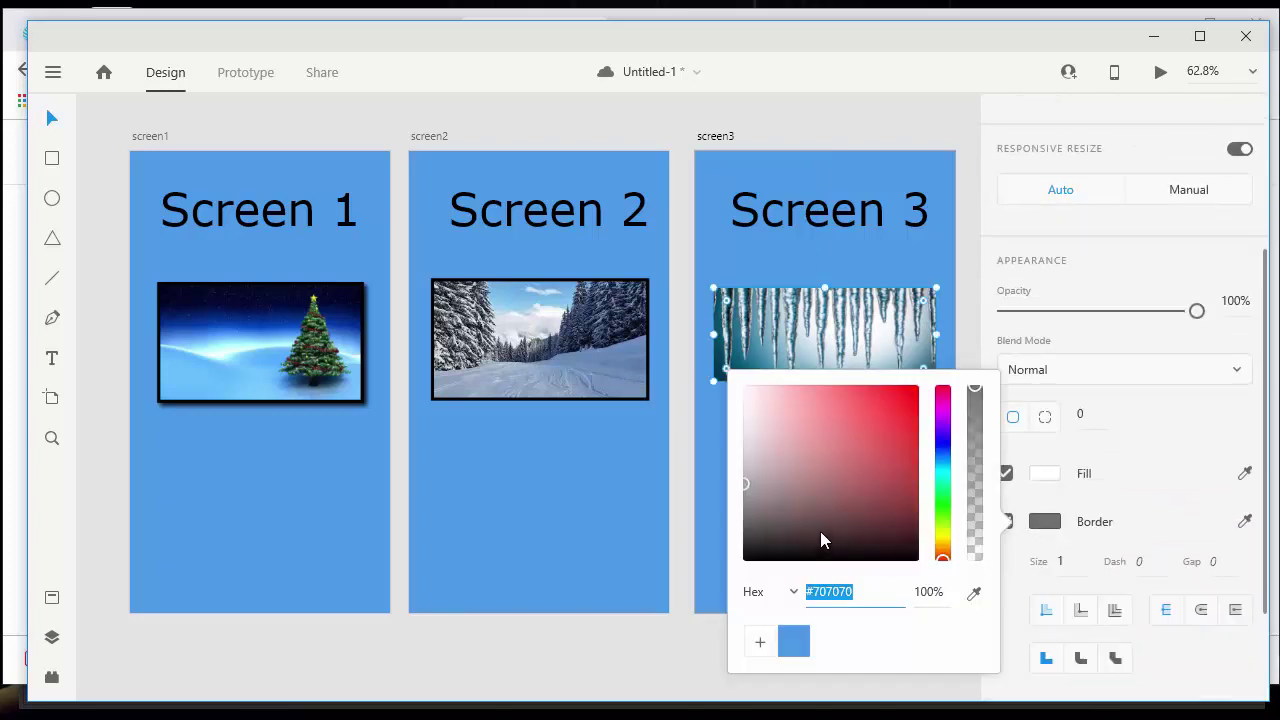
drag(820, 540, 766, 606)
click(1062, 561)
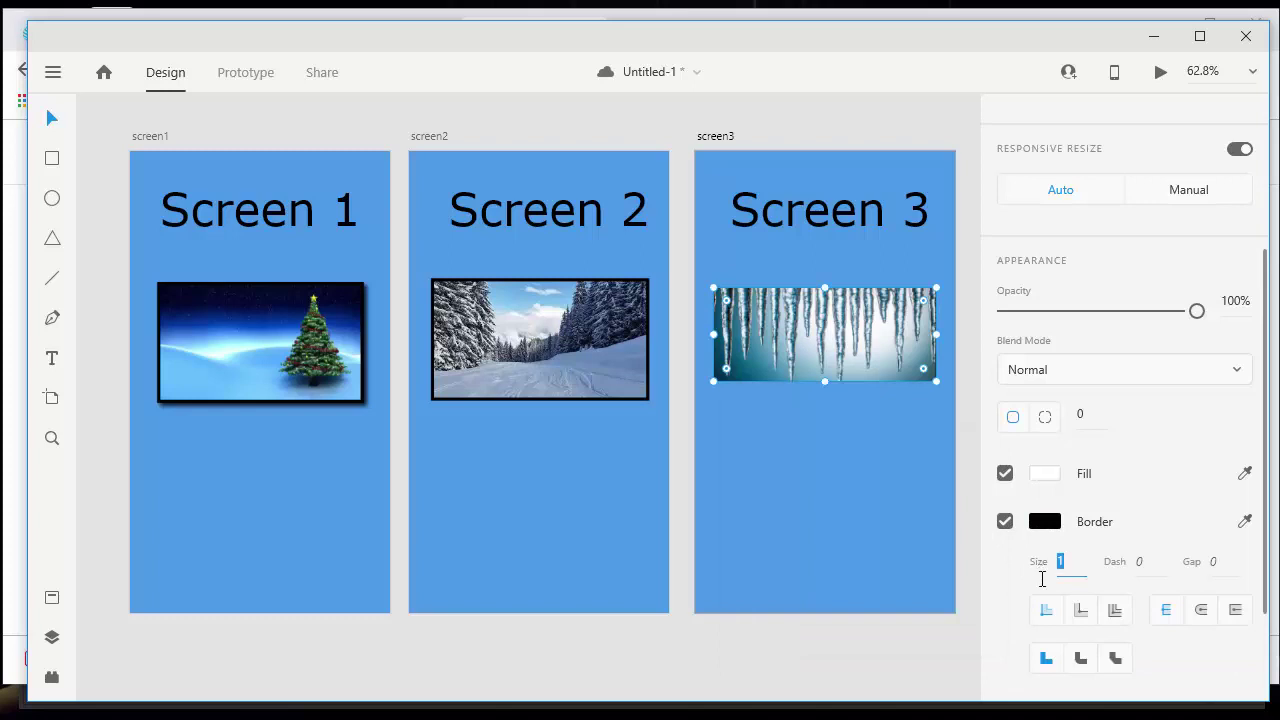
key(Tab)
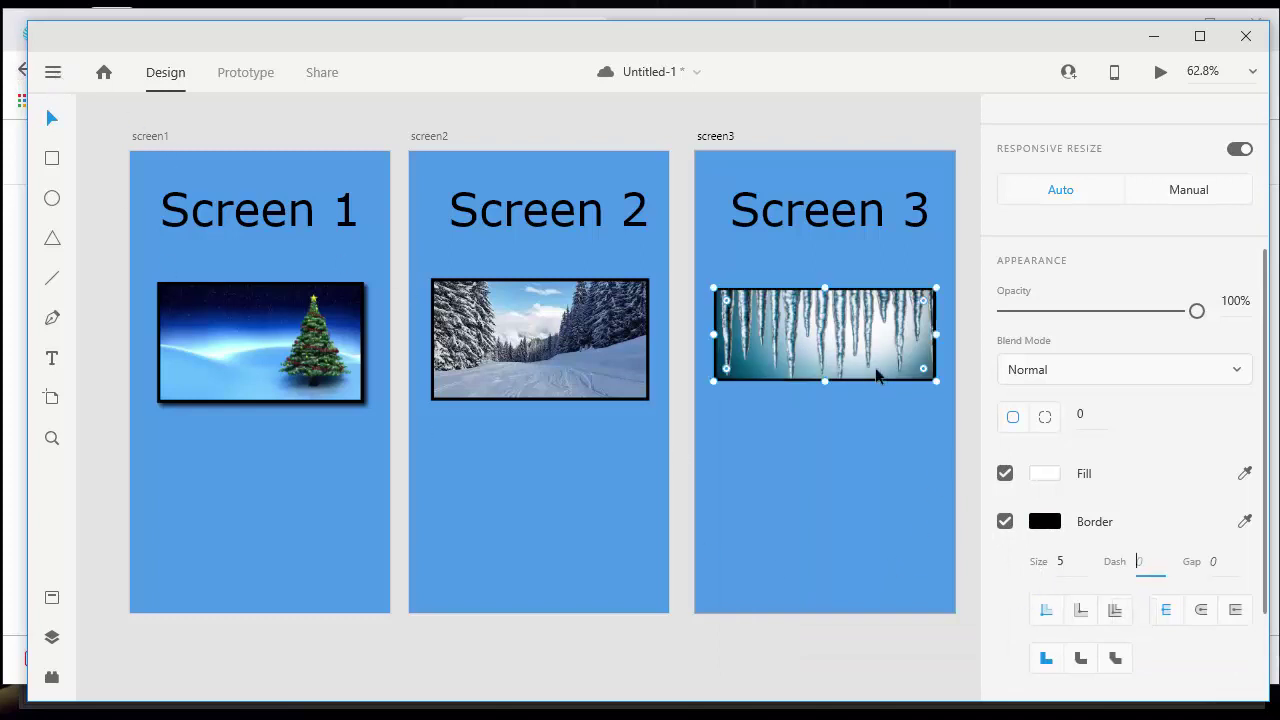
Step: Move the icicles image slightly lower on screen3 and save the document
drag(880, 377, 875, 365)
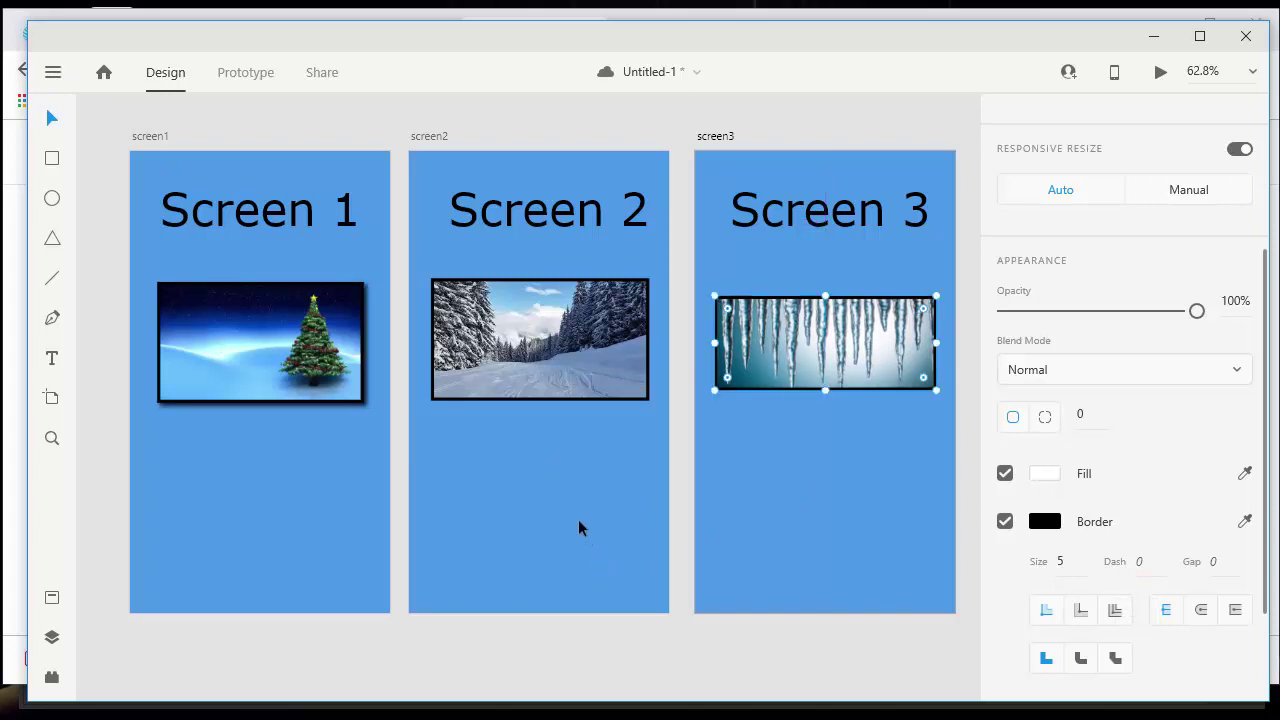
key(ctrl+s)
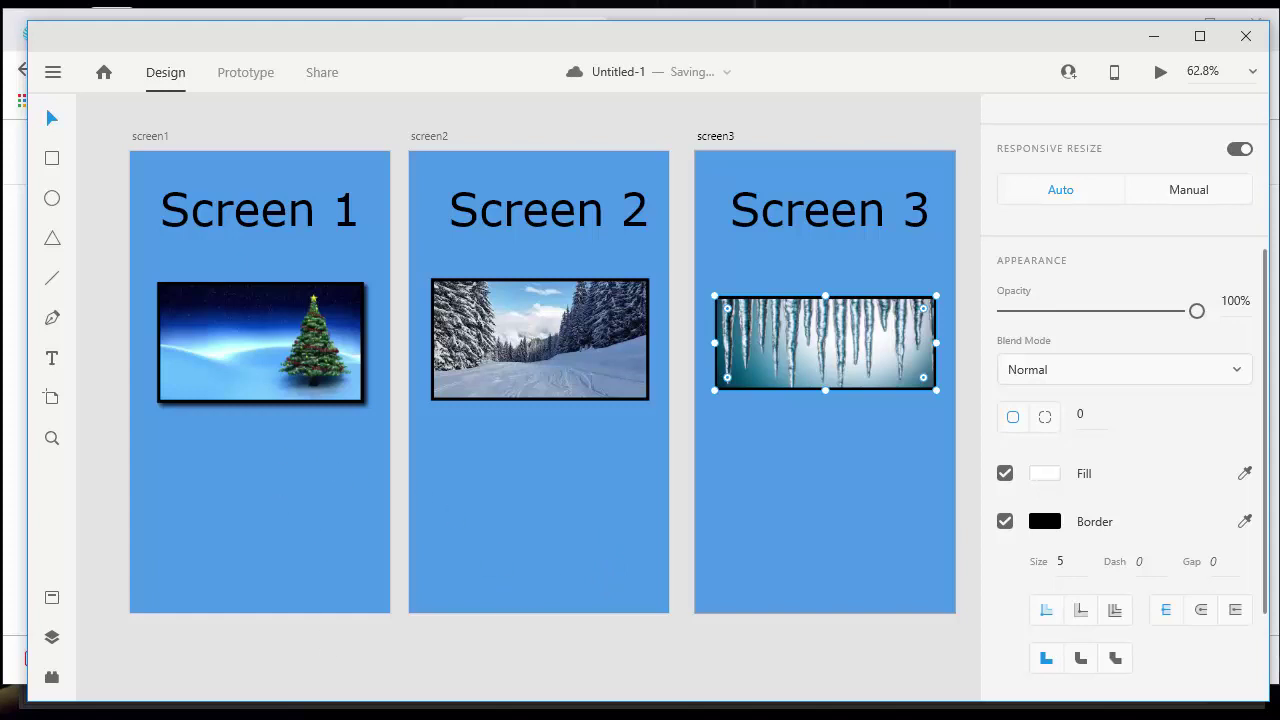
Step: Switch to Chrome, search Google Images for "right arrow png" and browse the arrow images
key(alt+Tab)
click(1077, 34)
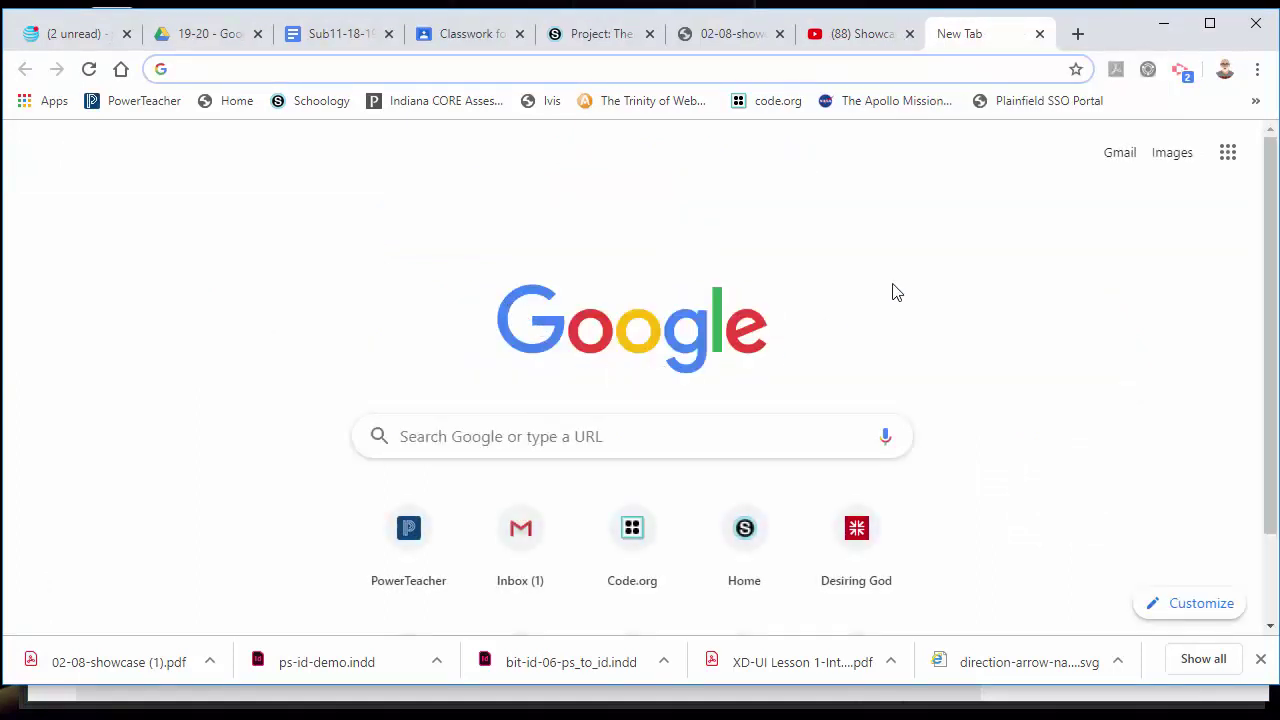
click(1166, 156)
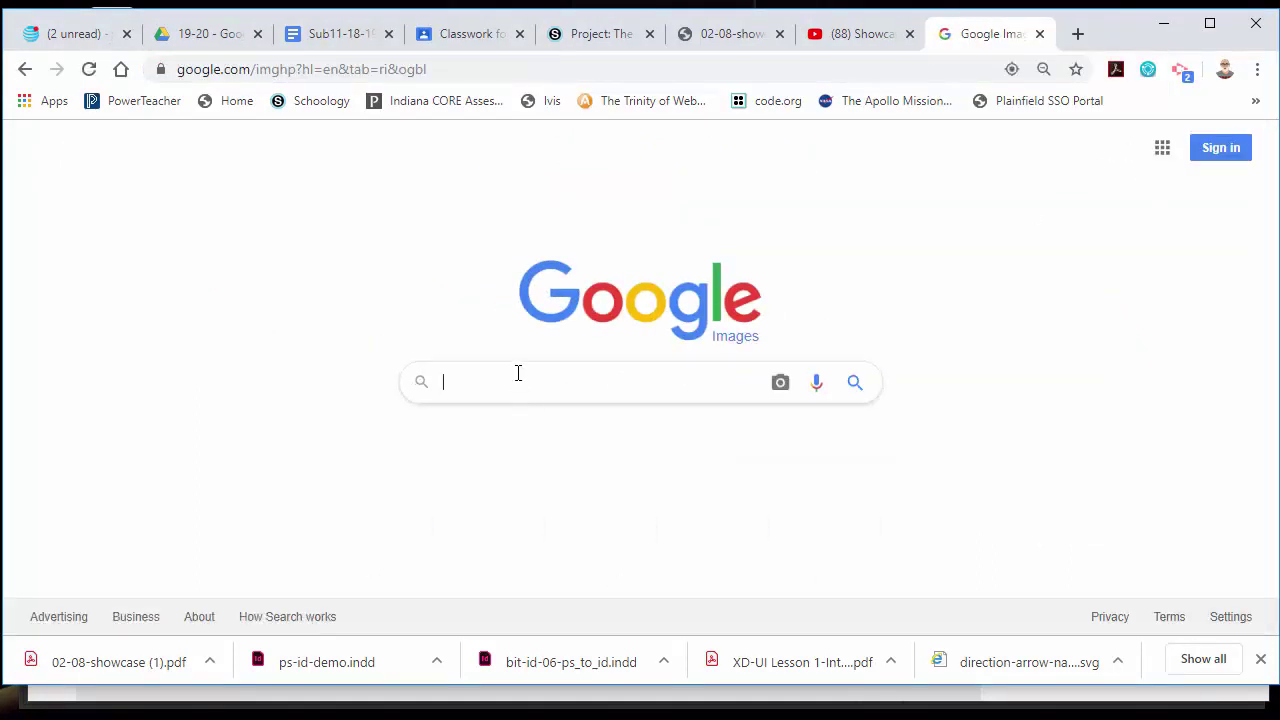
text(right)
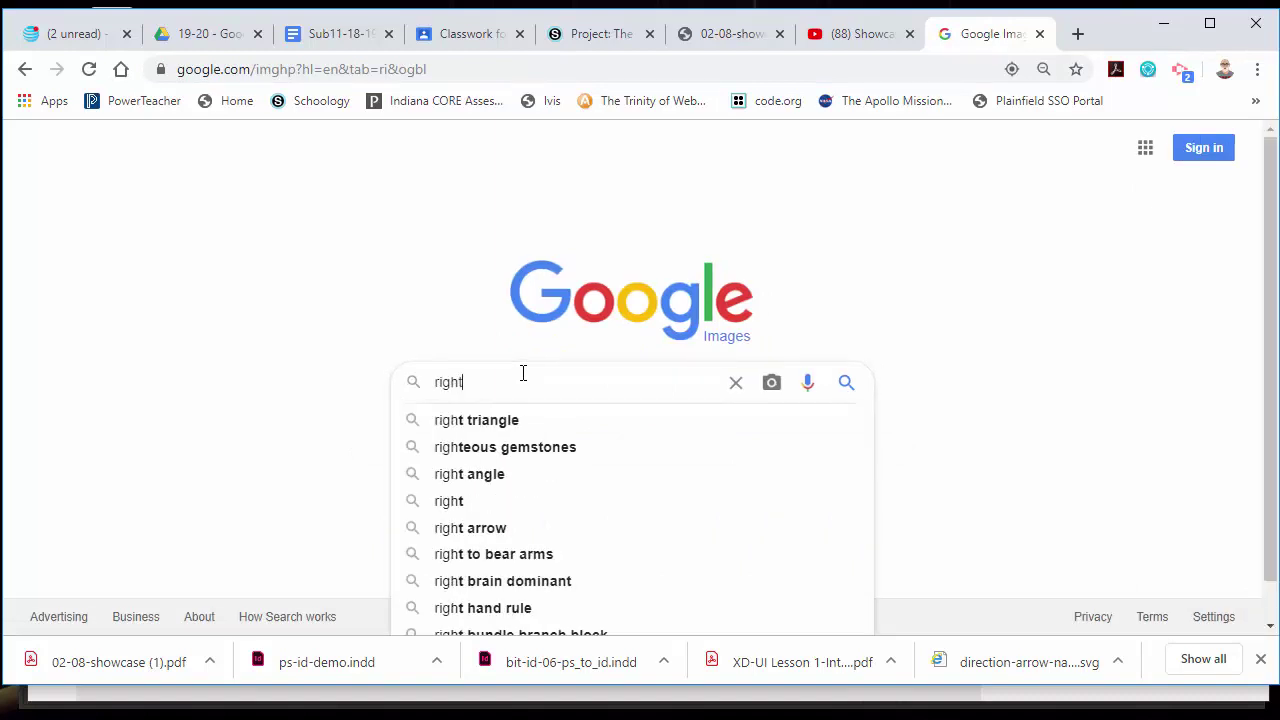
text( arrow png)
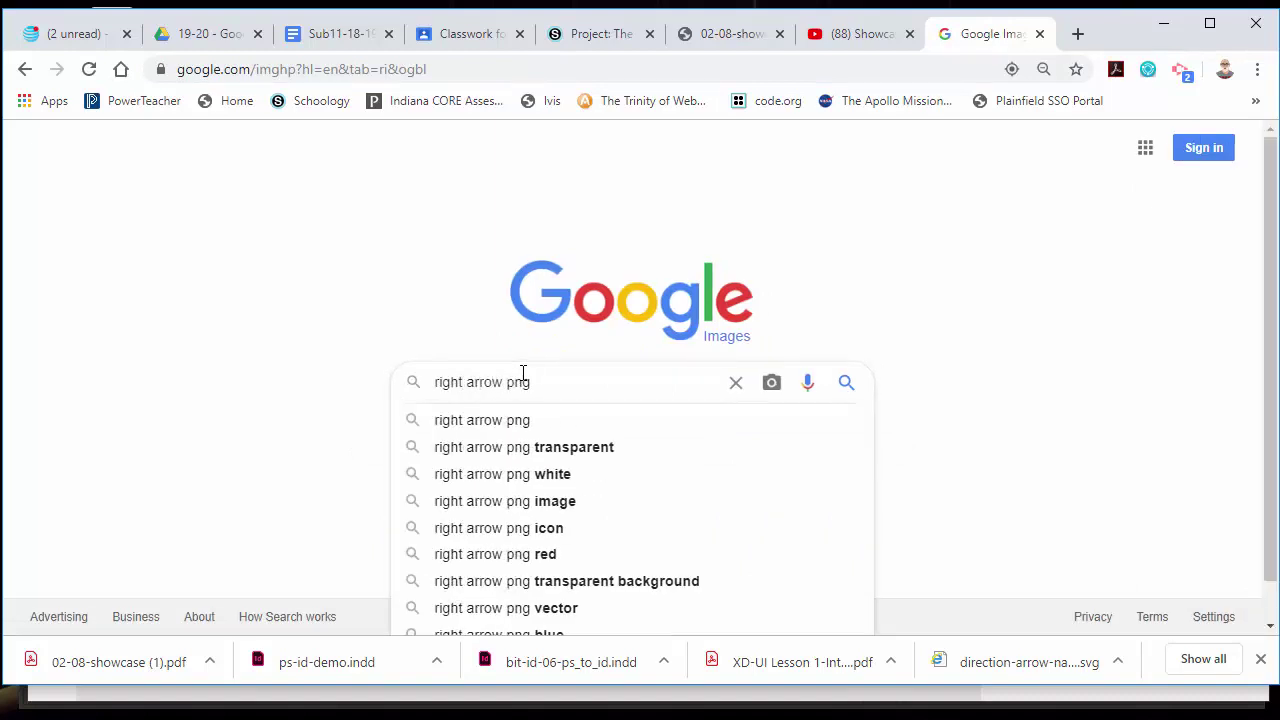
key(Return)
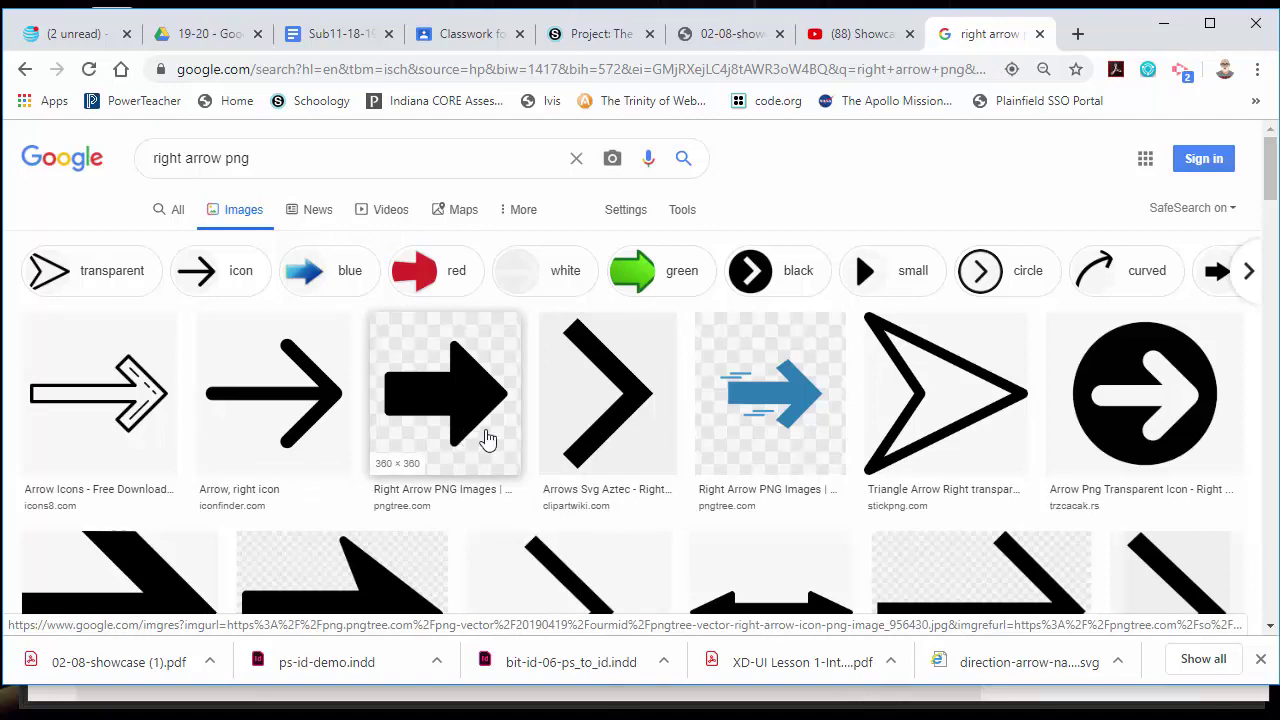
scroll(490, 440, down, 6)
scroll(500, 445, up, 3)
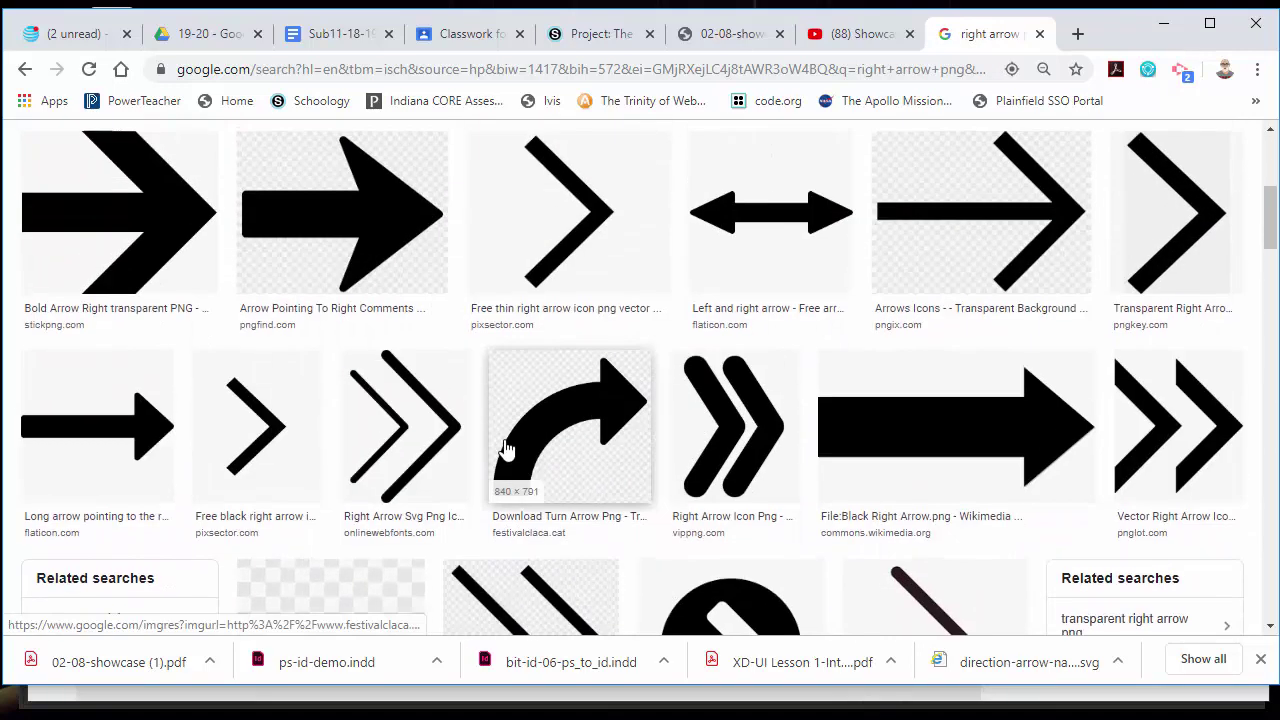
scroll(507, 450, up, 4)
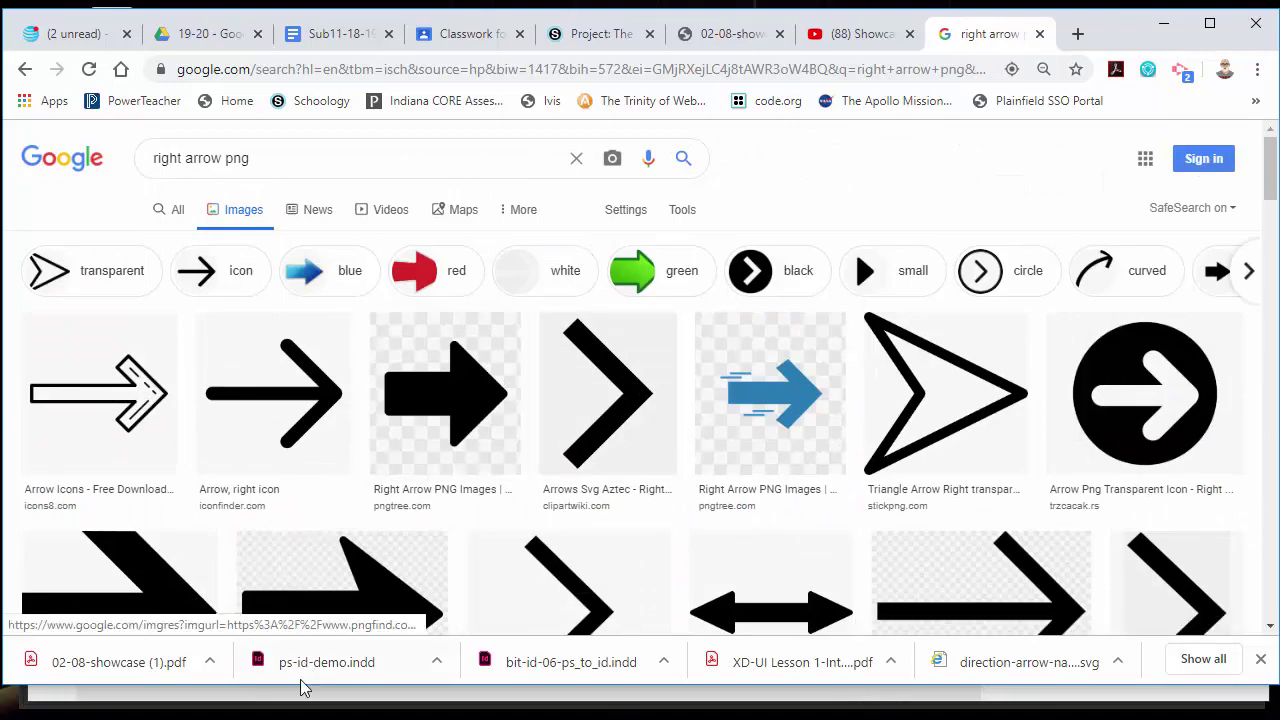
Step: Return to Adobe XD and import rightarrow.png onto the screen1 artboard
key(alt+Tab)
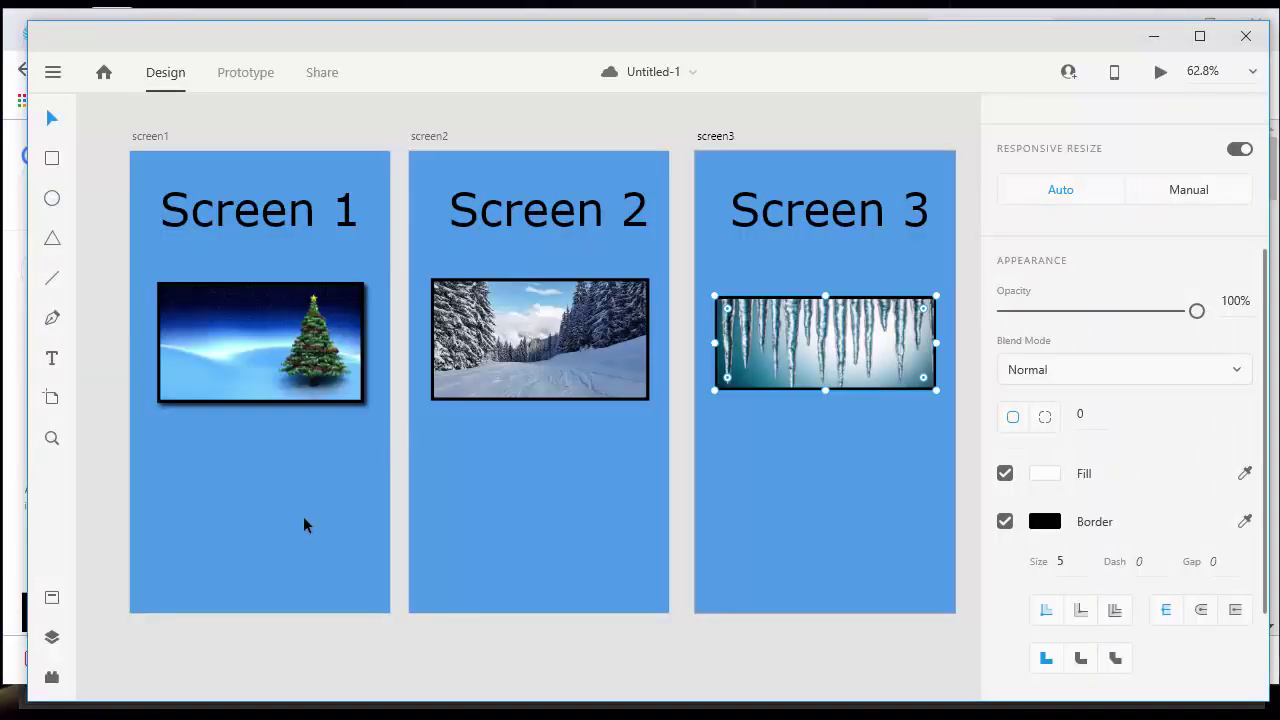
click(264, 505)
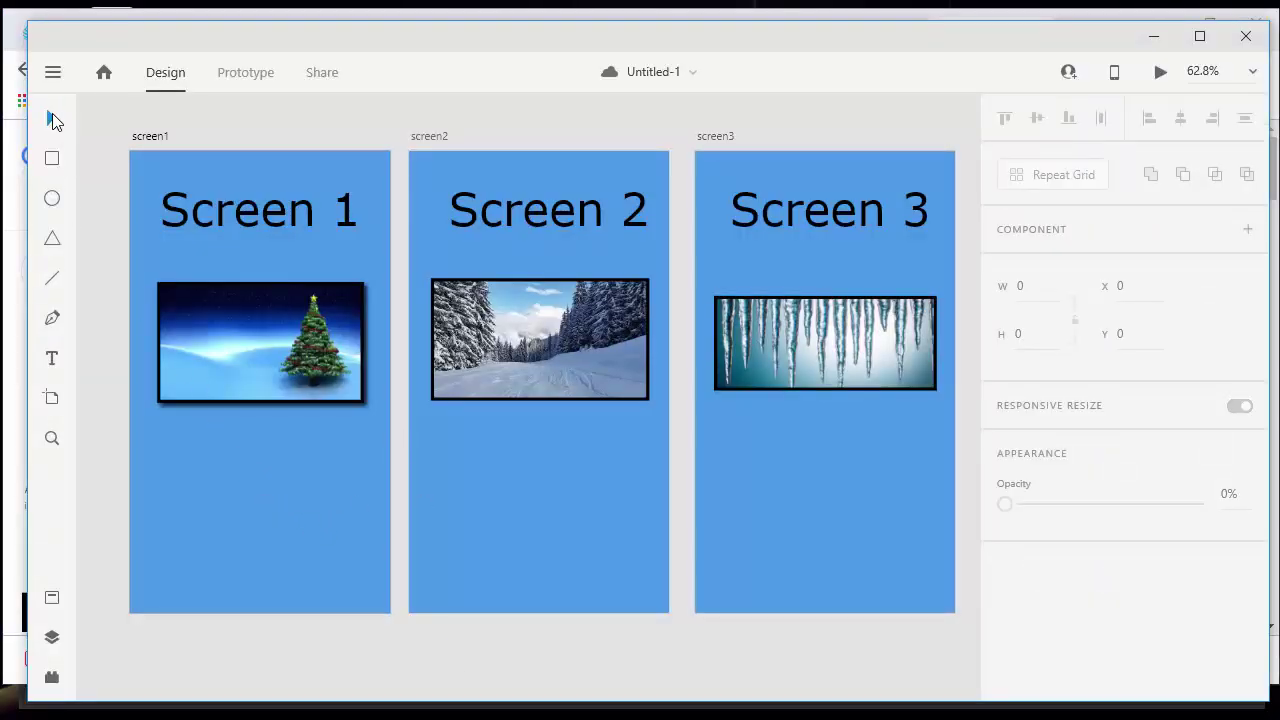
click(53, 72)
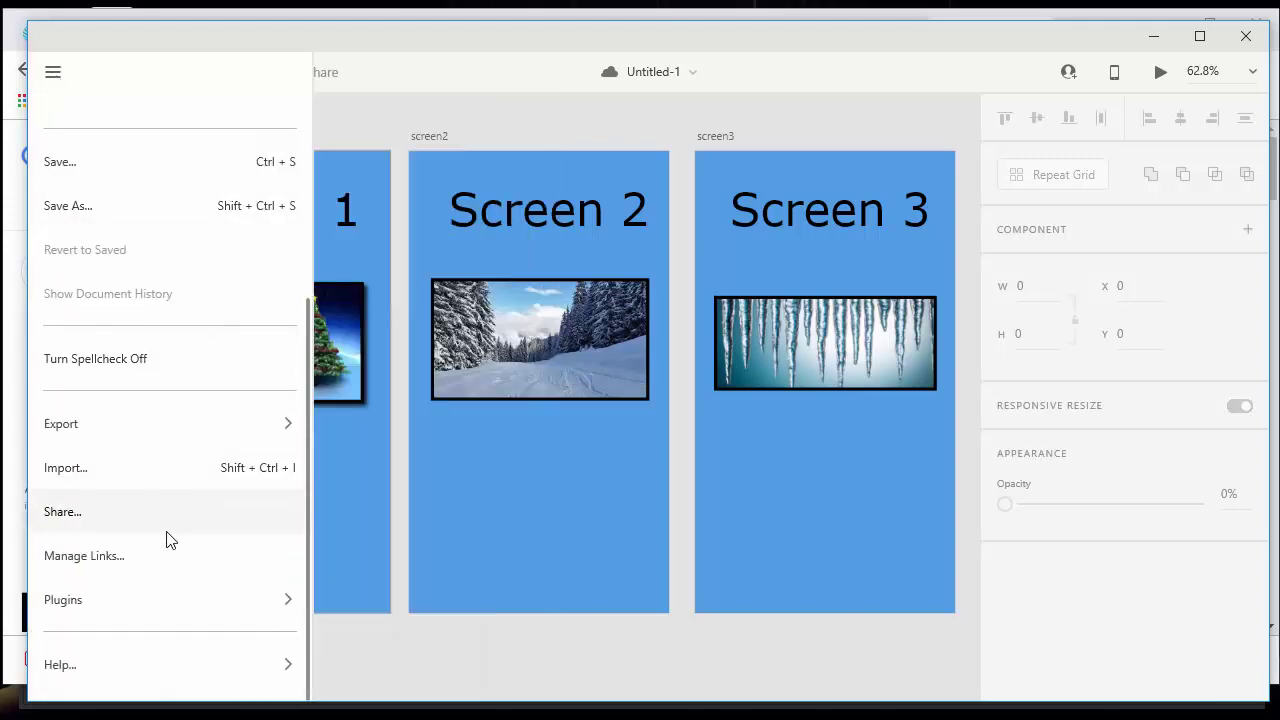
click(184, 470)
scroll(743, 403, down, 2)
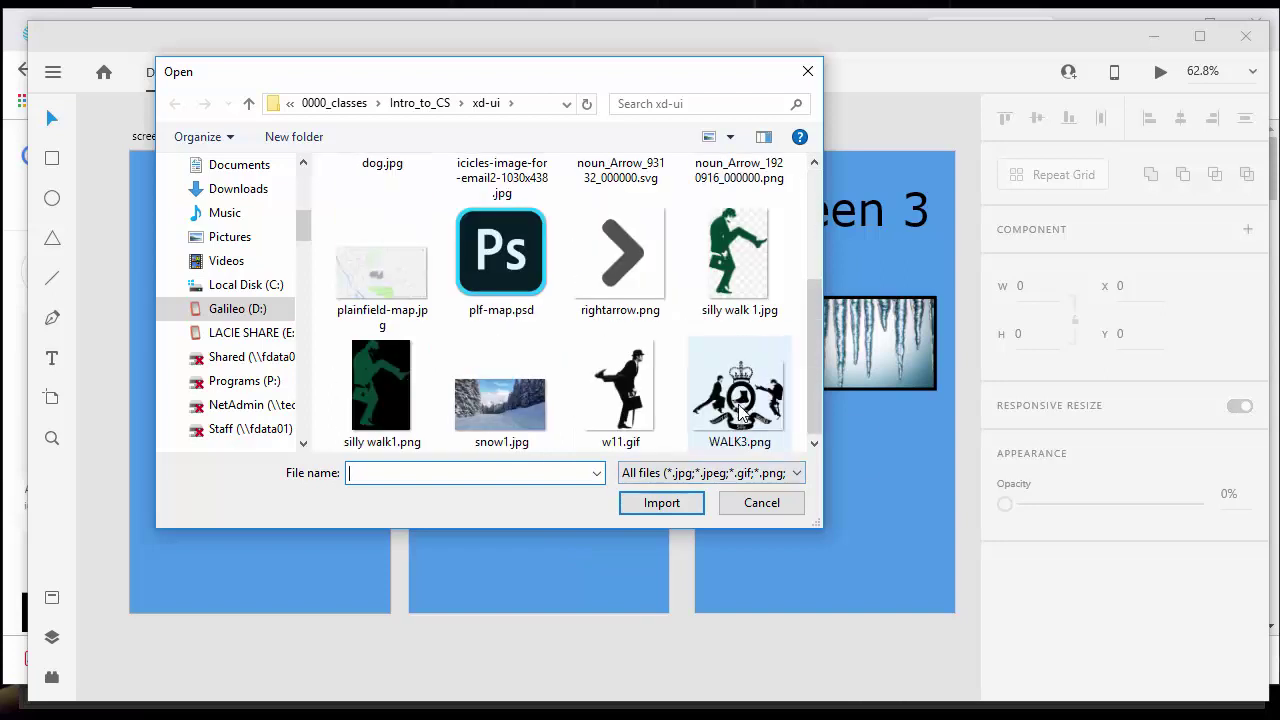
click(630, 275)
click(661, 503)
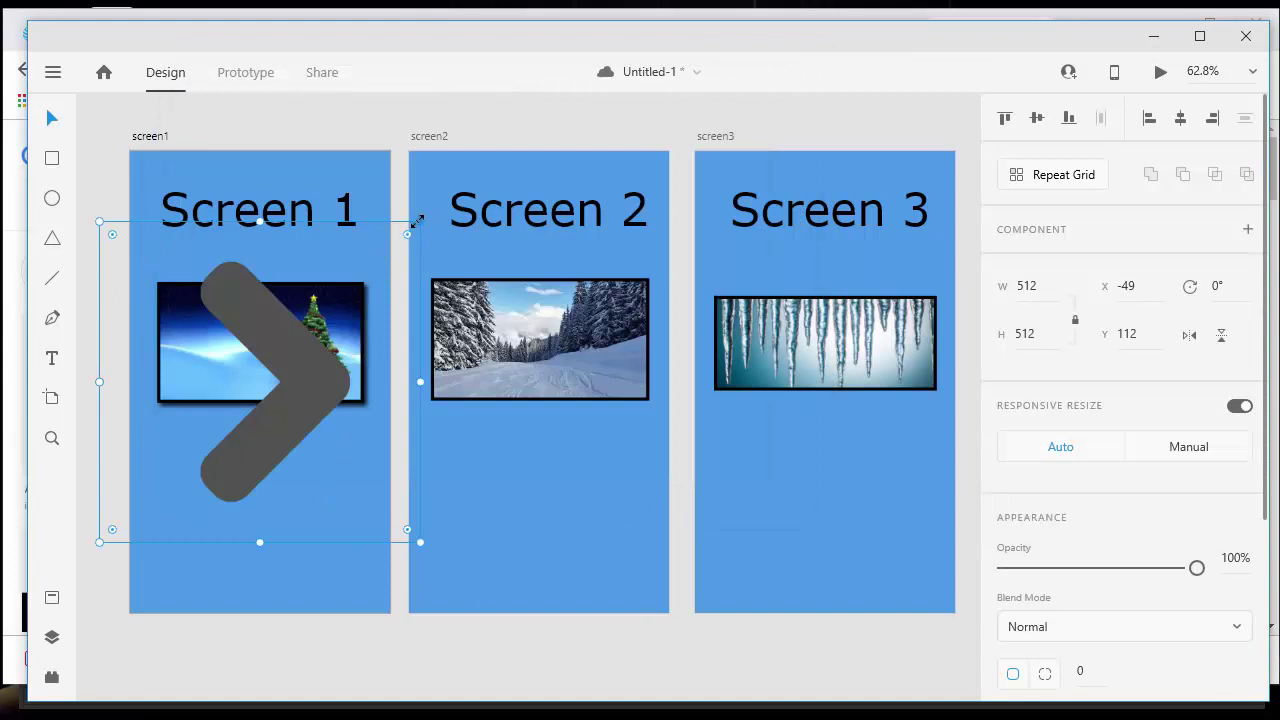
Step: Shrink the arrow to about 175 by 175 and place it below the Christmas tree image at about X 107, Y 524
drag(418, 218, 248, 405)
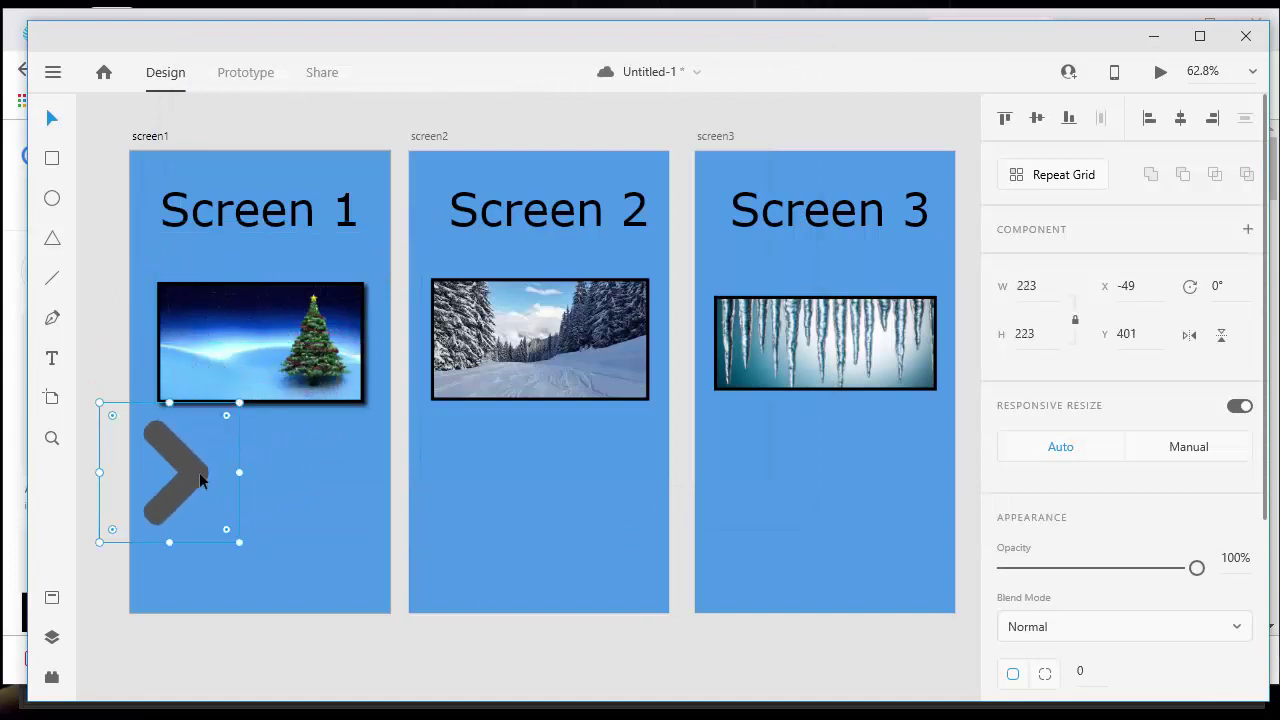
drag(193, 478, 290, 525)
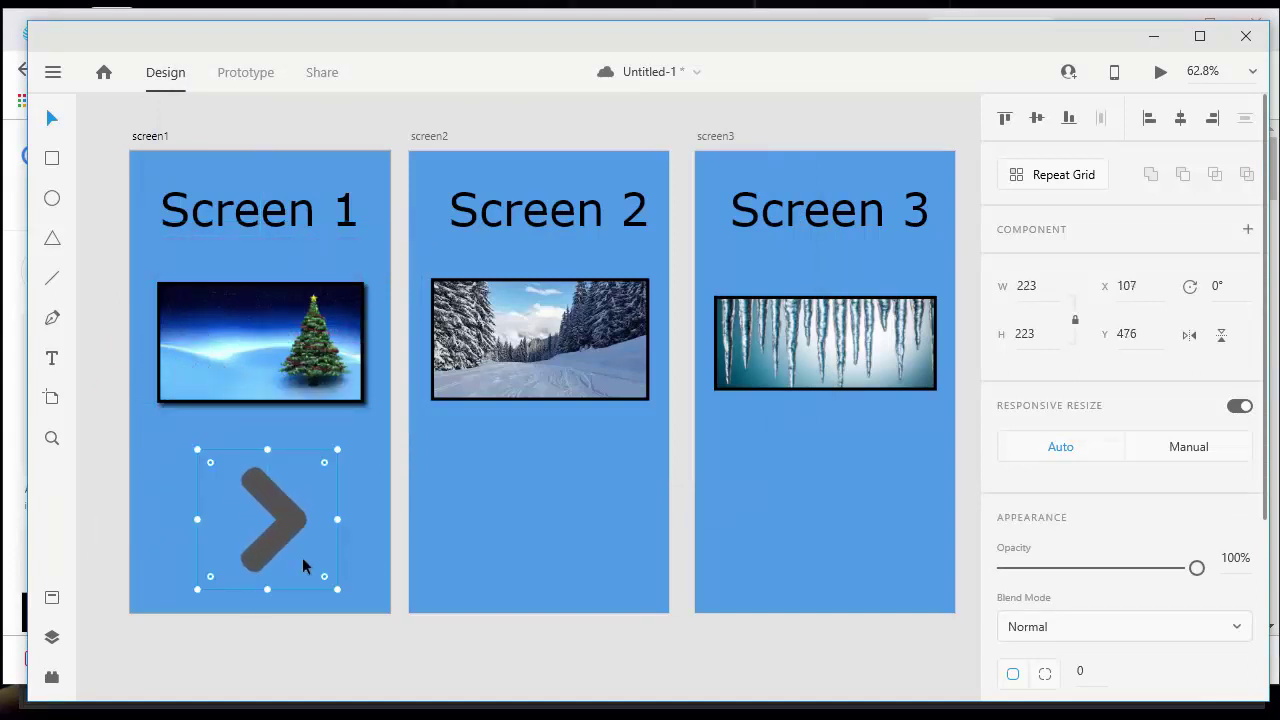
drag(336, 446, 307, 480)
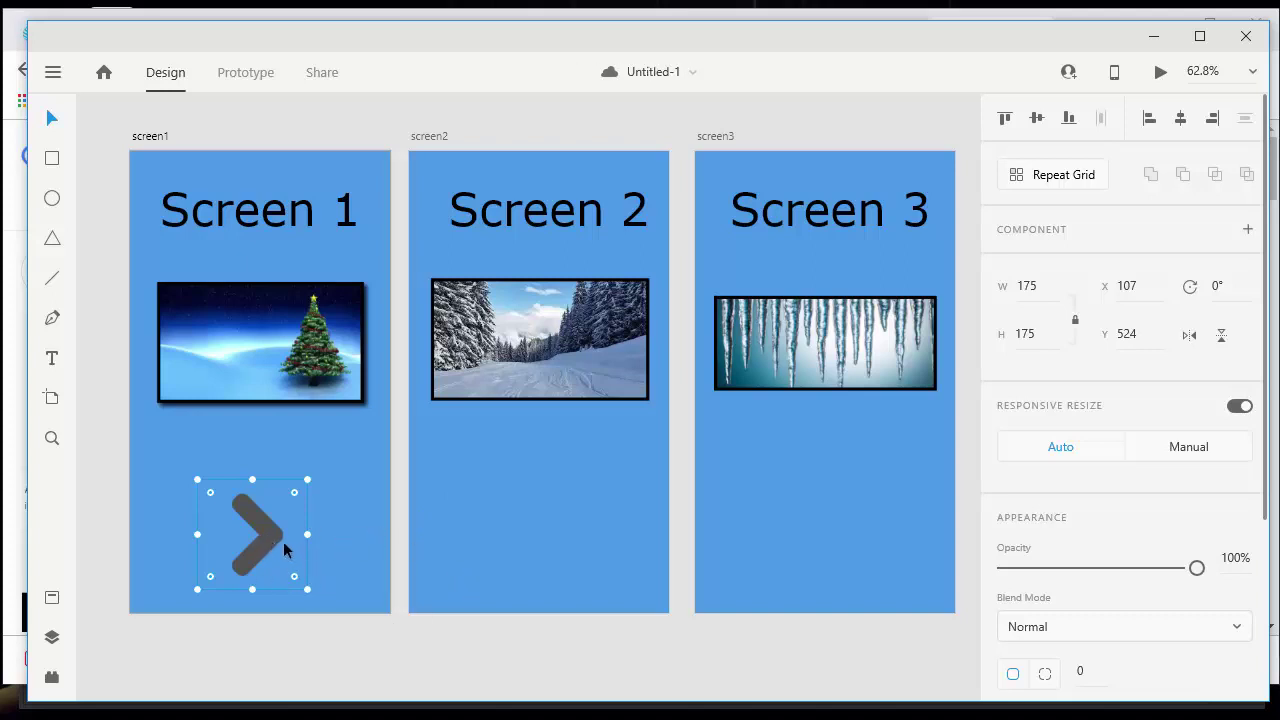
Step: Place two duplicates of the arrow side by side below the snow image on screen2, at about X 222, Y 524 and X 23, Y 532
drag(270, 546, 614, 540)
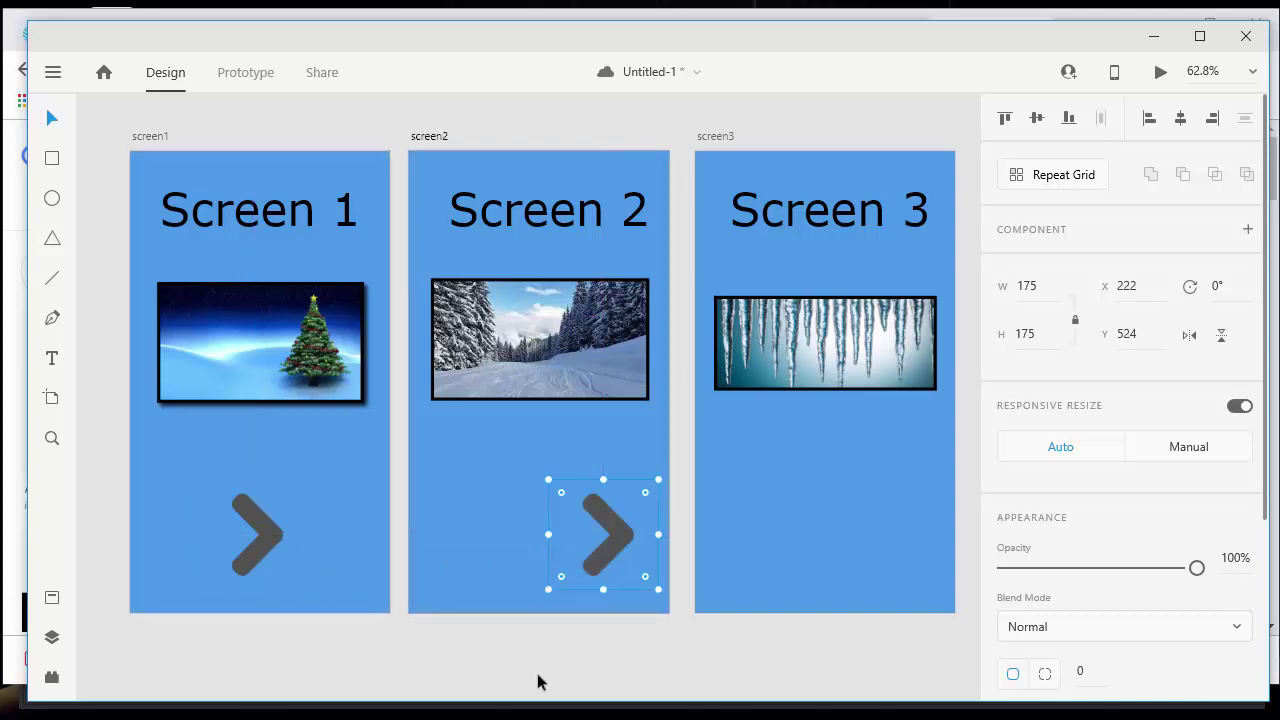
key(alt)
drag(594, 563, 491, 542)
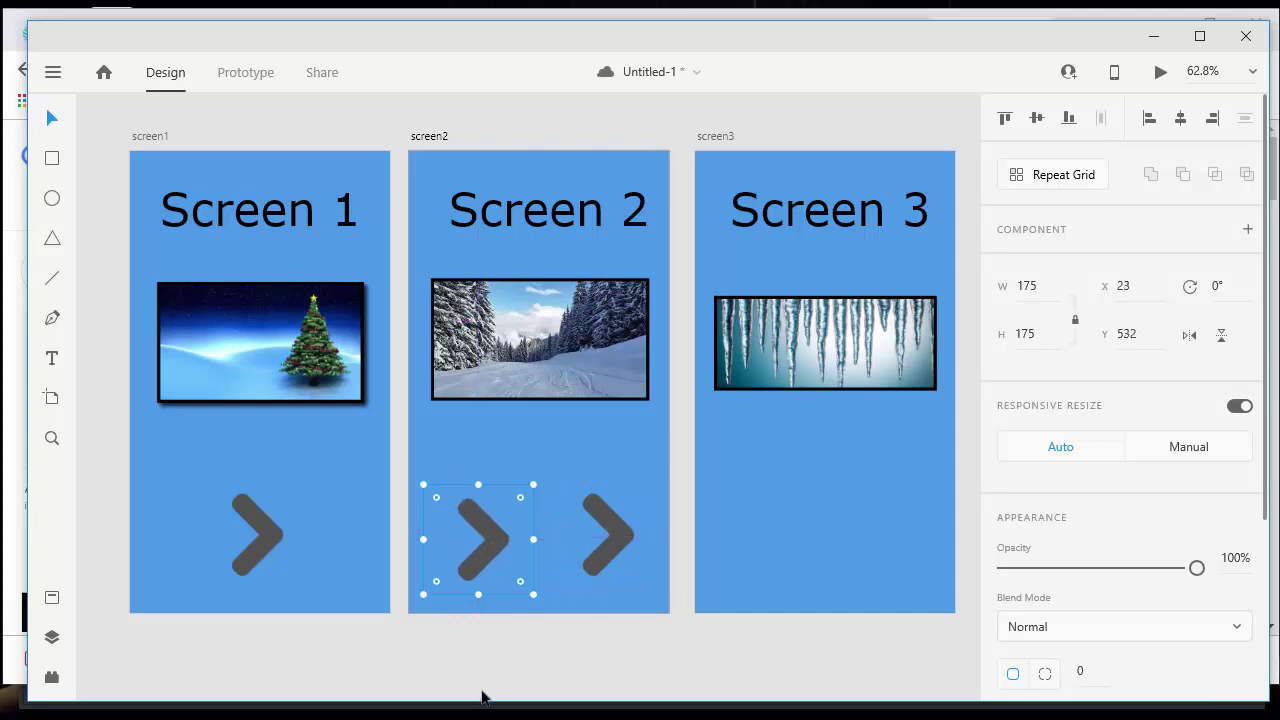
Step: Duplicate the arrow onto screen3 at about X 126, Y 532, and shift the screen1 arrow to about X 120, Y 529
key(alt)
drag(497, 540, 849, 538)
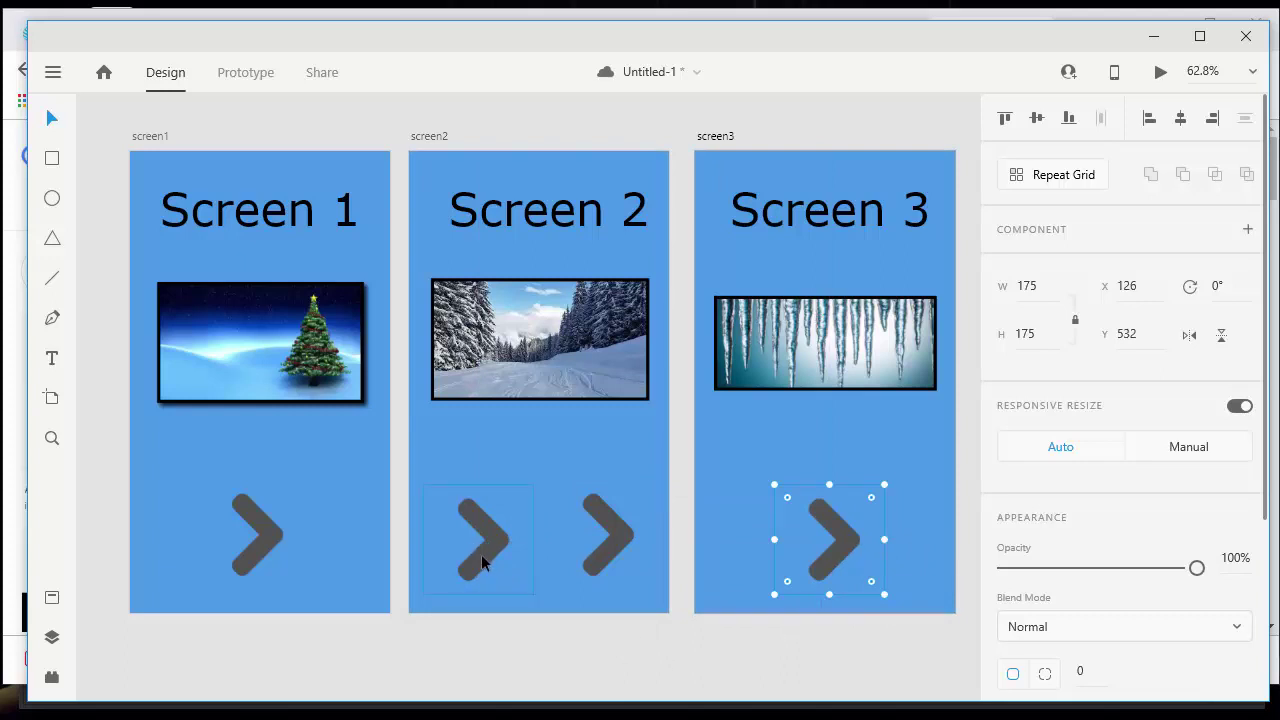
drag(272, 527, 273, 544)
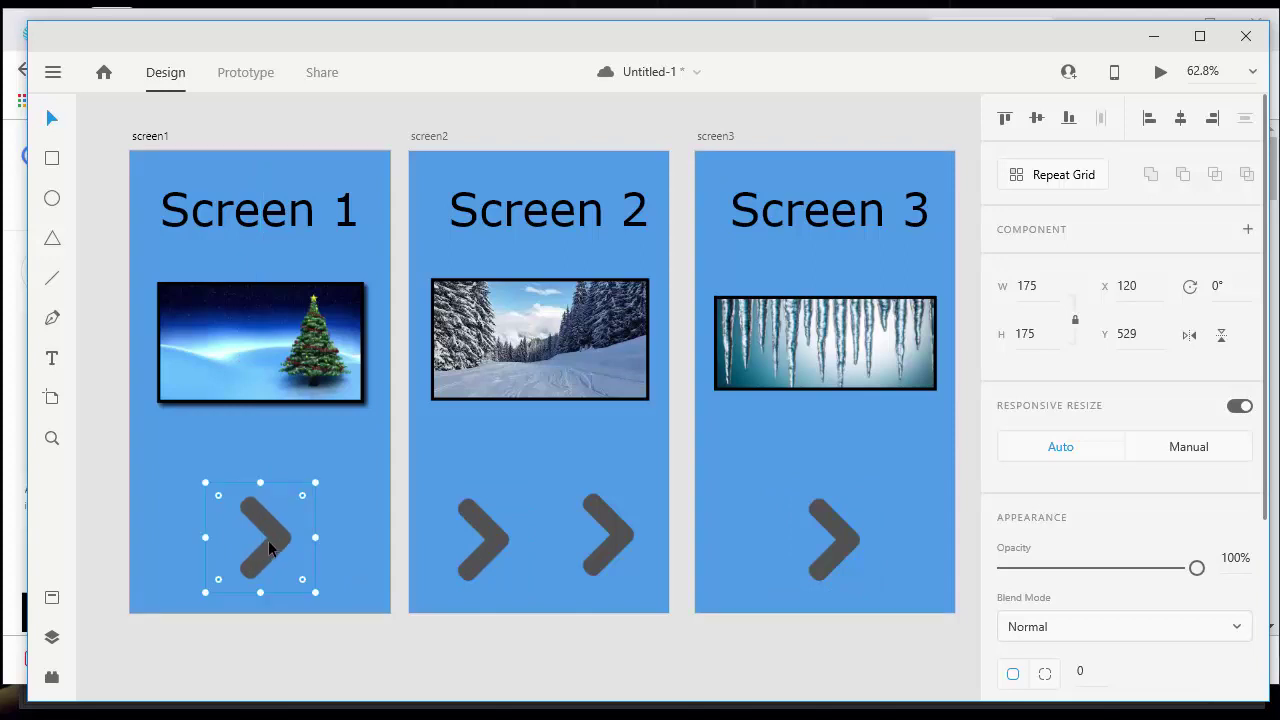
Step: Rotate the left arrow on screen2 to -180° so it points left
click(492, 541)
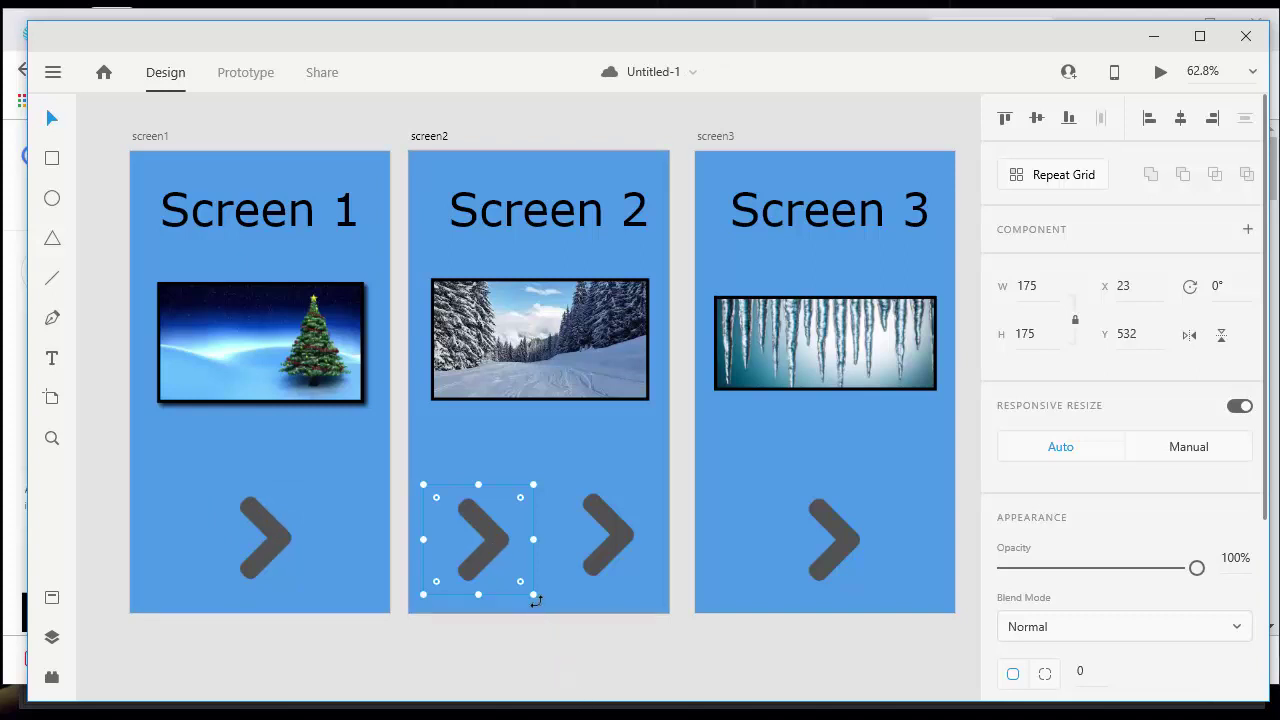
drag(536, 600, 432, 487)
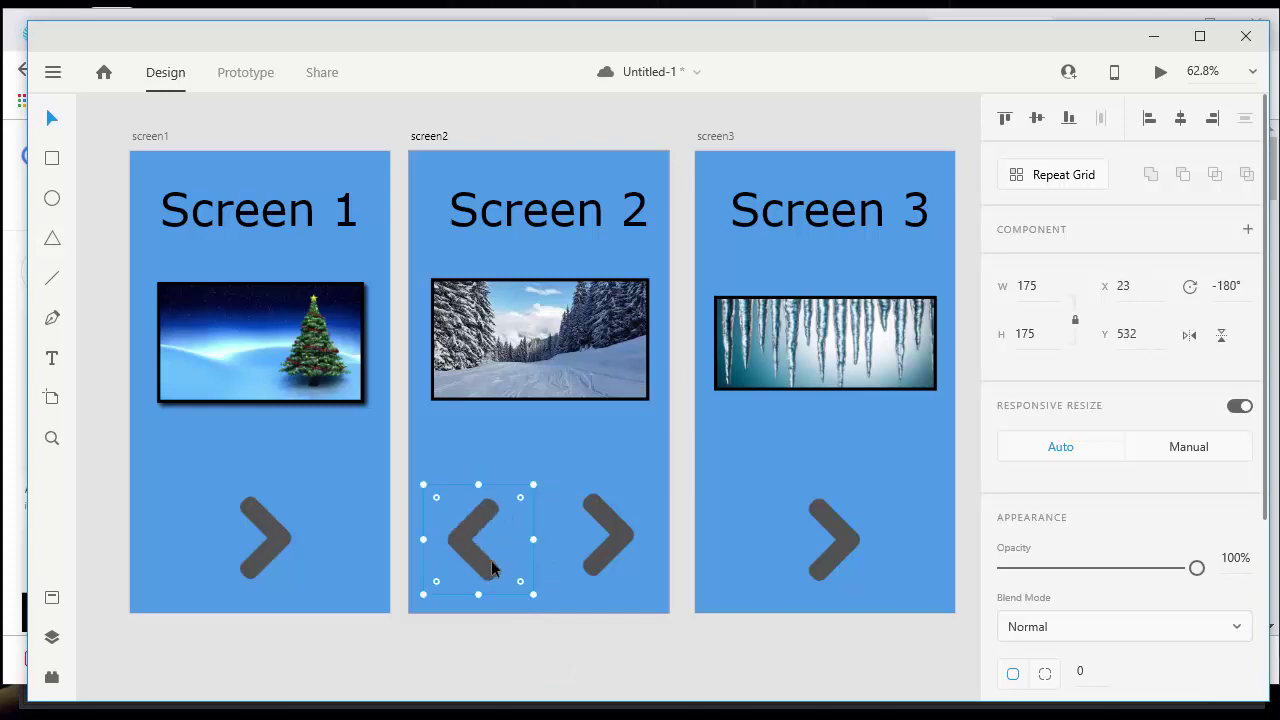
Step: Move the two screen2 arrows closer together, placing the right-pointing one at about X 207, Y 524
drag(491, 570, 503, 565)
drag(623, 551, 609, 560)
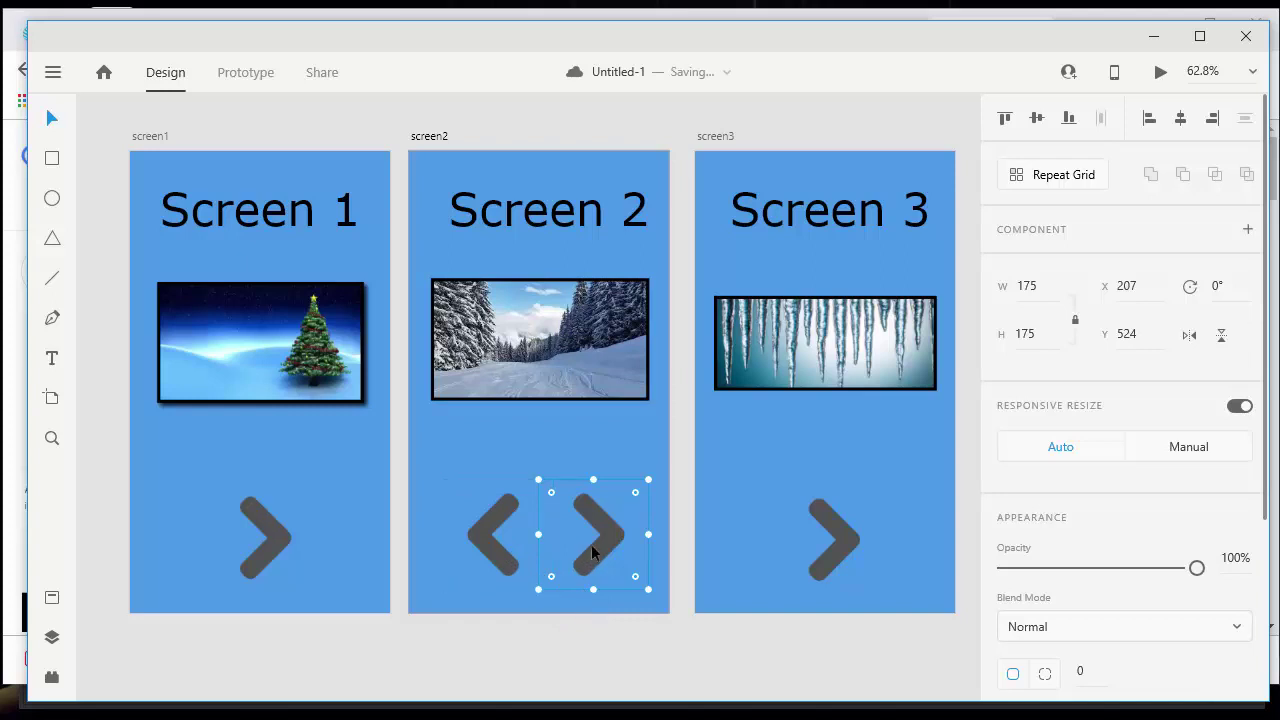
Step: Rotate the screen3 arrow to -180° so it points left and place it at about X 128, Y 527
click(845, 541)
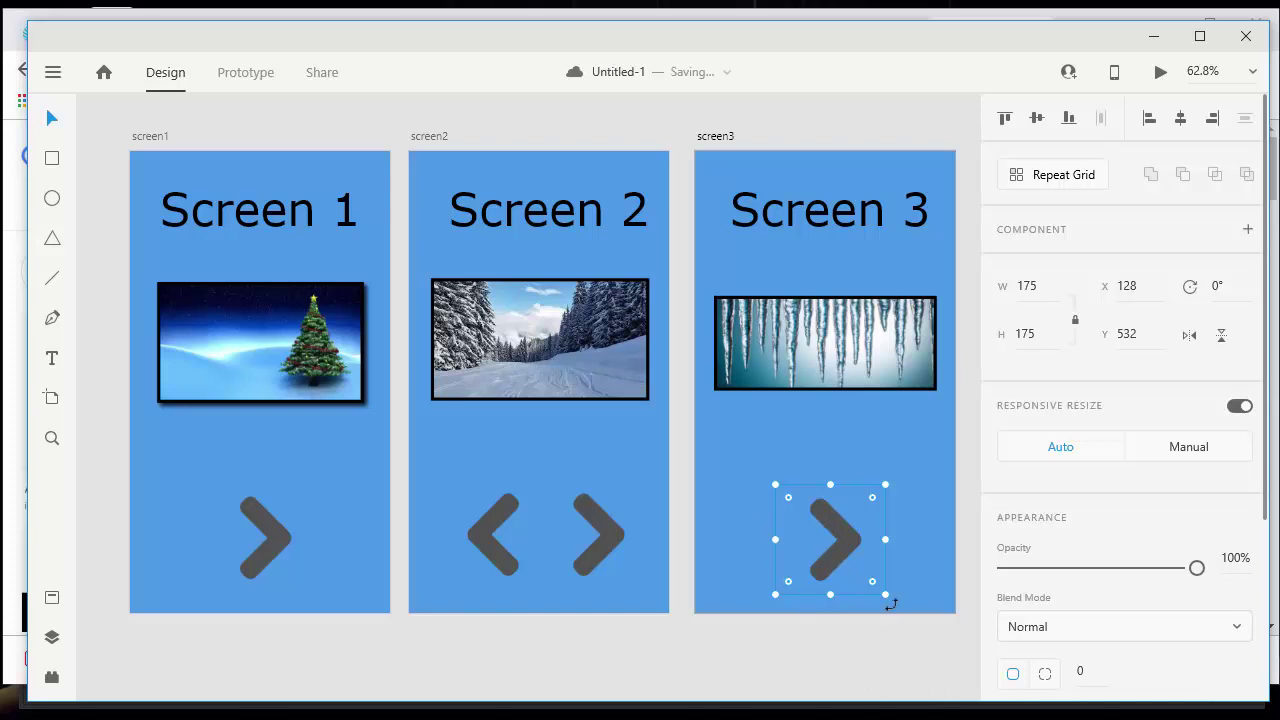
drag(886, 600, 791, 499)
mouse_move(819, 540)
mouse_down()
mouse_move(808, 540)
mouse_move(819, 535)
mouse_up()
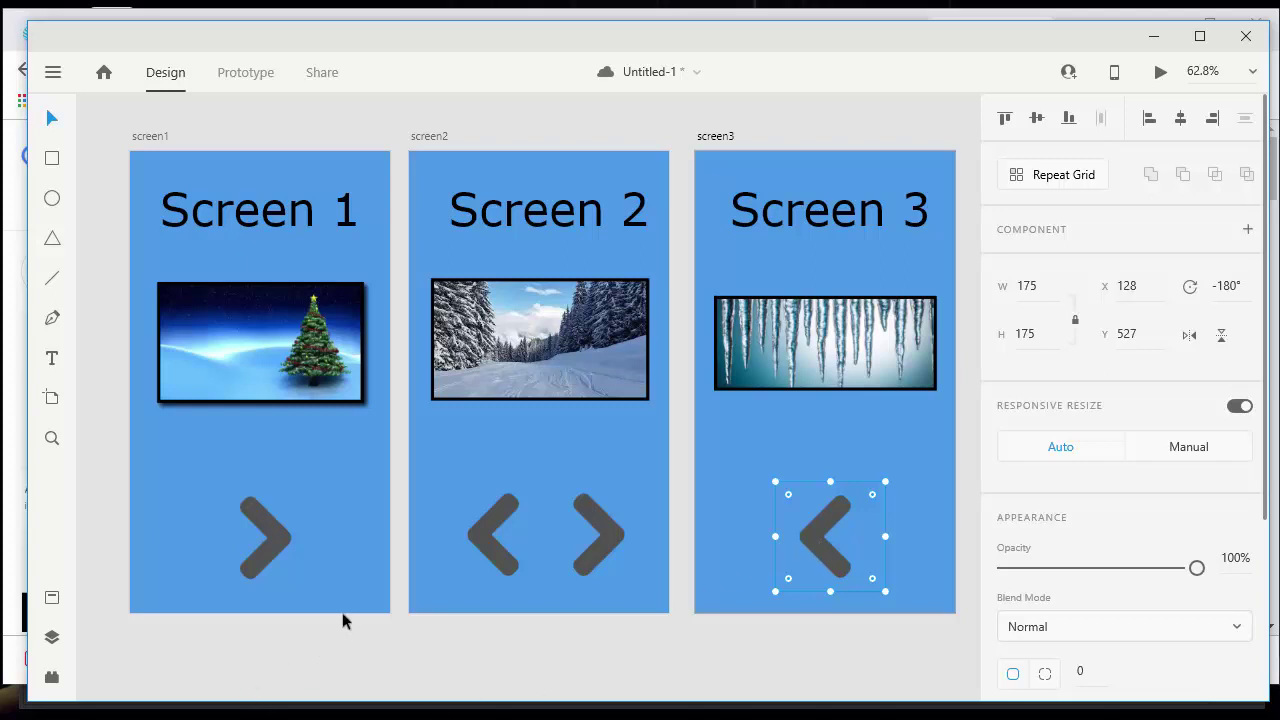
click(292, 224)
click(545, 230)
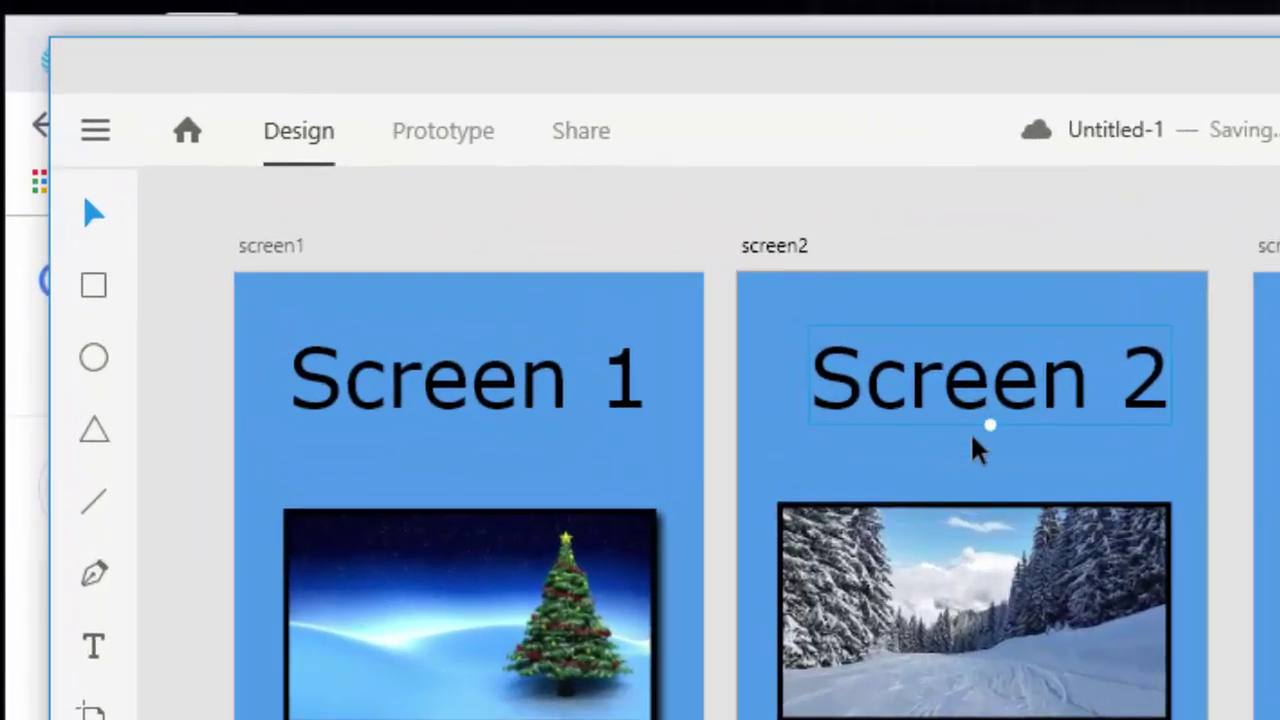
click(517, 689)
click(1006, 651)
key(Escape)
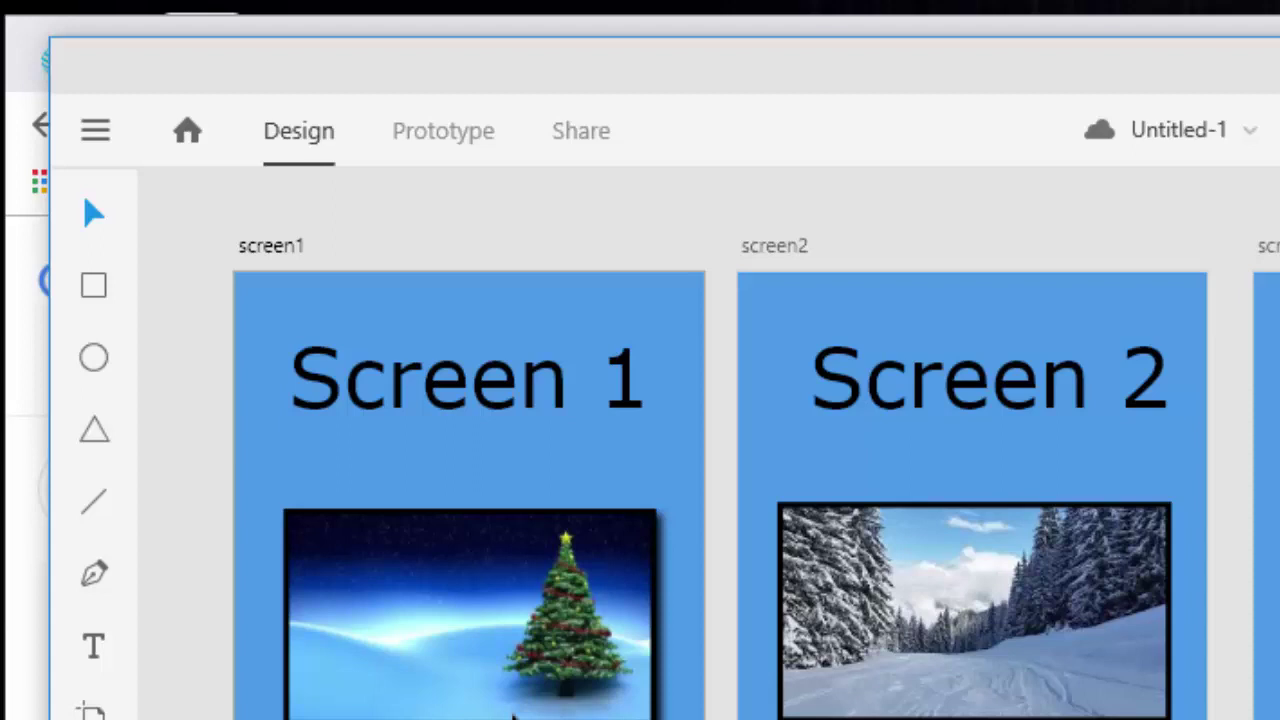
click(463, 142)
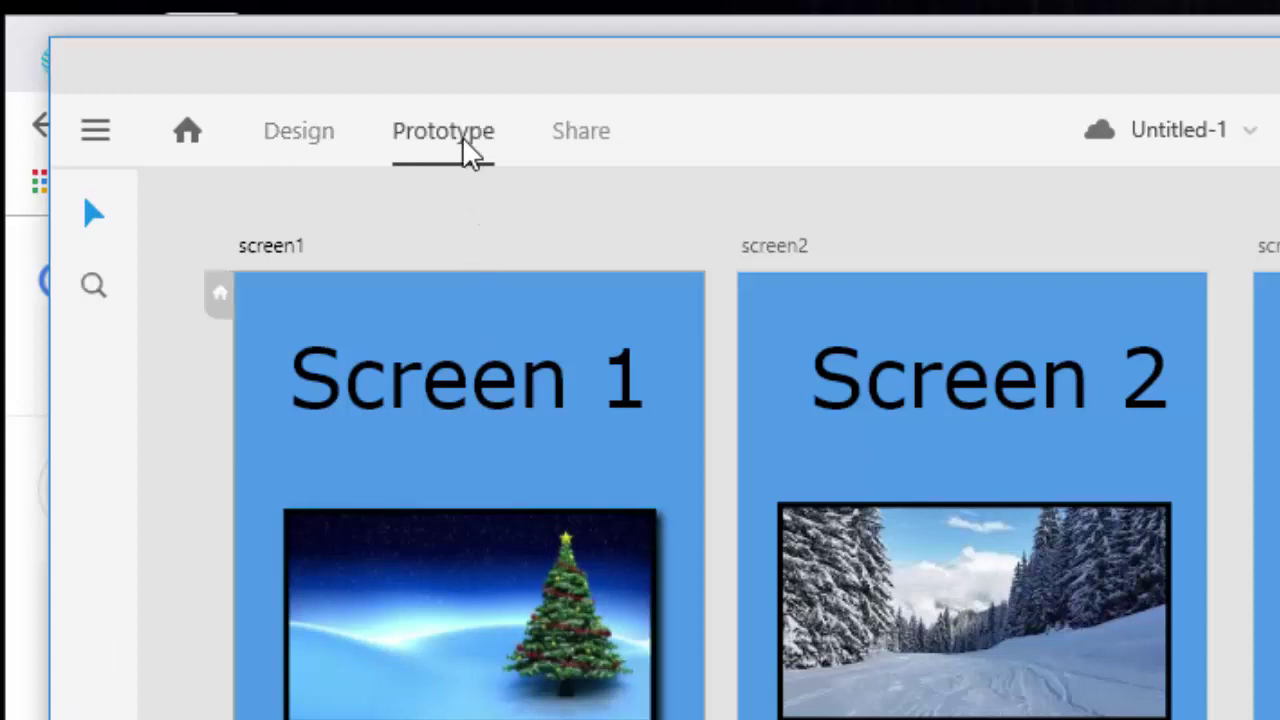
click(312, 143)
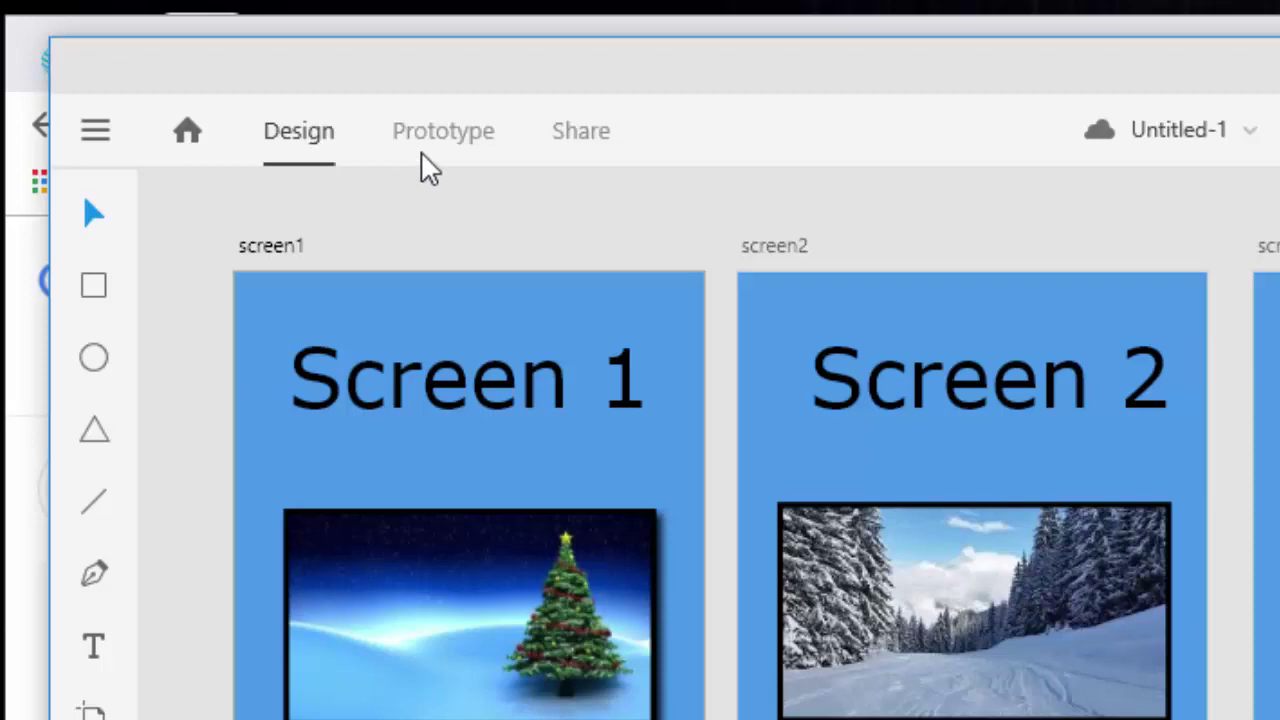
Step: Switch to Prototype mode and link the arrow on screen1 to the screen2 artboard
click(453, 143)
click(343, 677)
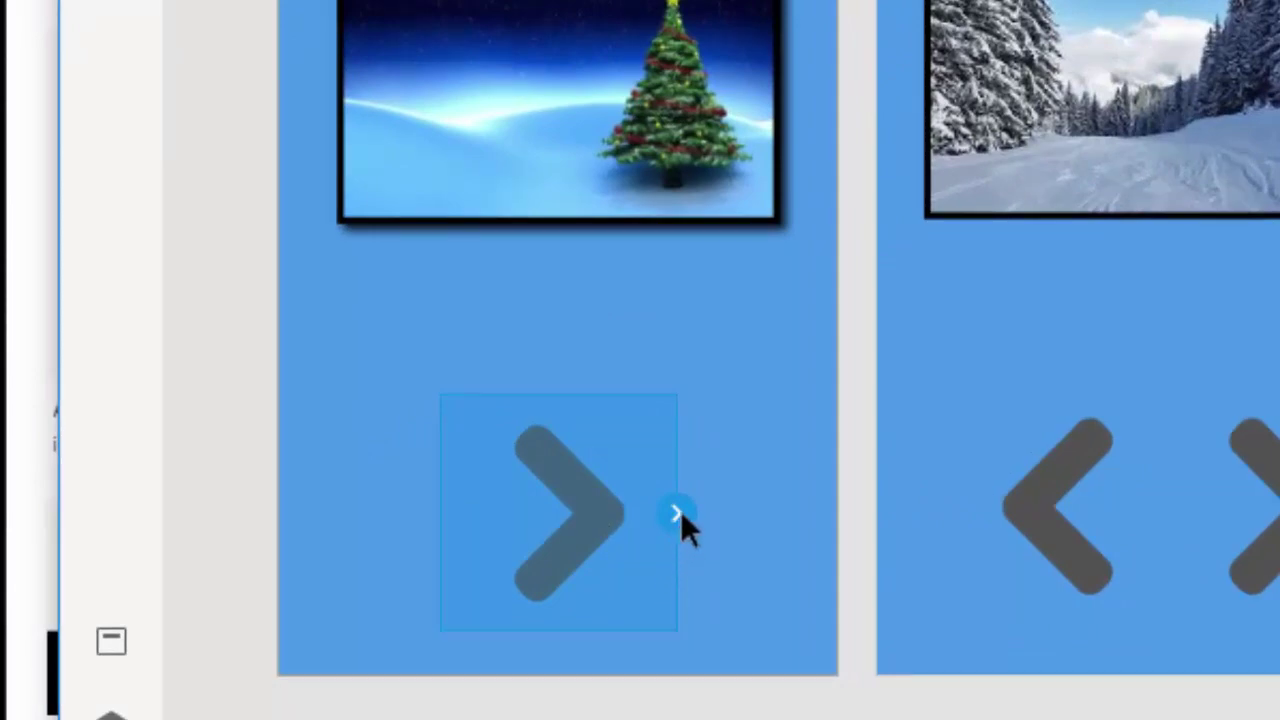
mouse_move(680, 514)
mouse_down()
mouse_move(763, 471)
mouse_move(962, 326)
mouse_move(987, 260)
mouse_up()
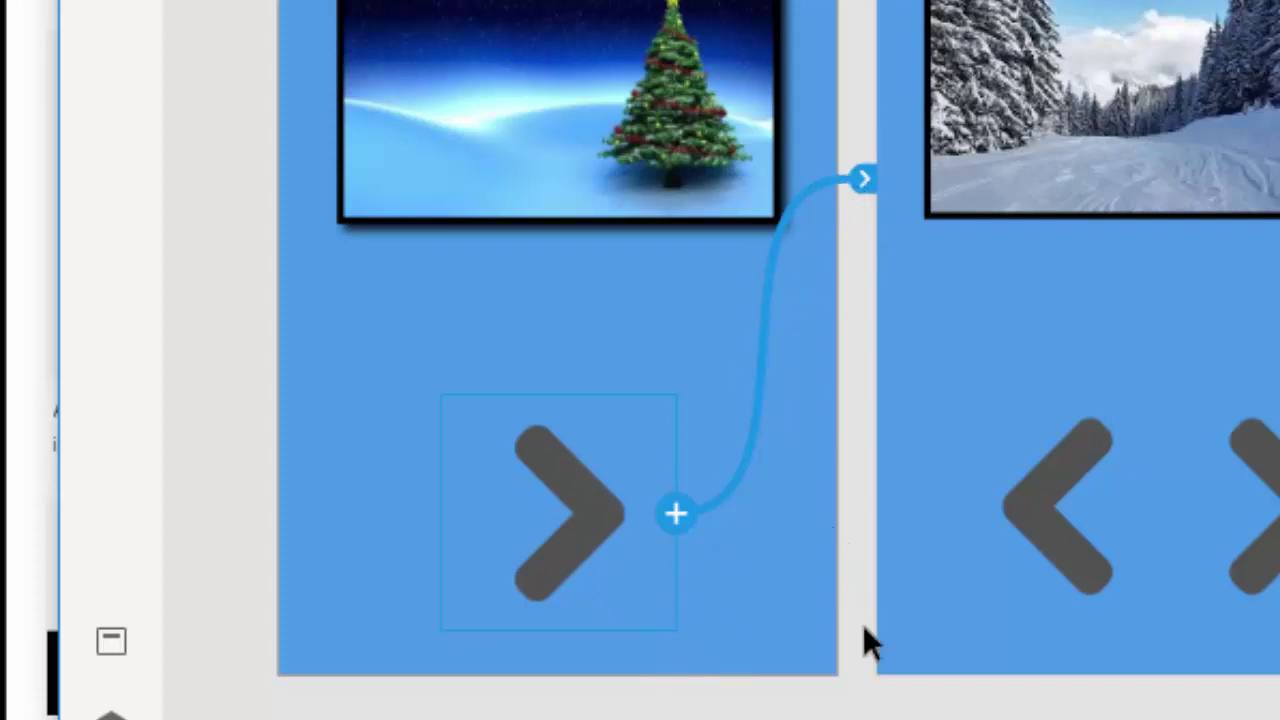
Step: Link the left-pointing arrow on screen2 back to the screen1 artboard
click(1047, 503)
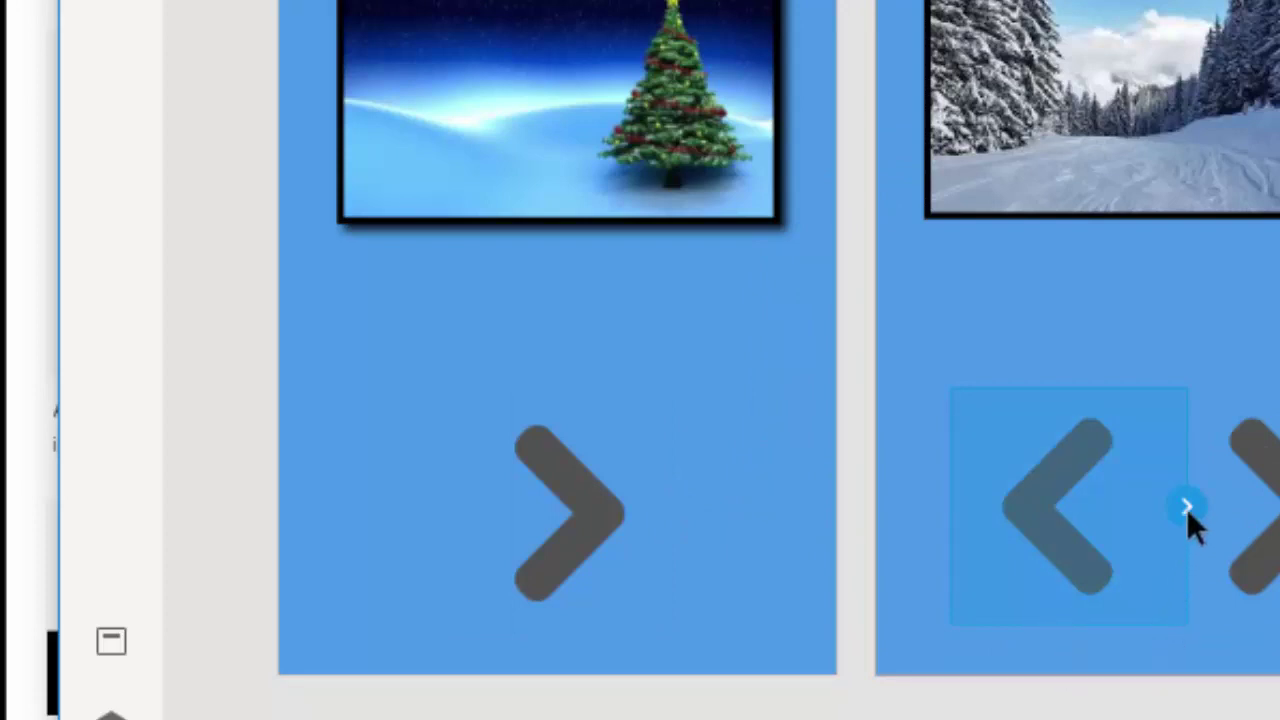
drag(1186, 506, 755, 304)
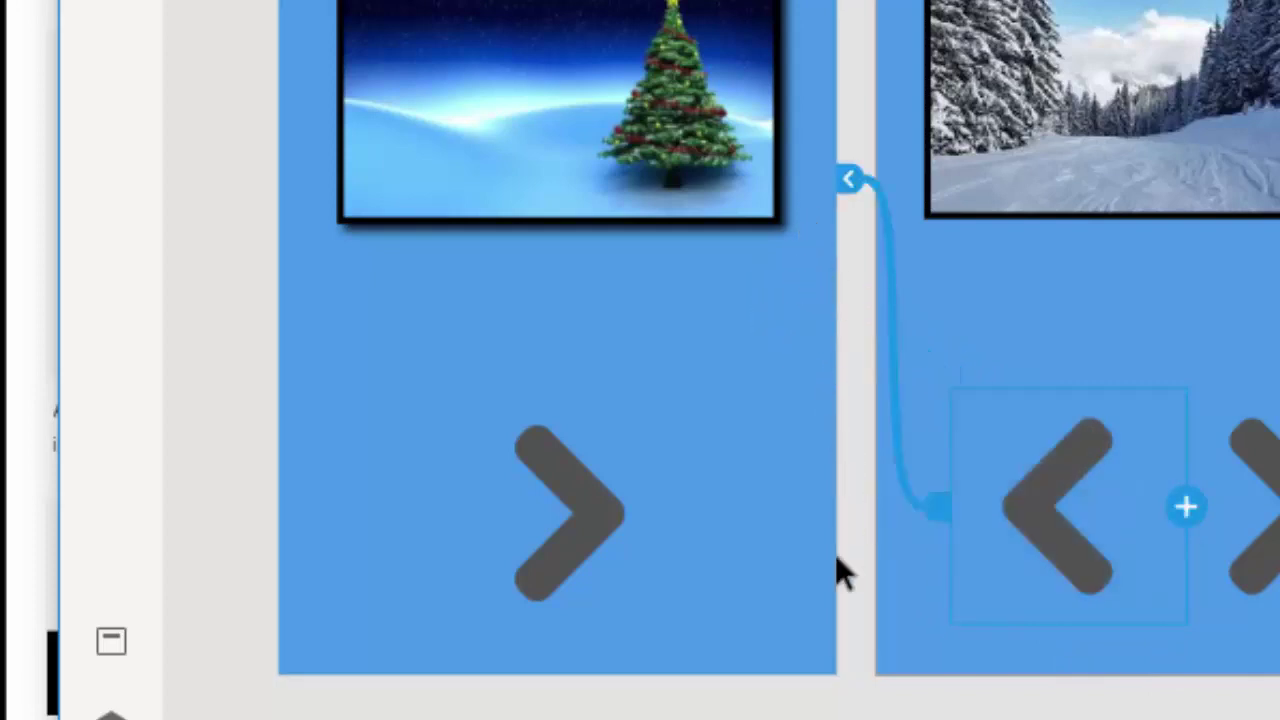
click(729, 642)
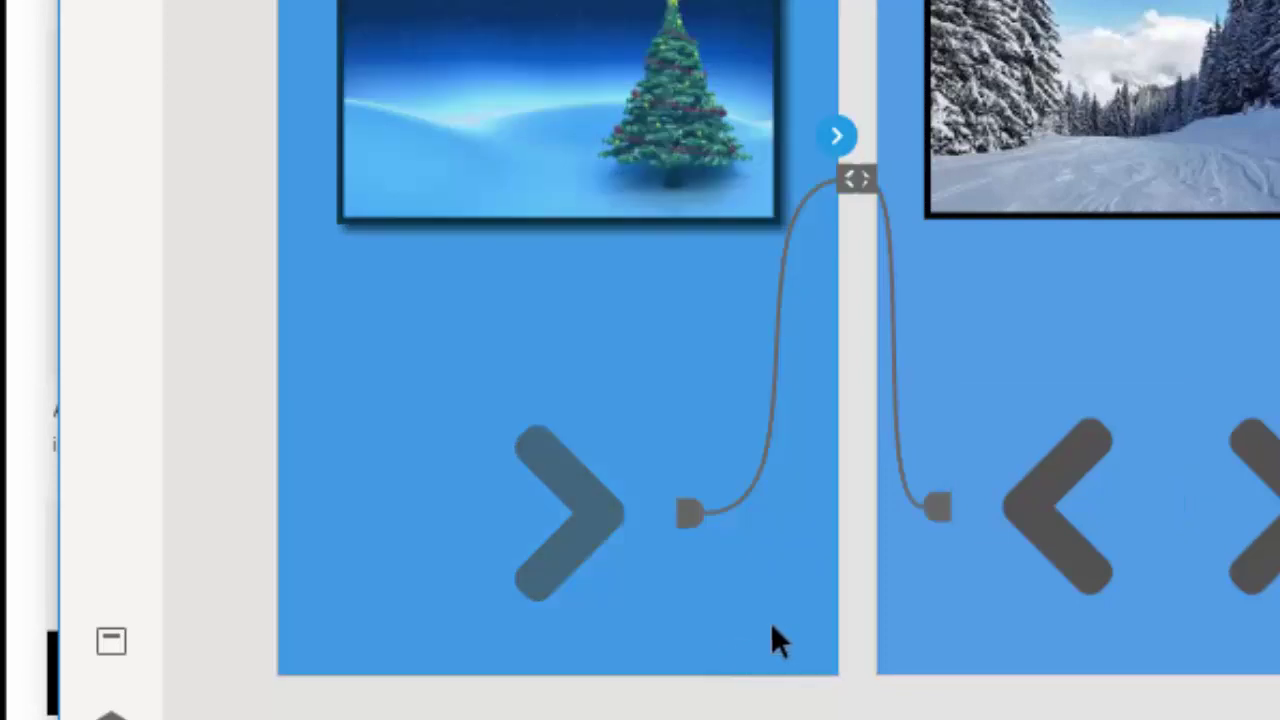
Step: Link the right-pointing arrow on screen2 to screen3, and the arrow on screen3 back to screen2
click(1265, 545)
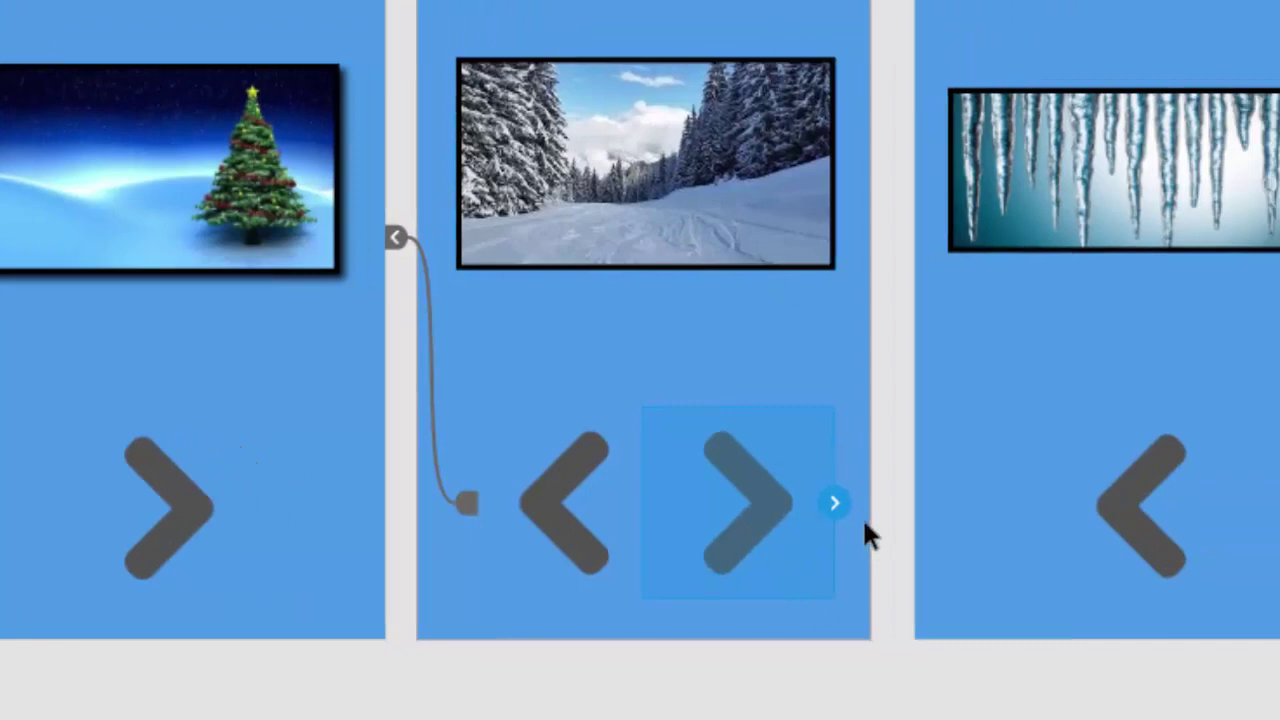
drag(914, 397, 947, 345)
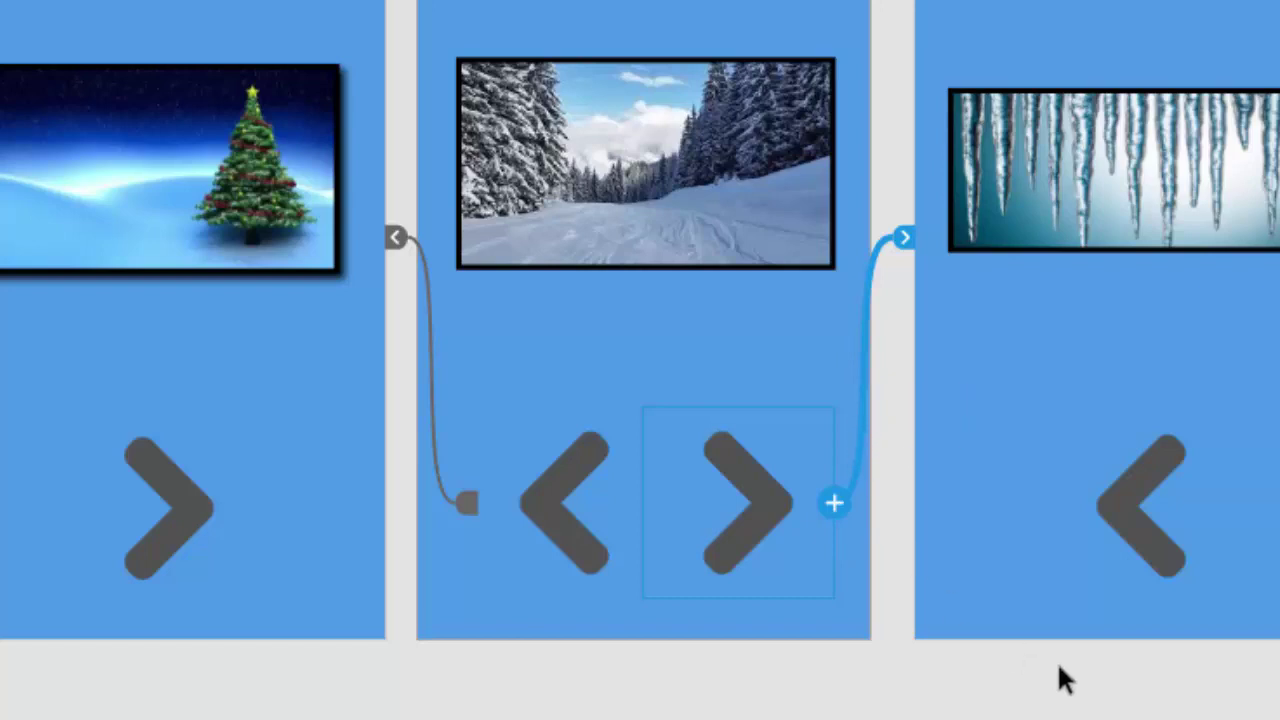
click(1130, 535)
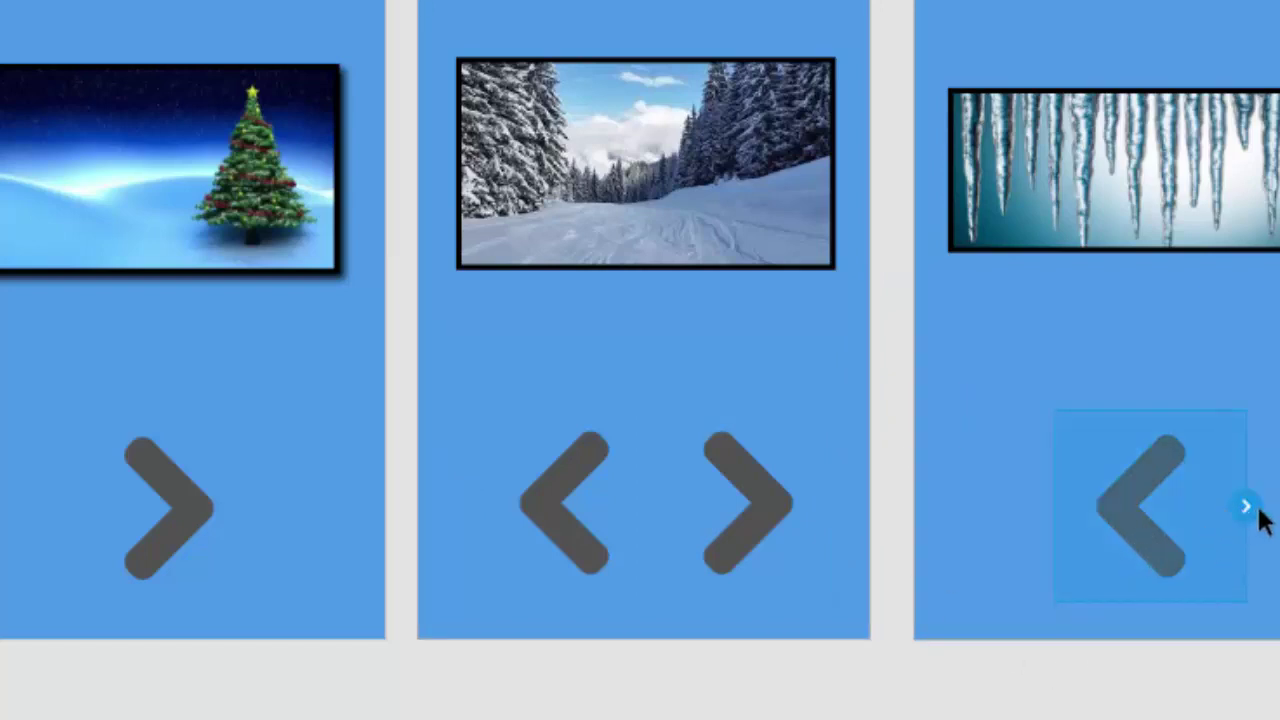
drag(1249, 510, 847, 361)
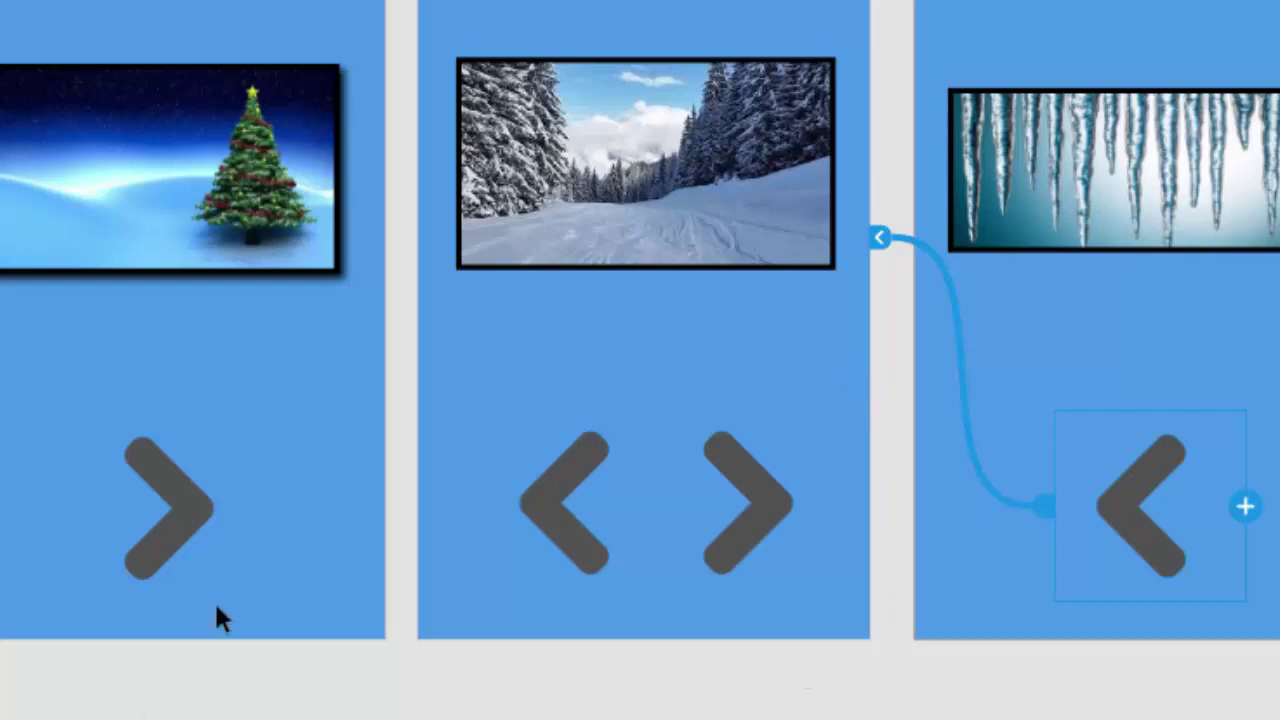
Step: Check the prototype link of each arrow on the three artboards, ending with the screen1 arrow selected
click(164, 481)
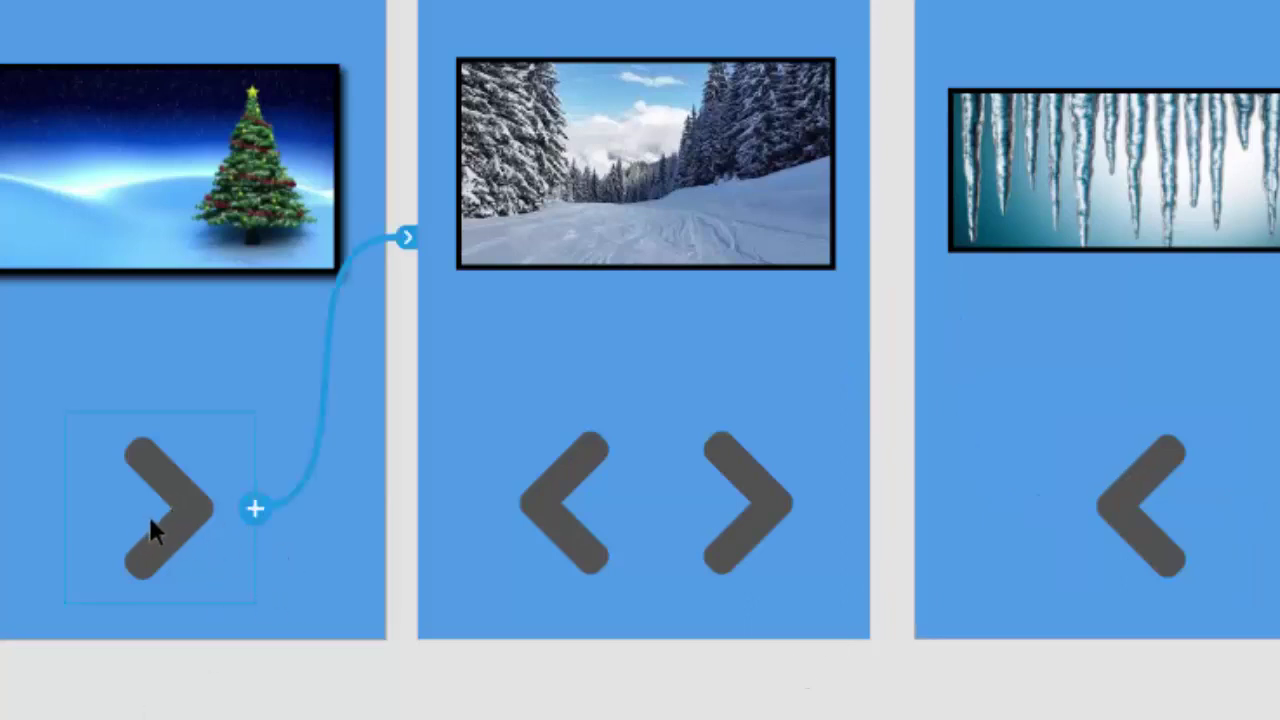
click(538, 500)
click(744, 522)
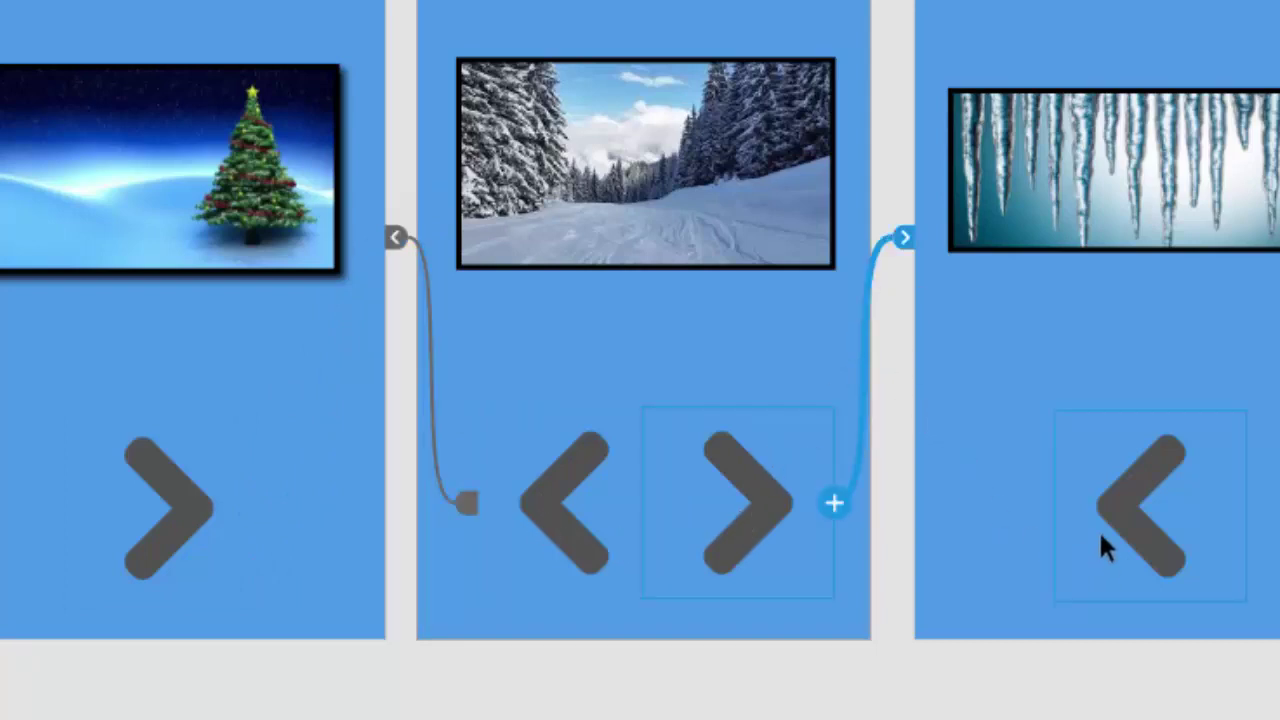
click(1134, 516)
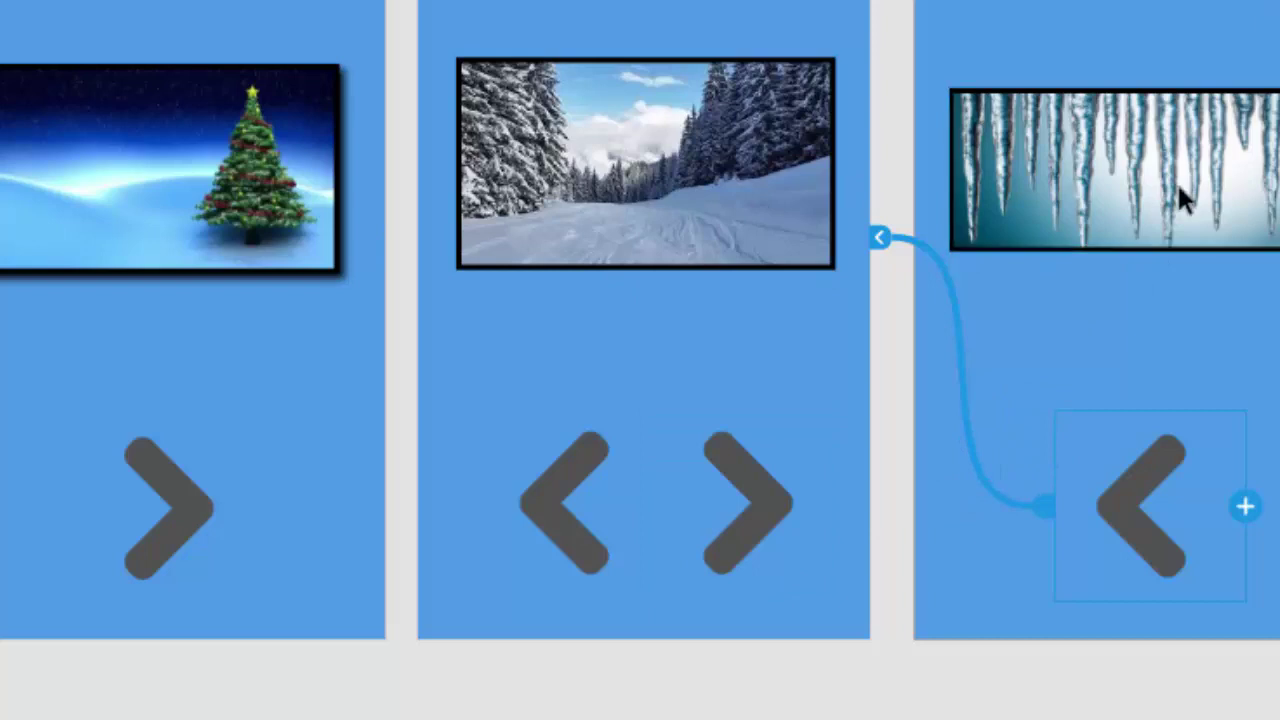
click(190, 507)
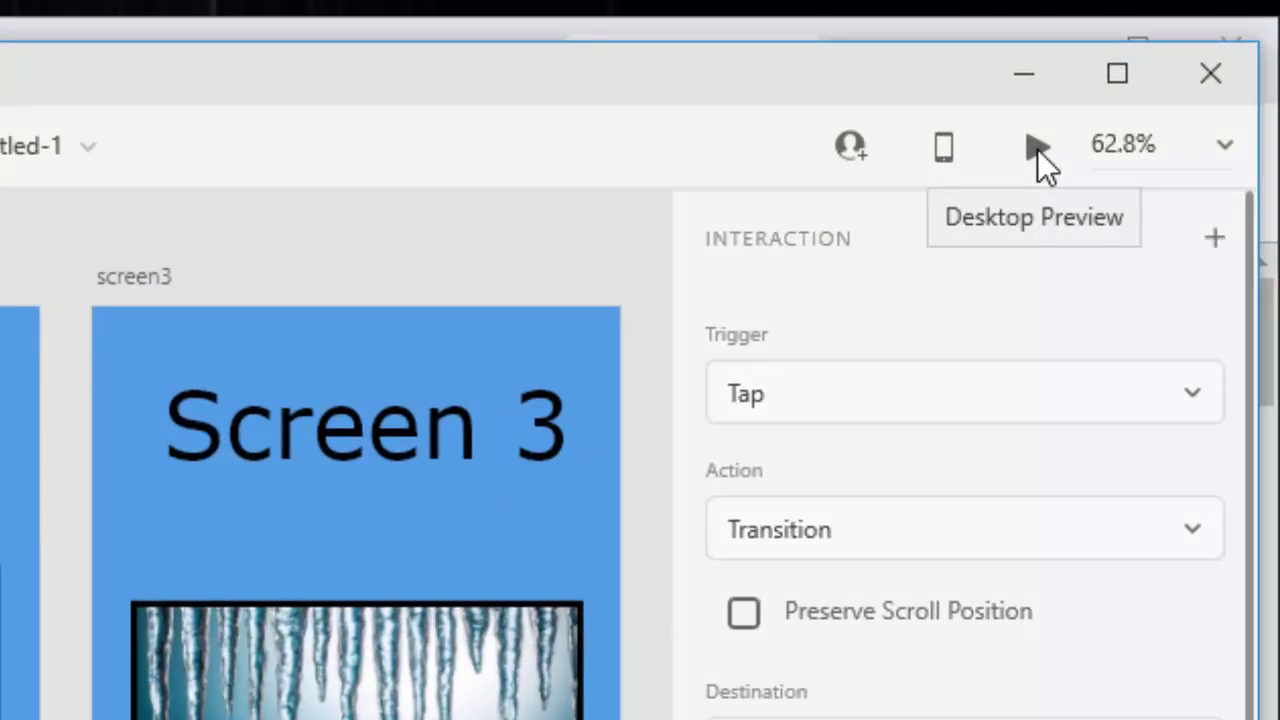
Step: Open the desktop preview and test the arrows from Screen 1 forward to Screen 3 and back to Screen 1
click(1037, 149)
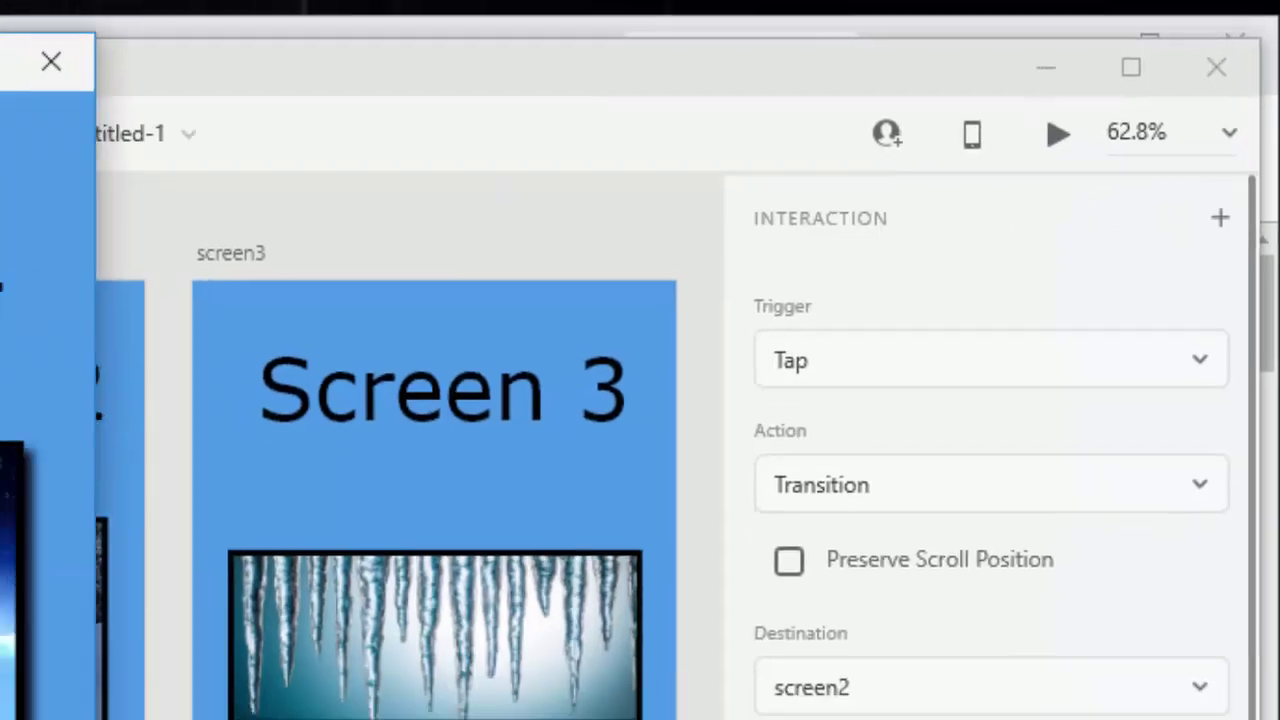
drag(40, 57, 633, 37)
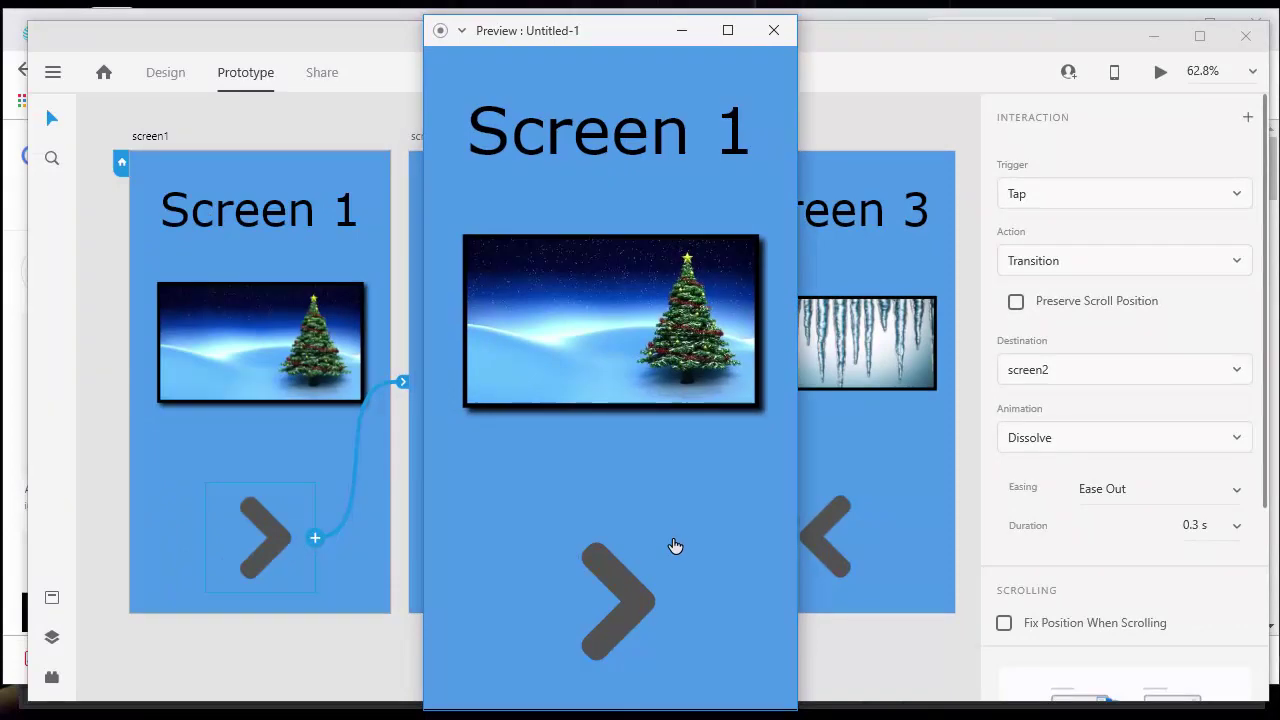
click(631, 603)
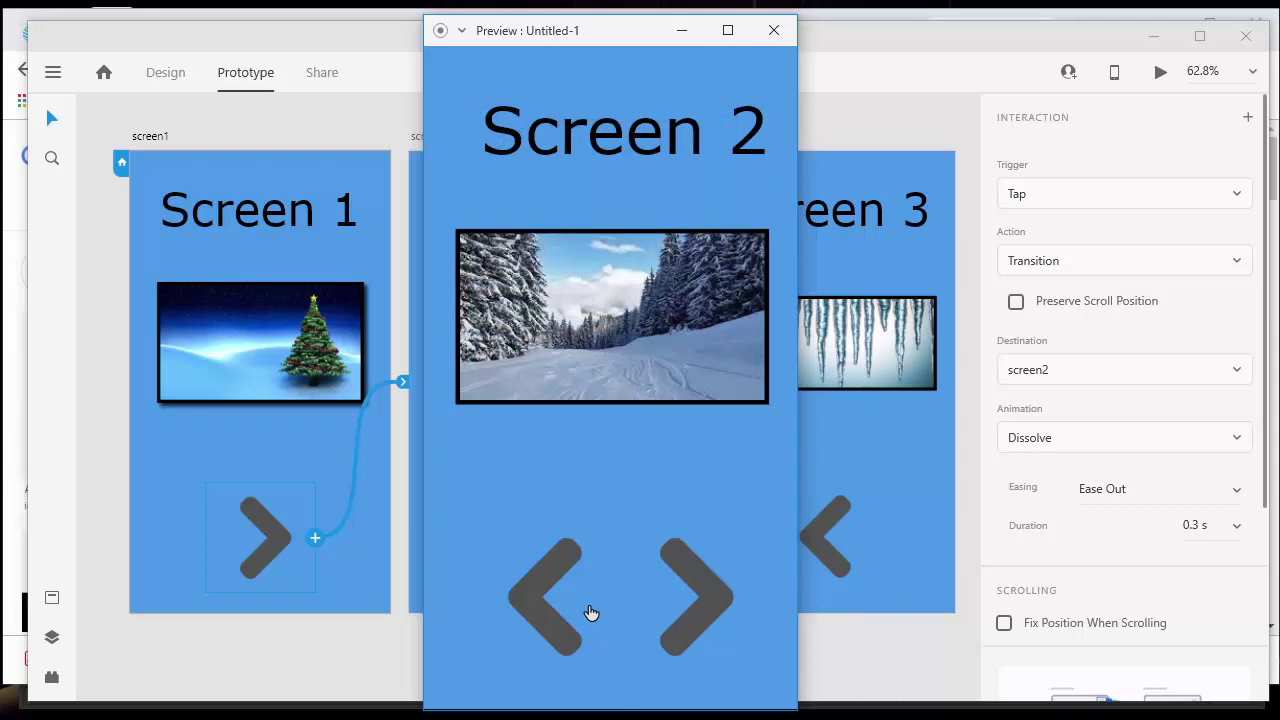
click(710, 605)
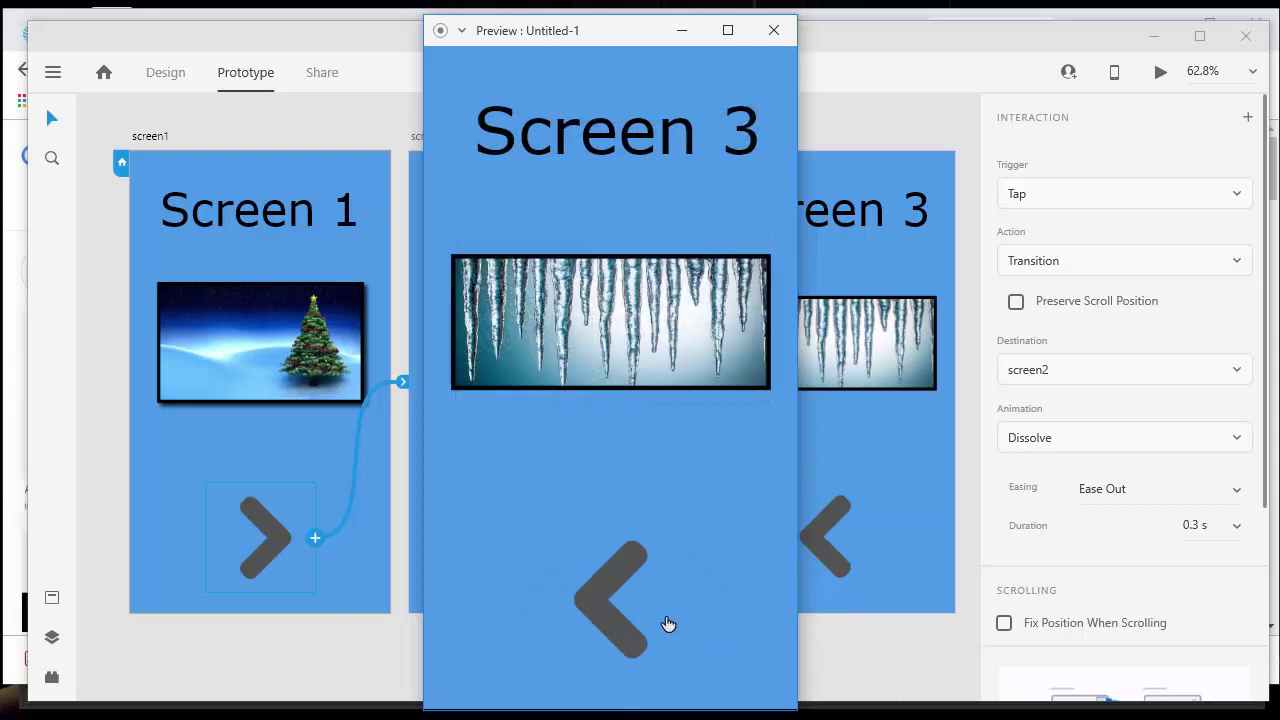
click(605, 604)
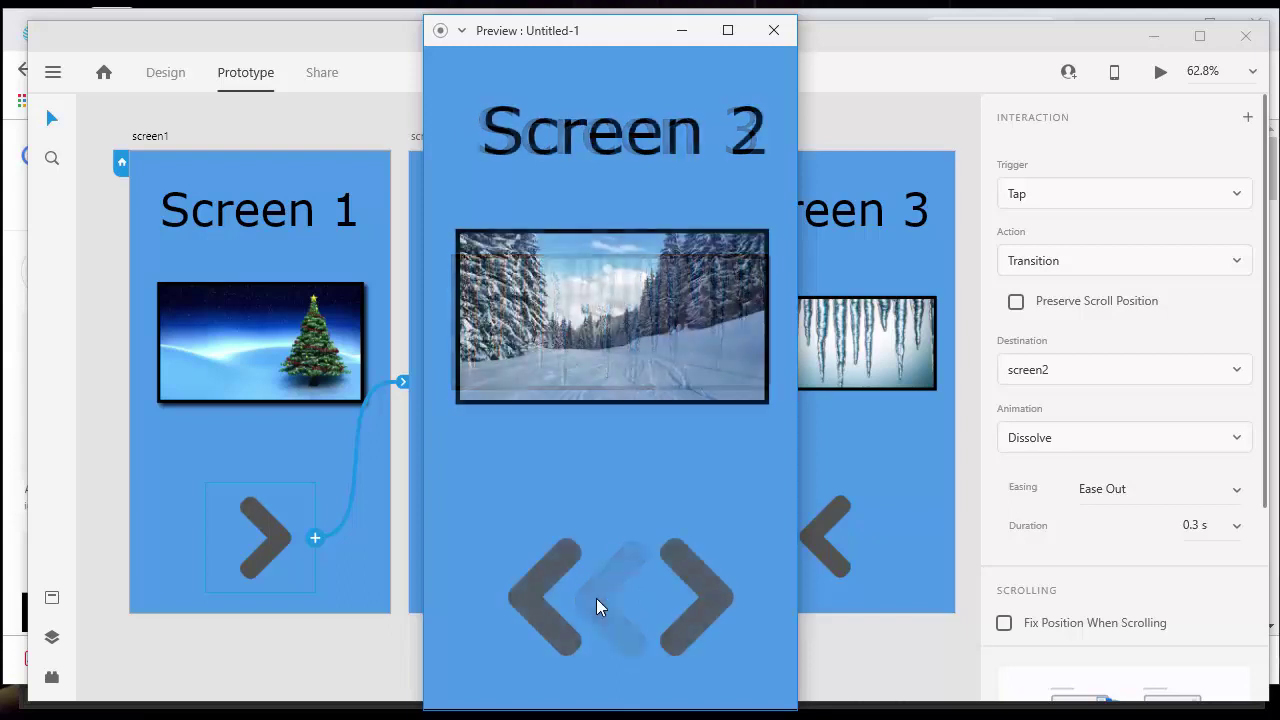
click(537, 610)
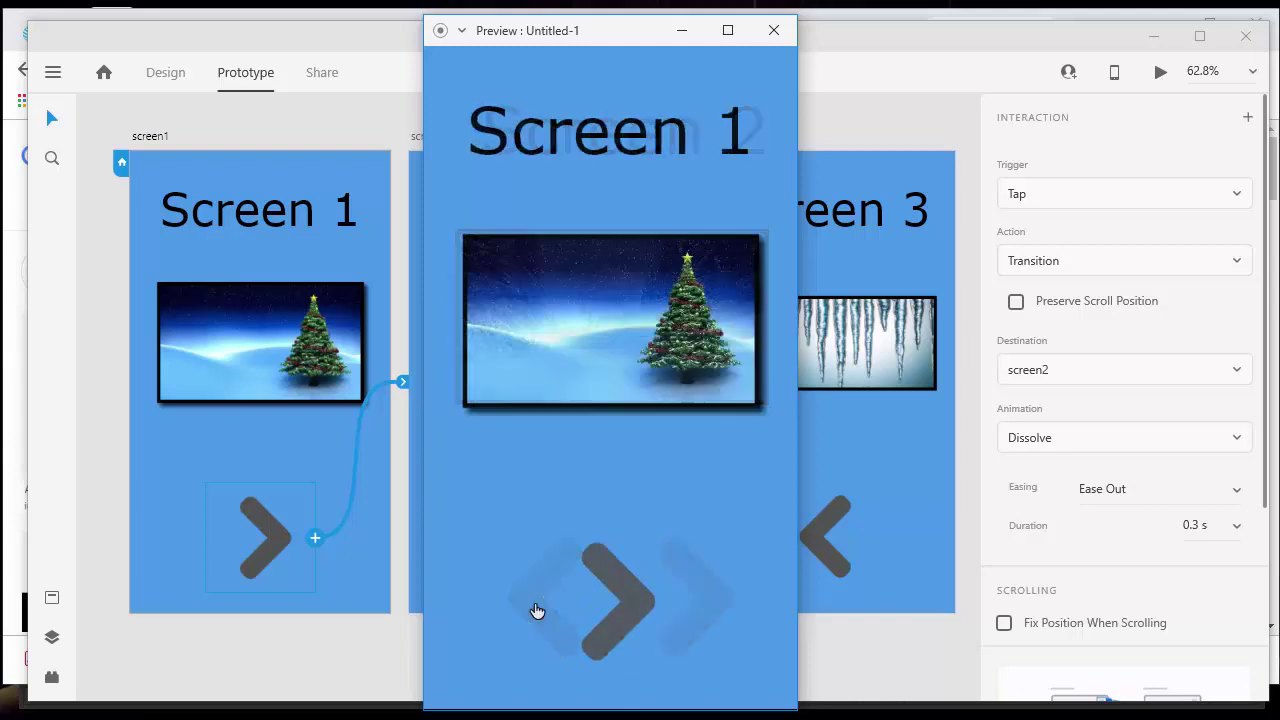
Step: Repeat the preview run three more times, following the arrows from Screen 1 to Screen 3 and back
click(632, 598)
click(712, 602)
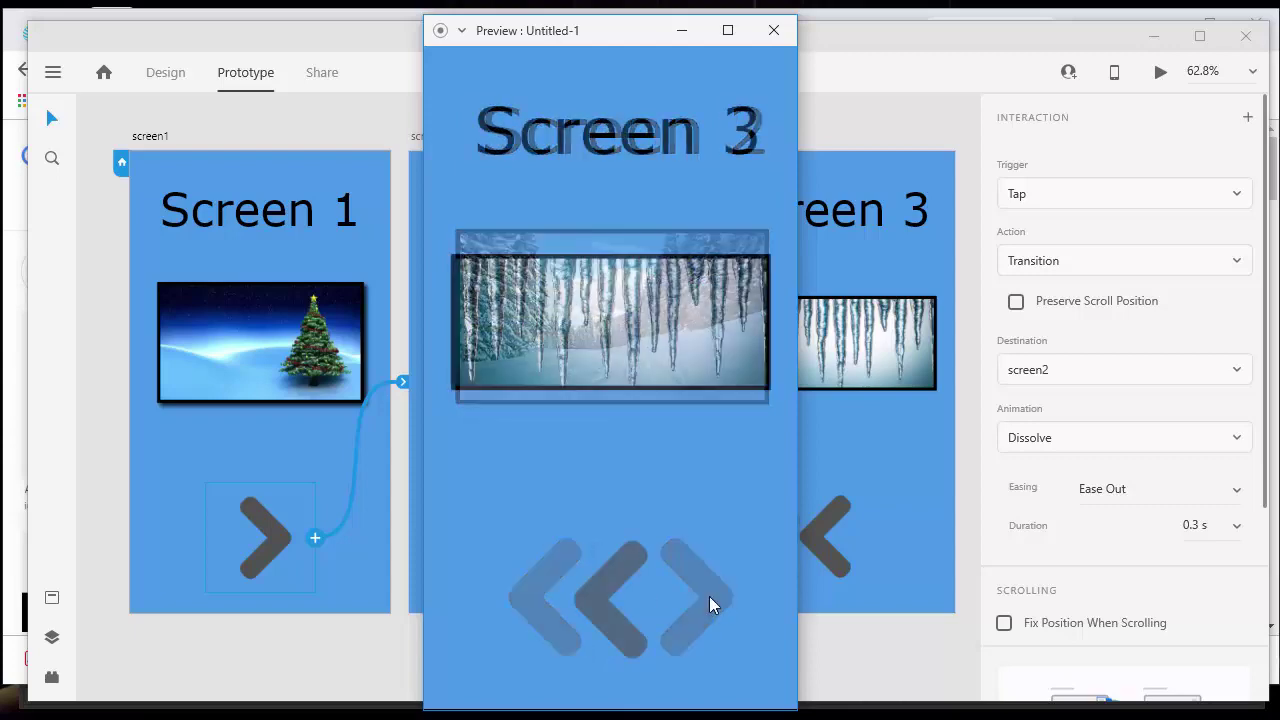
click(597, 600)
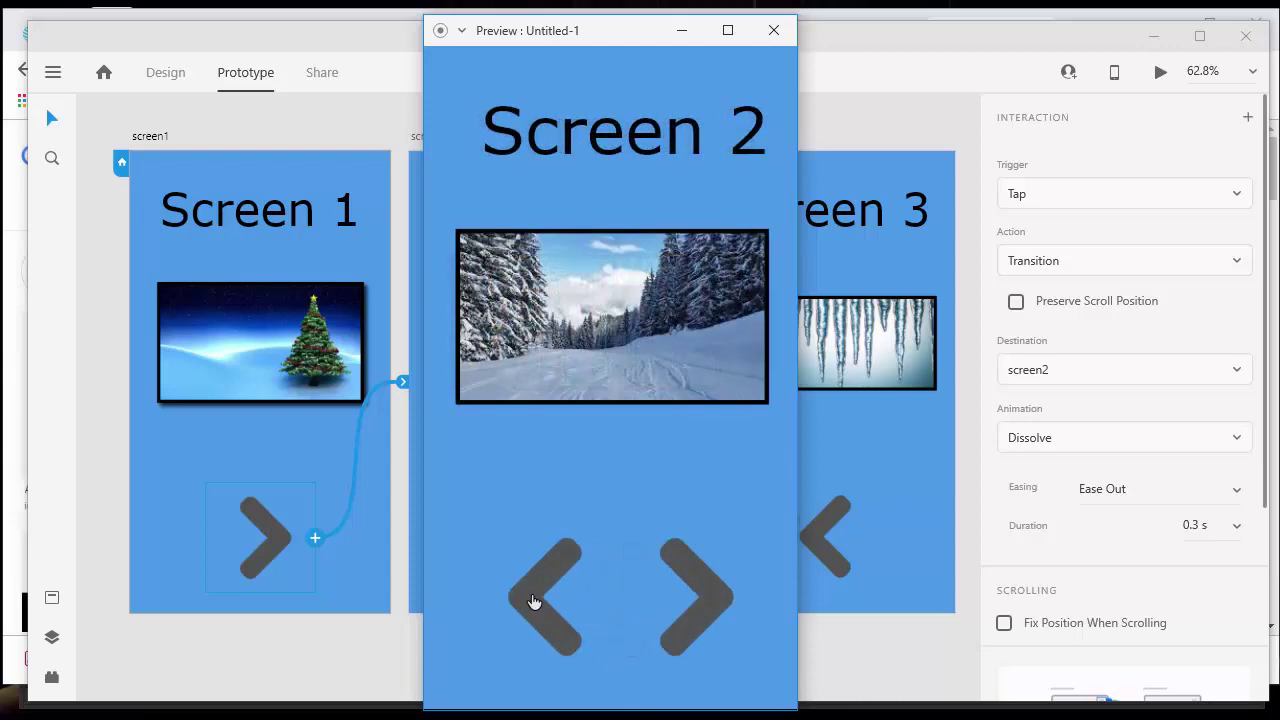
click(534, 601)
click(638, 596)
click(711, 596)
click(593, 608)
click(548, 602)
click(628, 603)
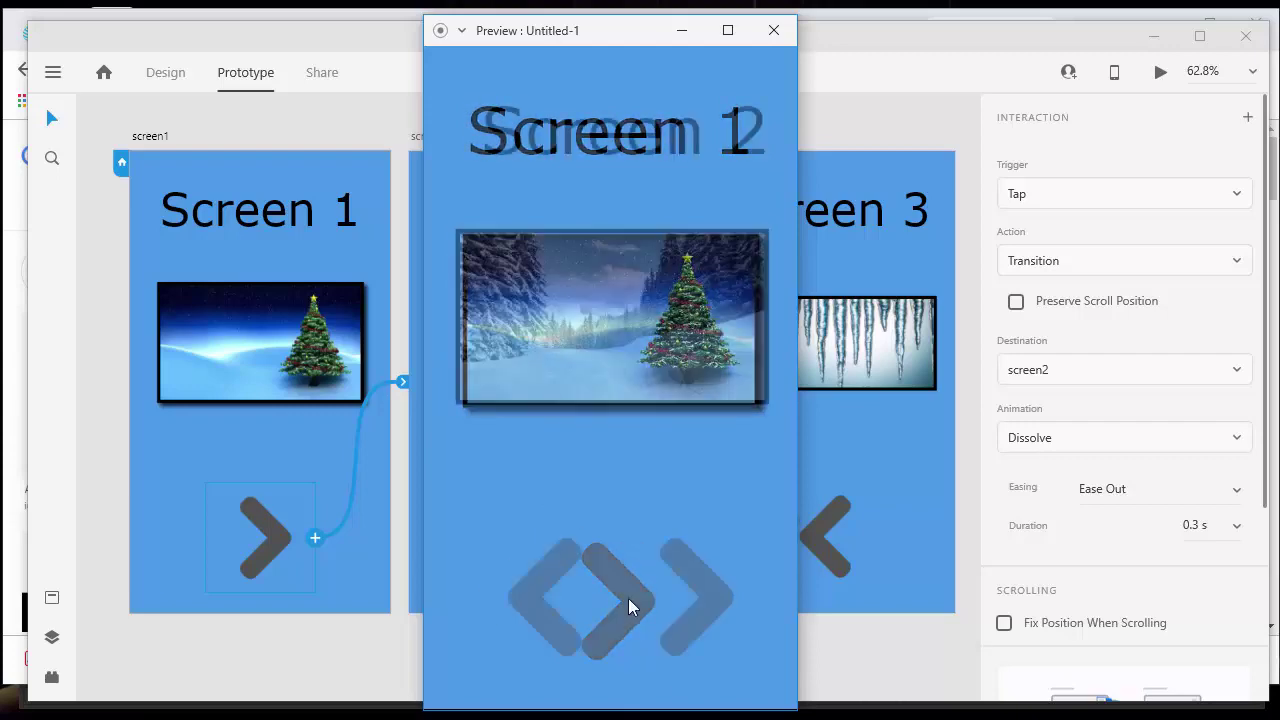
click(707, 592)
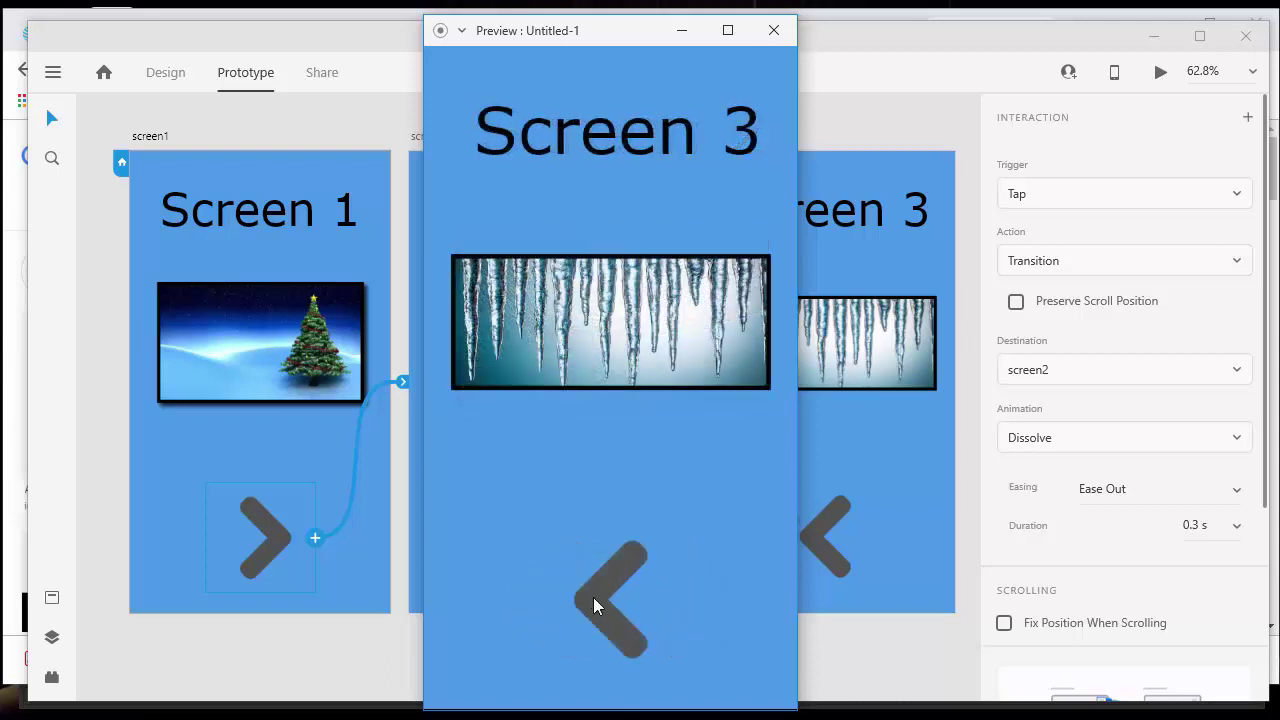
click(593, 604)
click(523, 597)
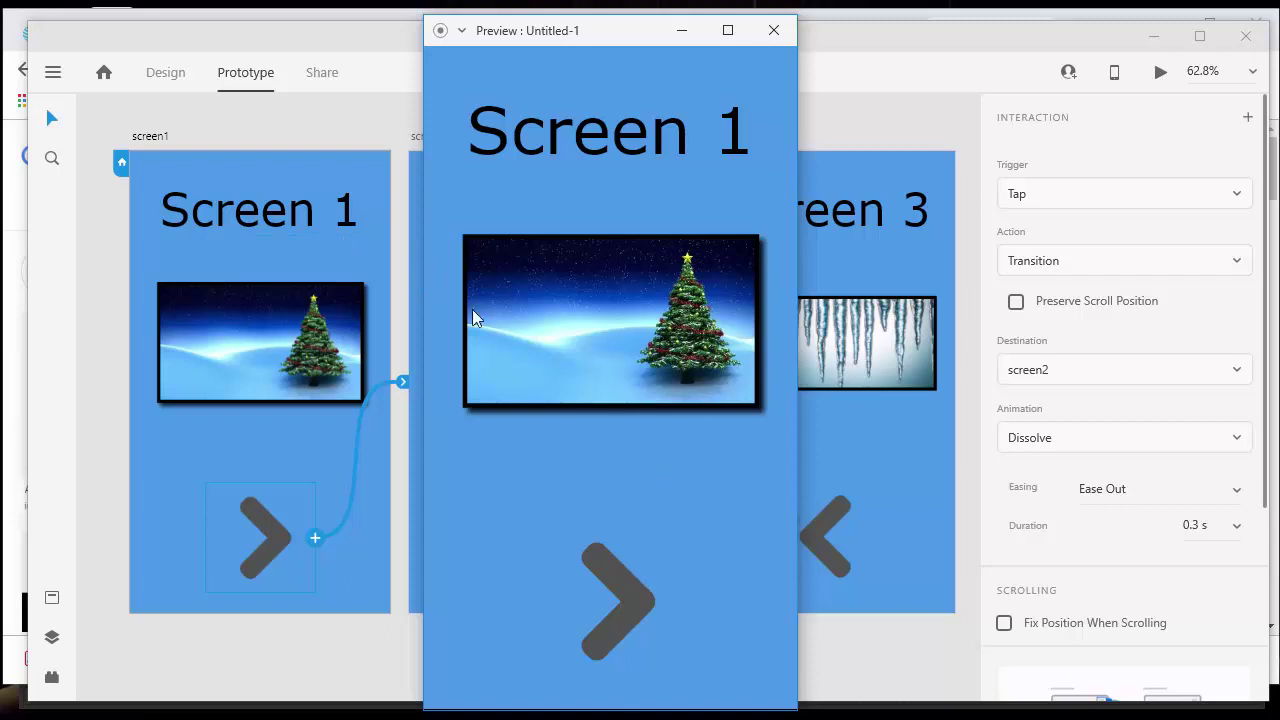
Step: Follow the preview arrows once more to Screen 3 and back to Screen 2, and close the preview
click(610, 588)
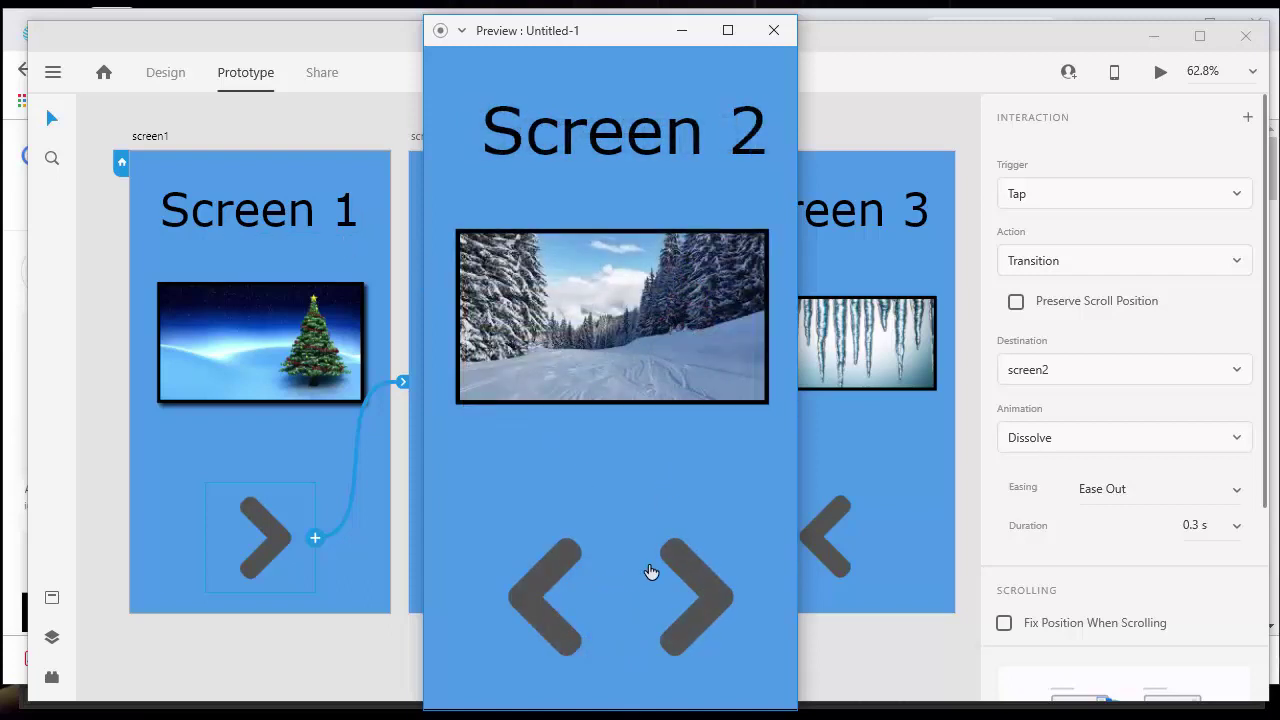
click(702, 588)
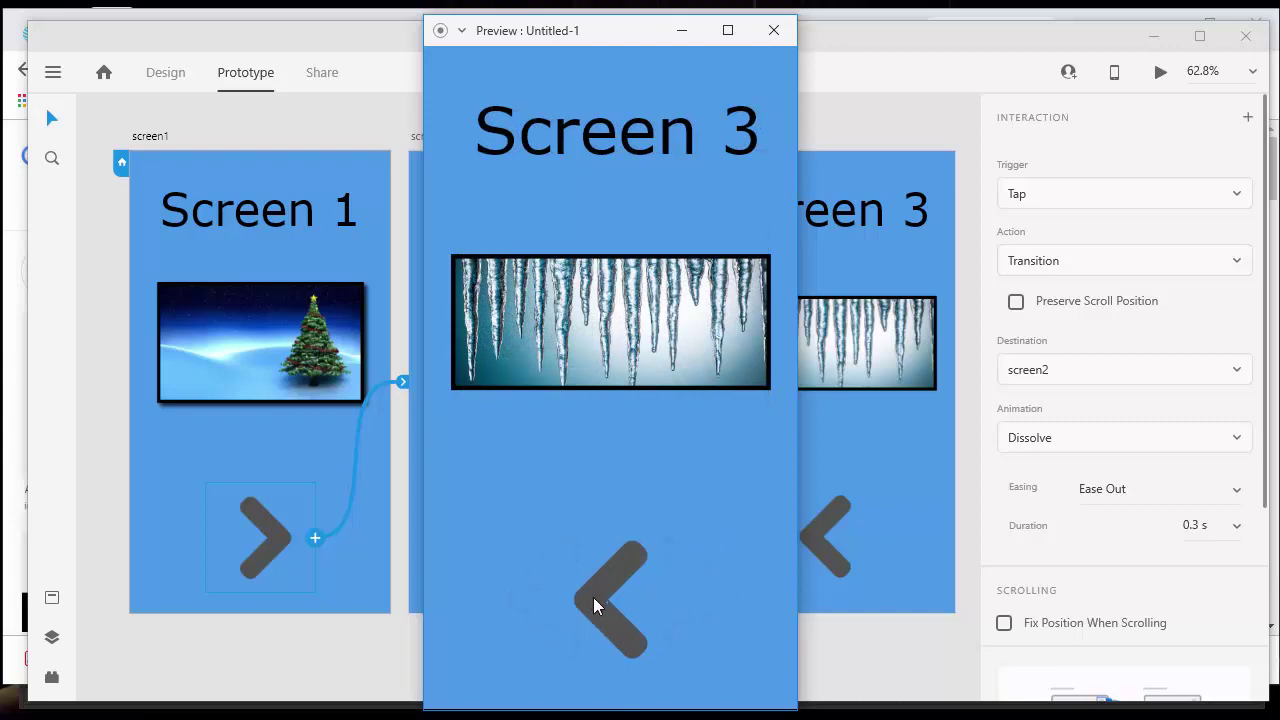
click(593, 605)
click(772, 31)
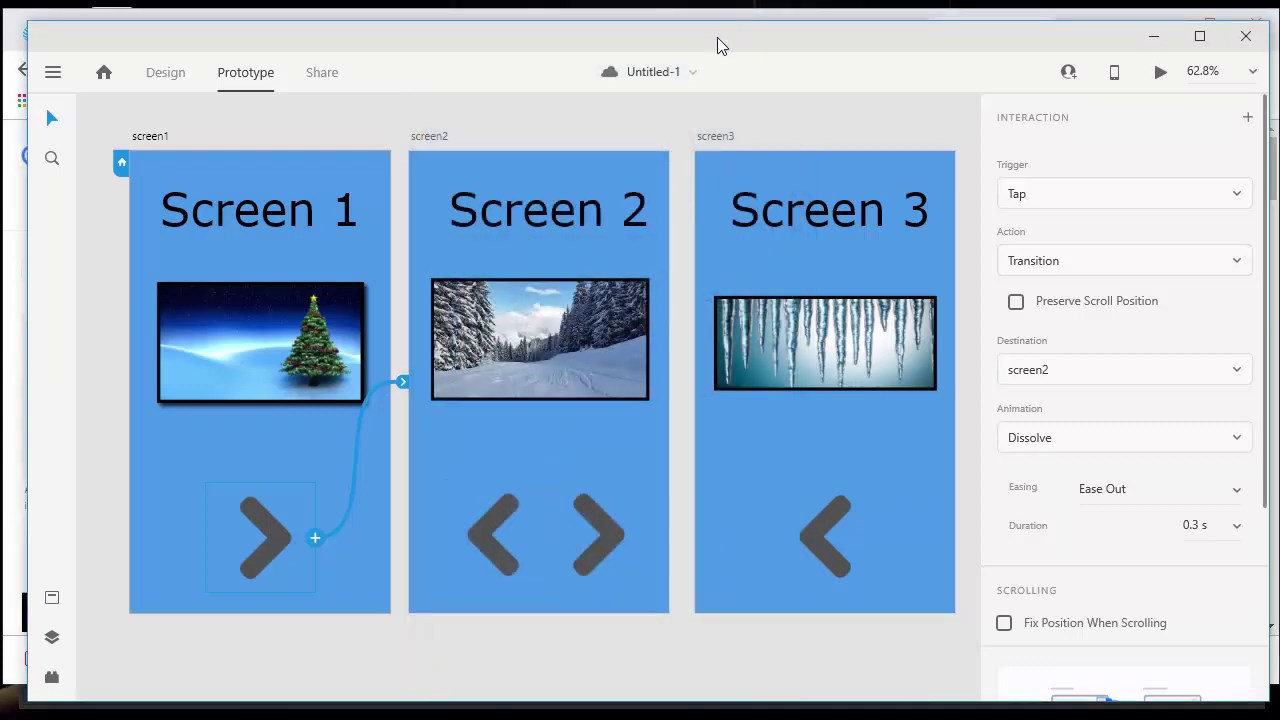
mouse_move(717, 37)
mouse_down()
mouse_move(750, 40)
mouse_move(716, 36)
mouse_up()
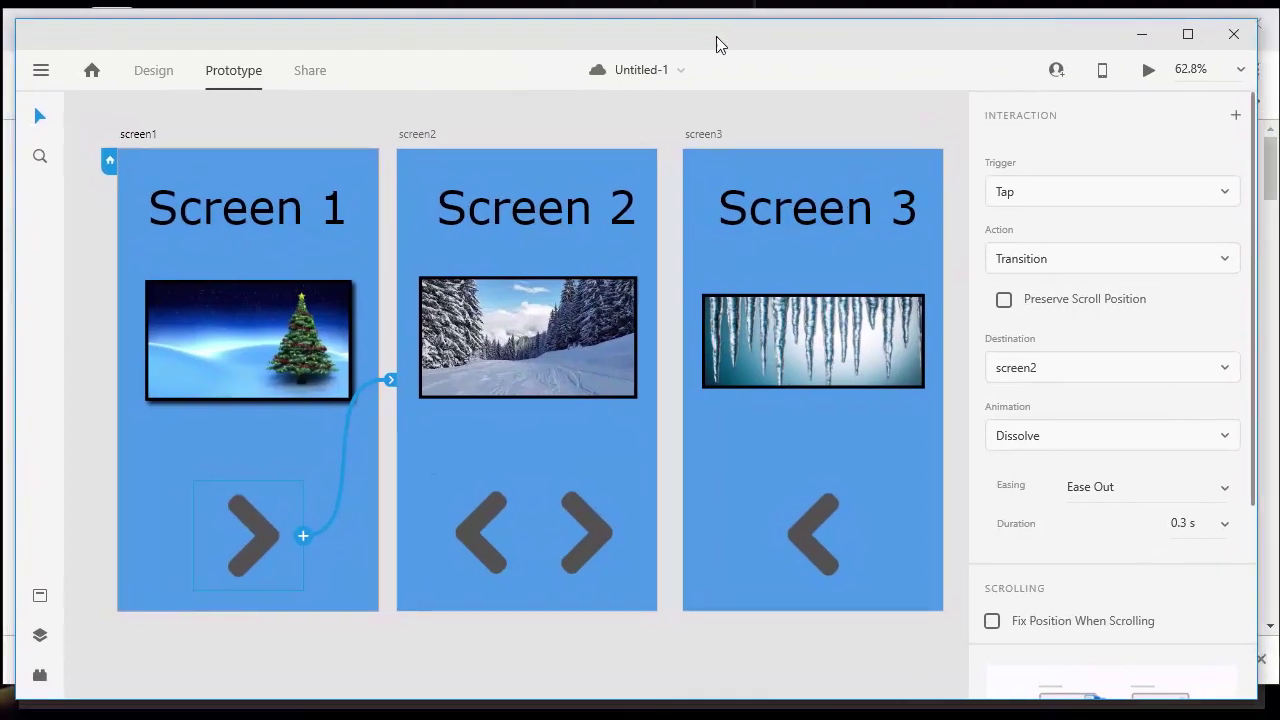
Step: Return to Design mode, name the untitled document "xd 01" and set it to be saved on the computer instead of the cloud
click(175, 76)
click(229, 71)
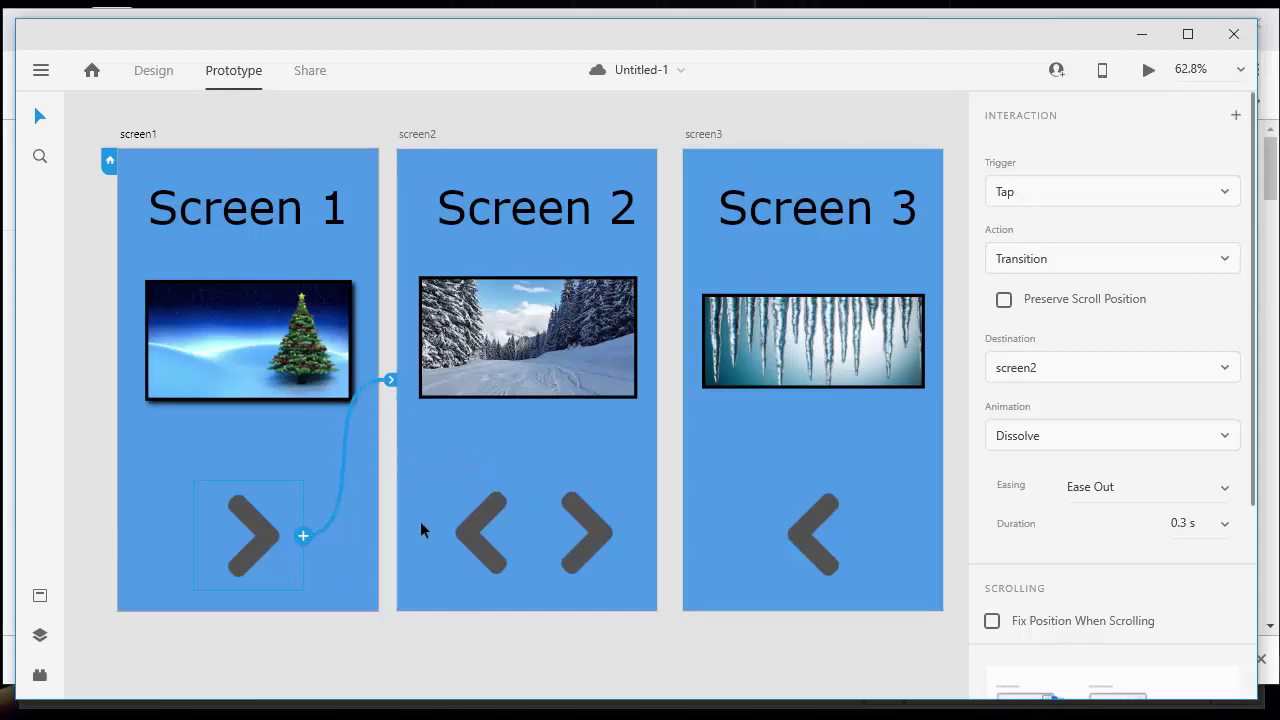
click(160, 80)
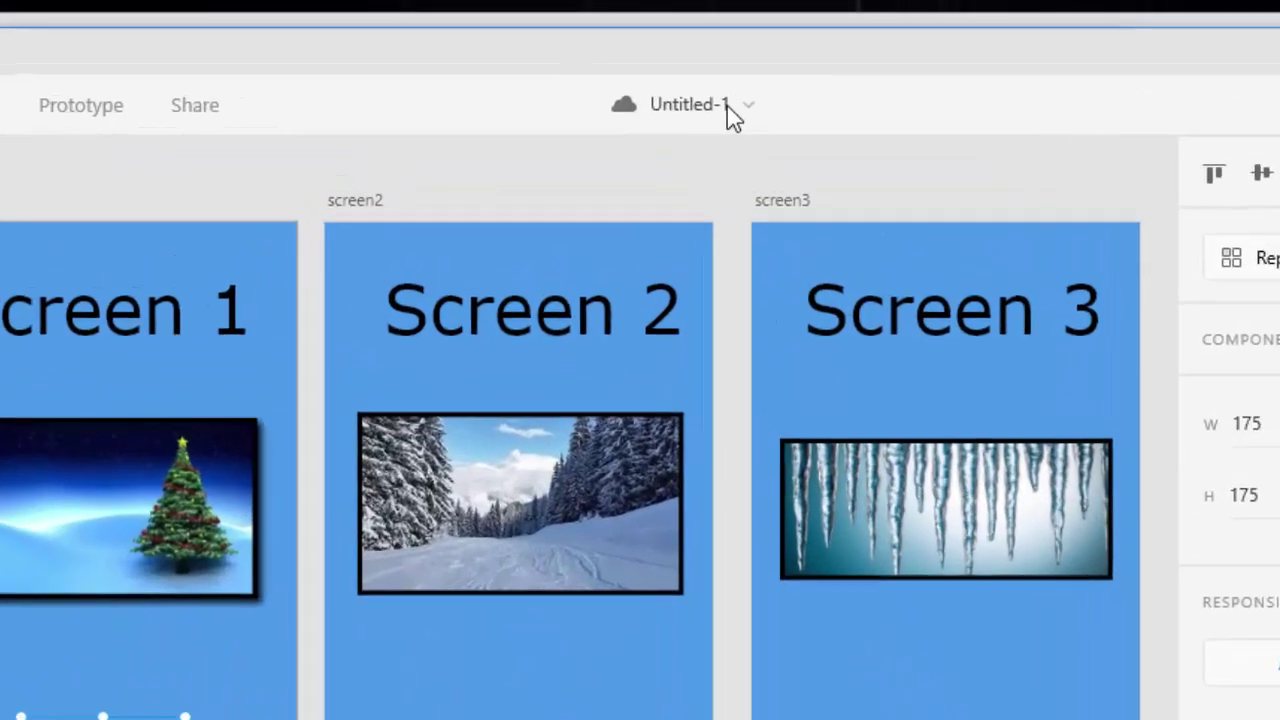
click(728, 107)
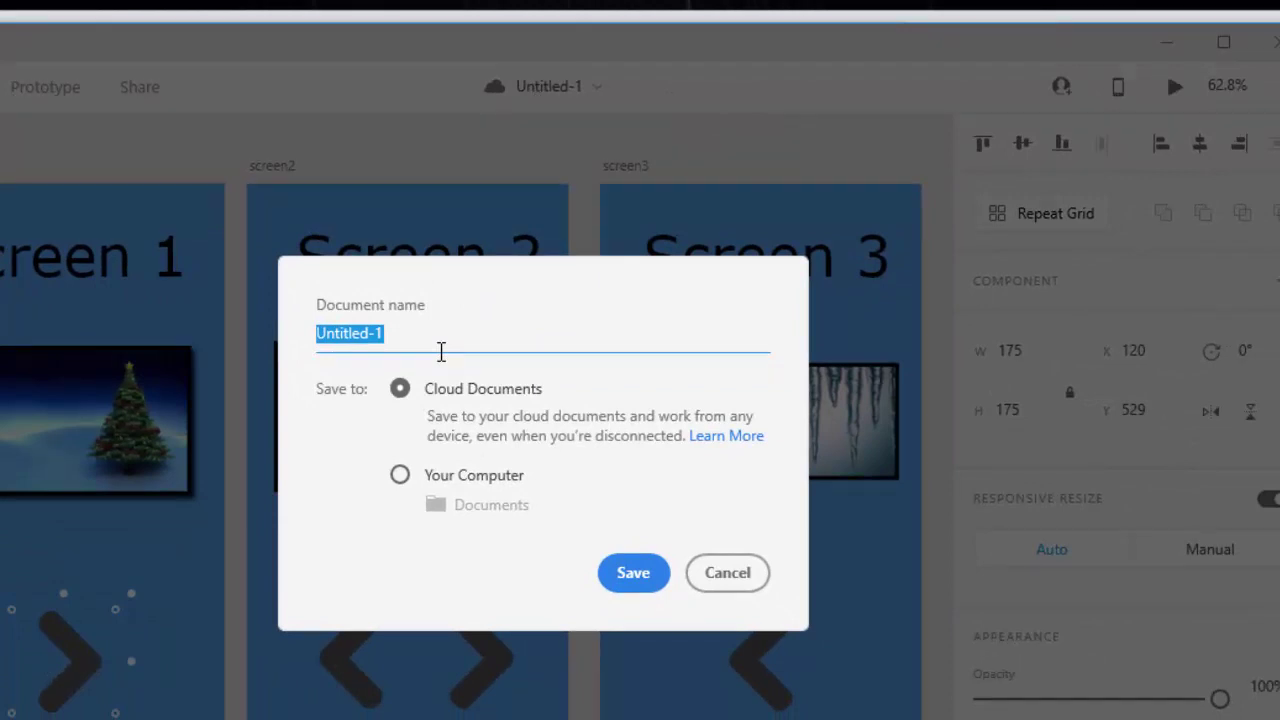
text(xd 01)
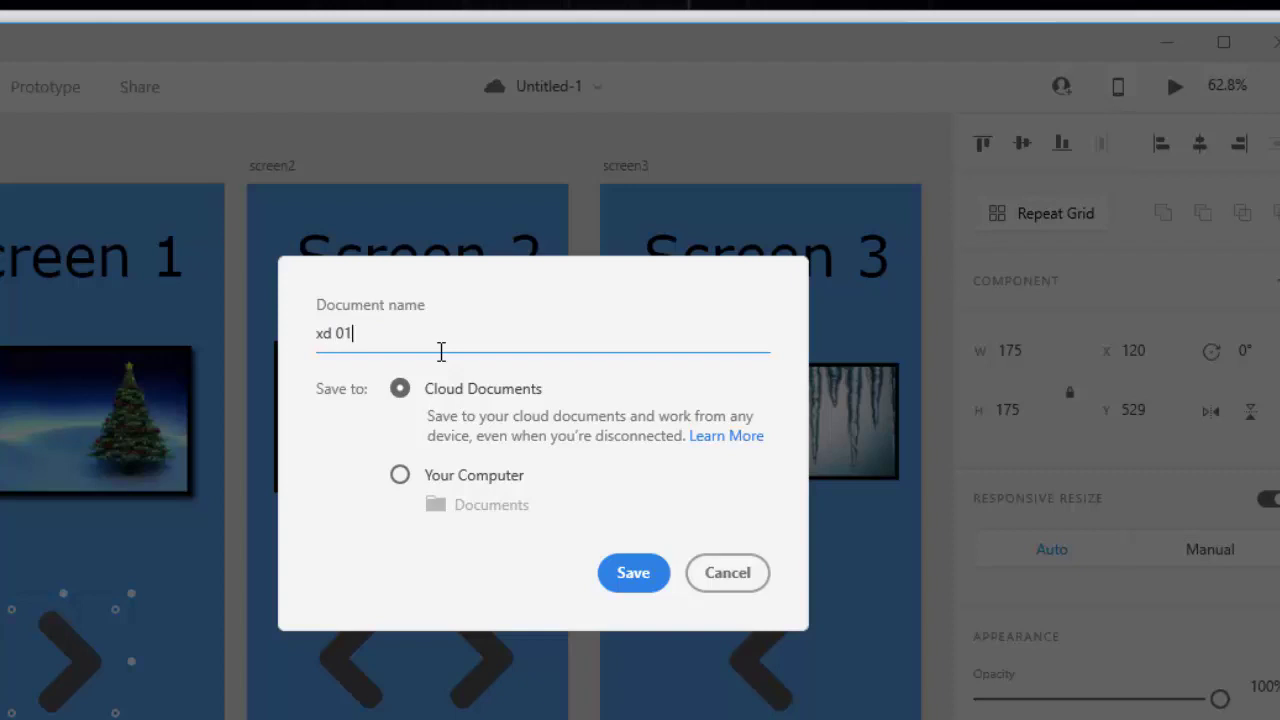
click(465, 483)
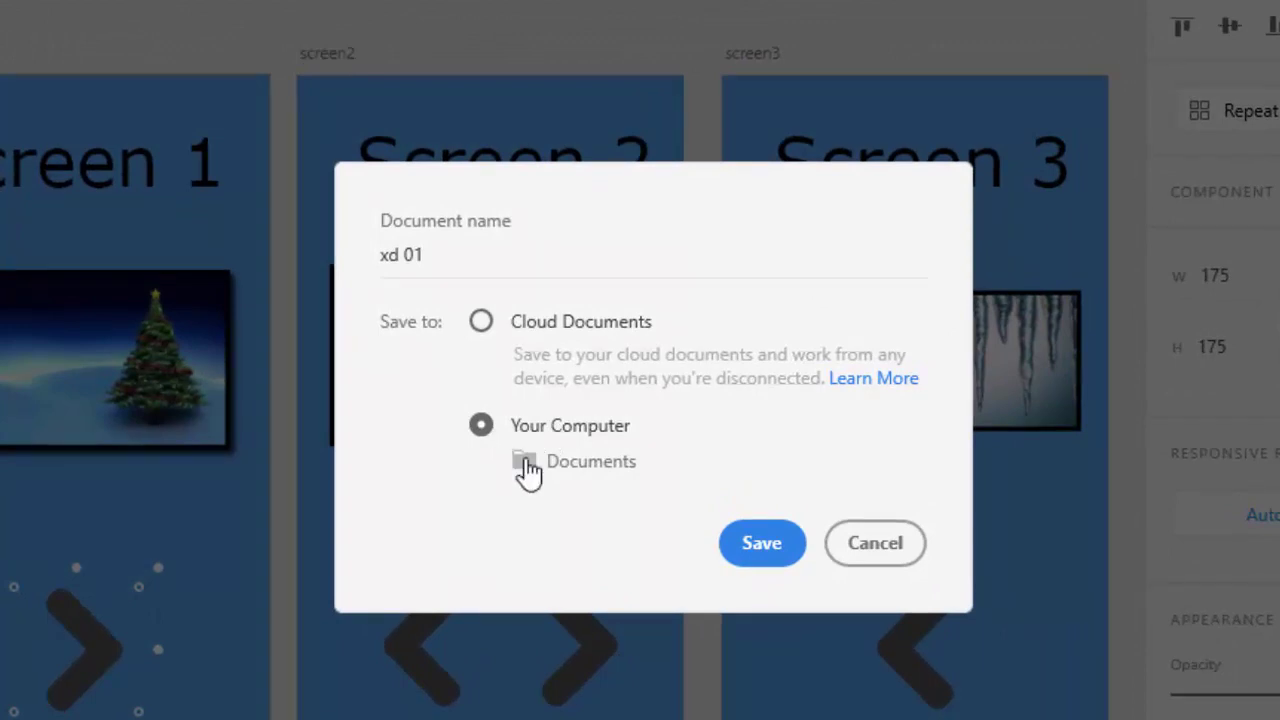
Step: Choose the Documents folder under This PC as the save location
click(592, 463)
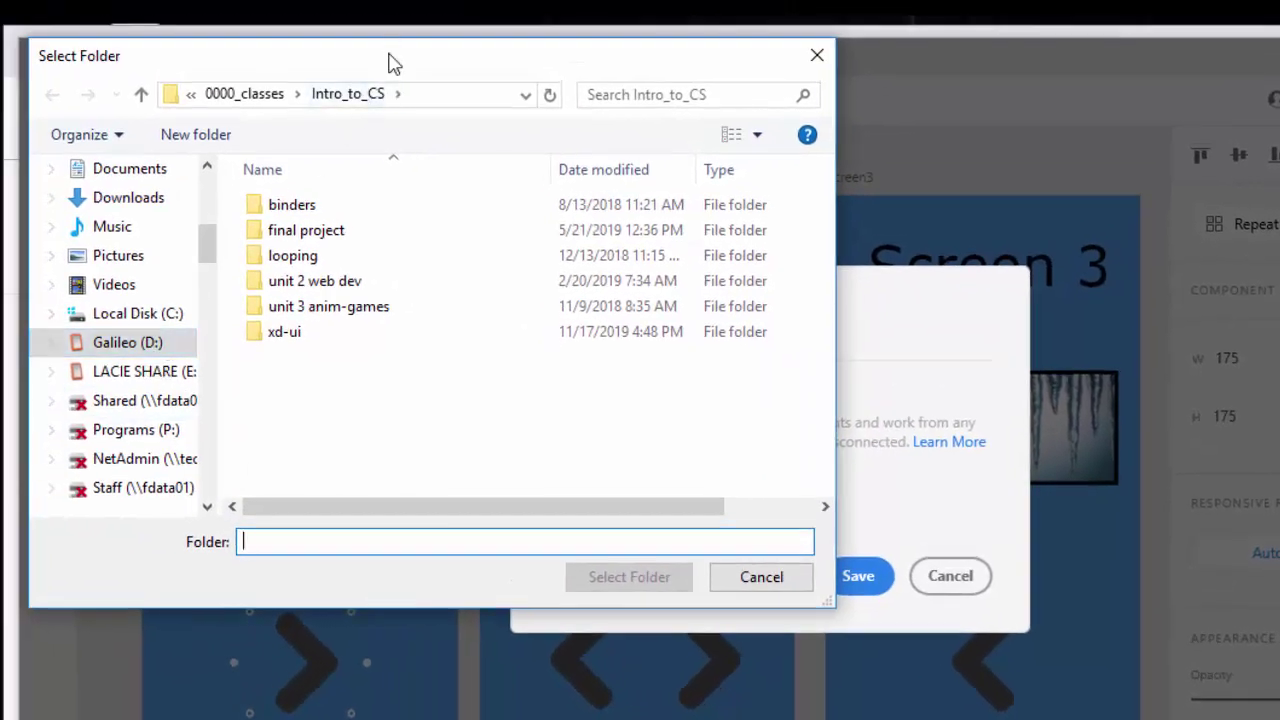
drag(391, 63, 621, 102)
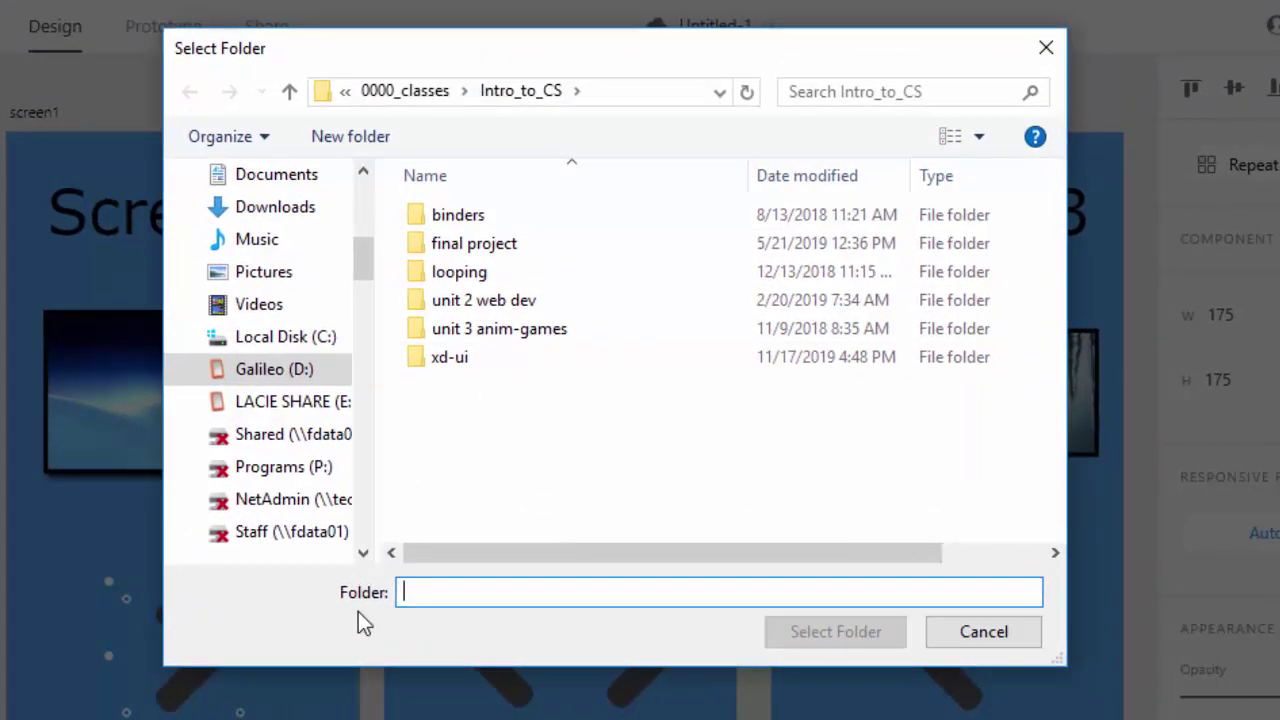
click(301, 185)
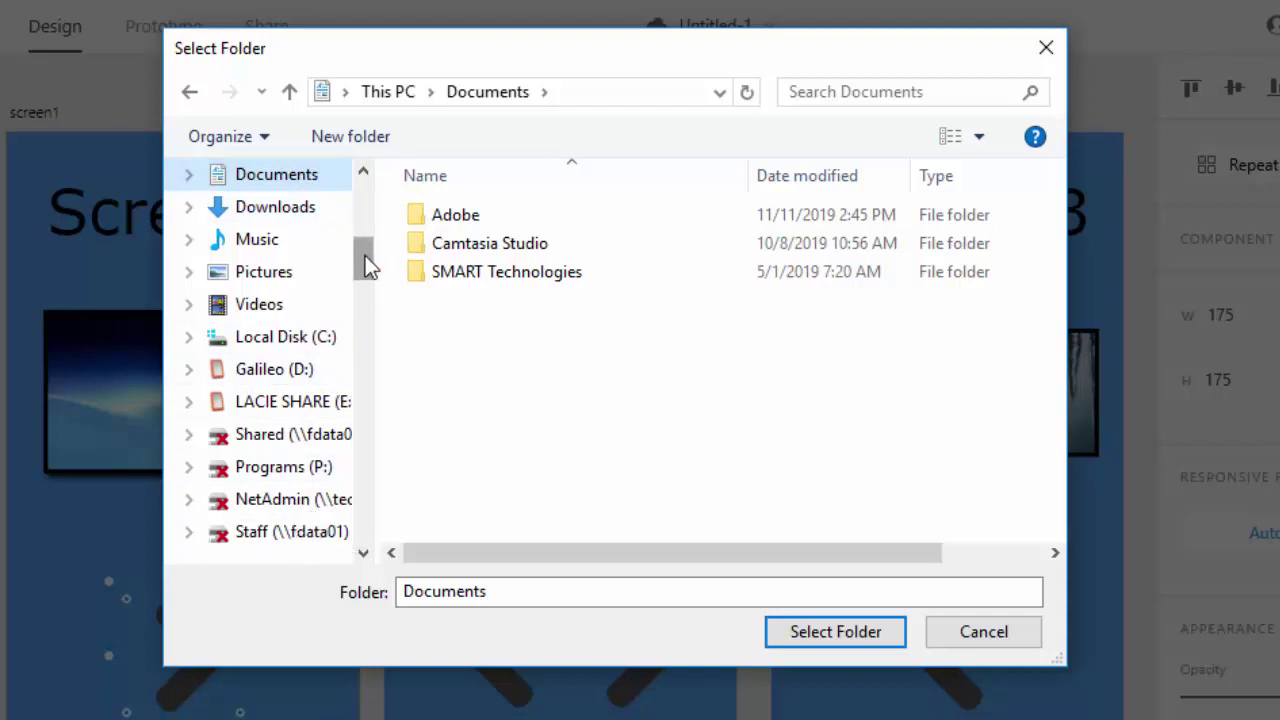
mouse_move(366, 265)
mouse_down()
mouse_move(366, 227)
mouse_move(366, 246)
mouse_up()
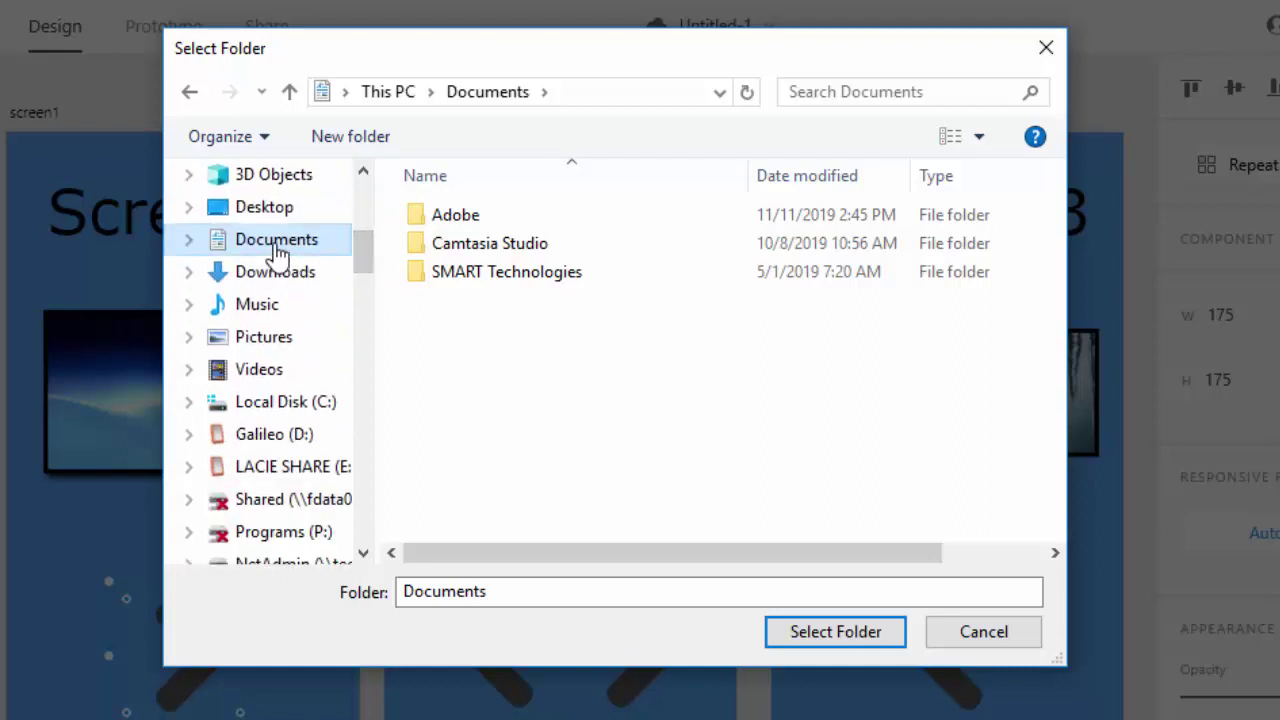
drag(657, 71, 707, 103)
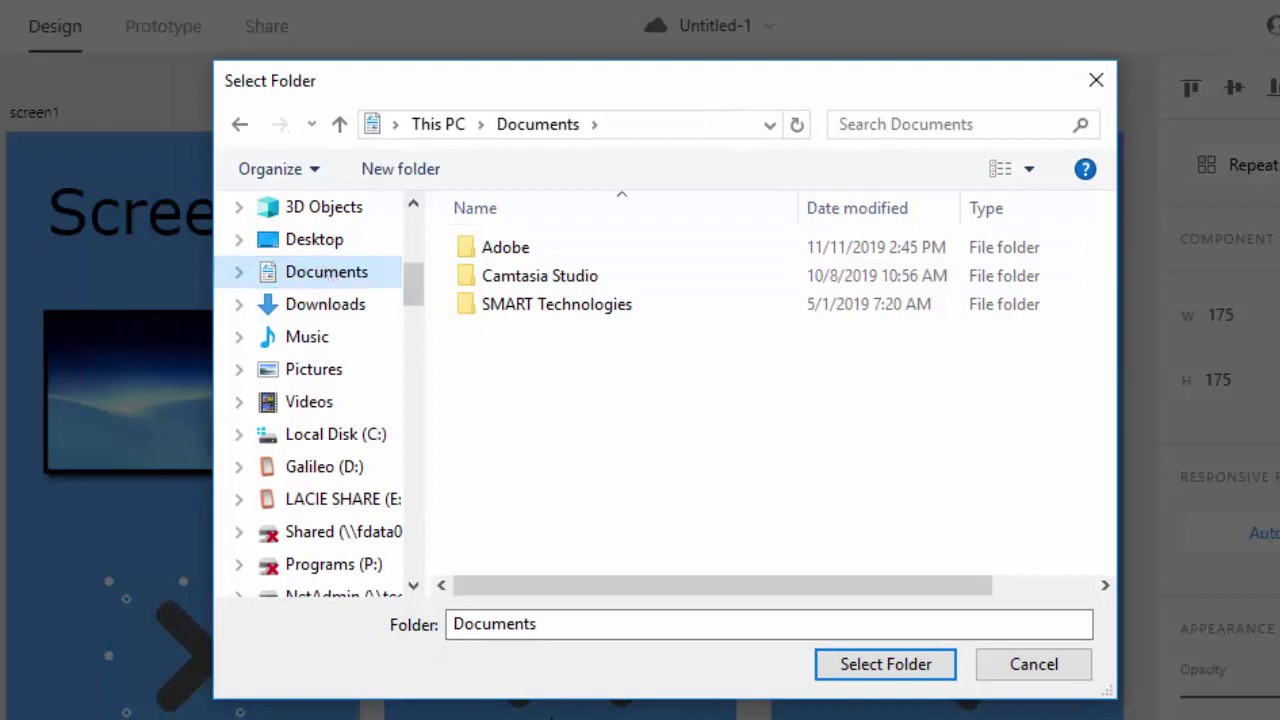
click(887, 665)
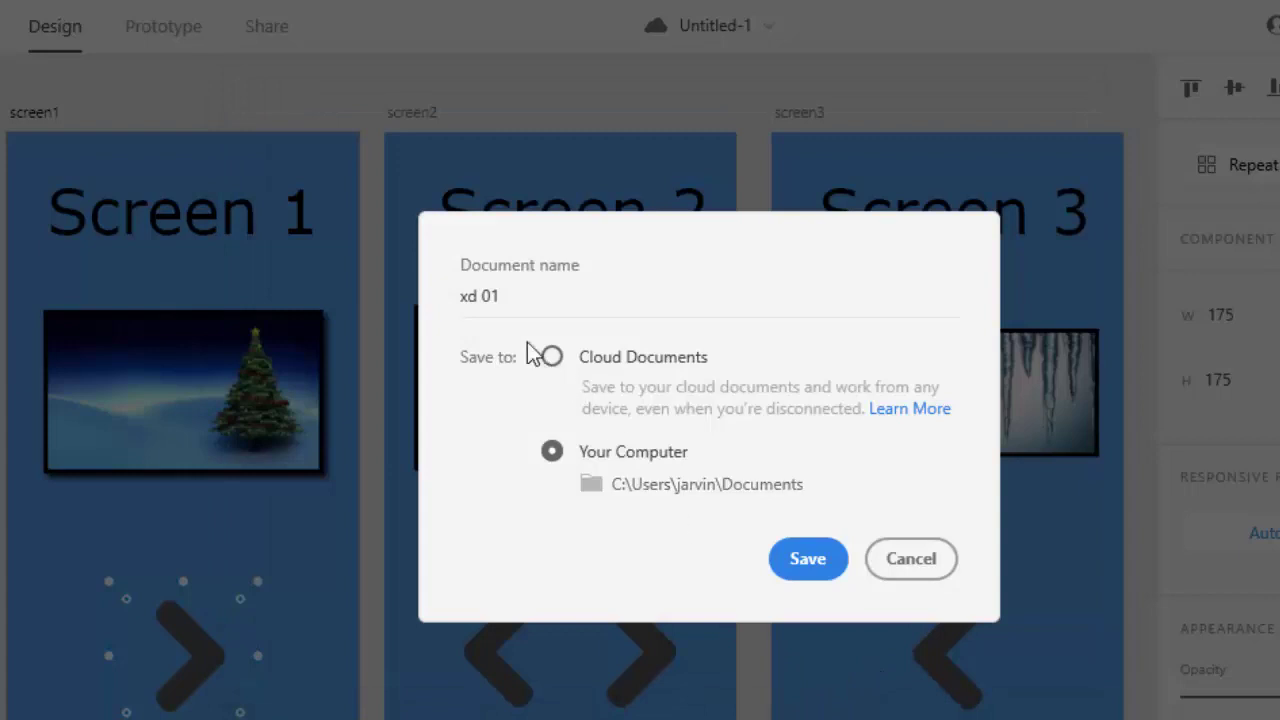
Step: Check the document name and save the file
click(523, 297)
drag(523, 297, 434, 297)
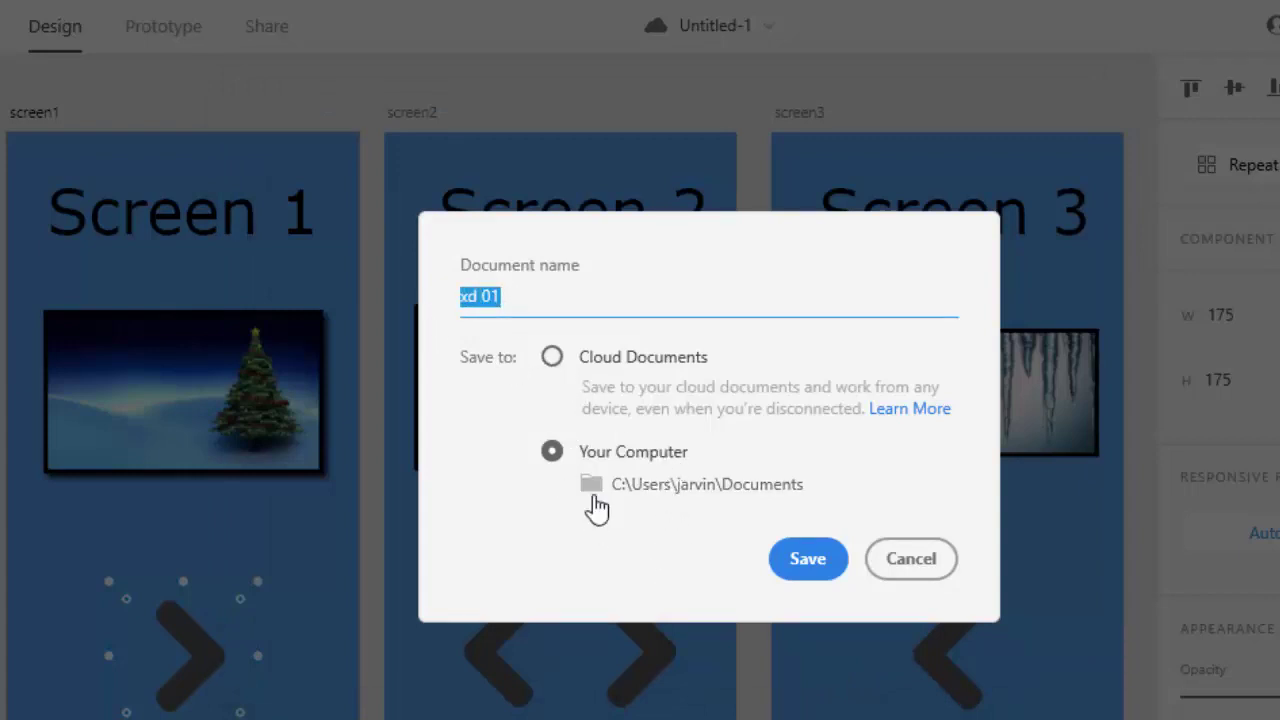
drag(527, 299, 435, 312)
click(810, 568)
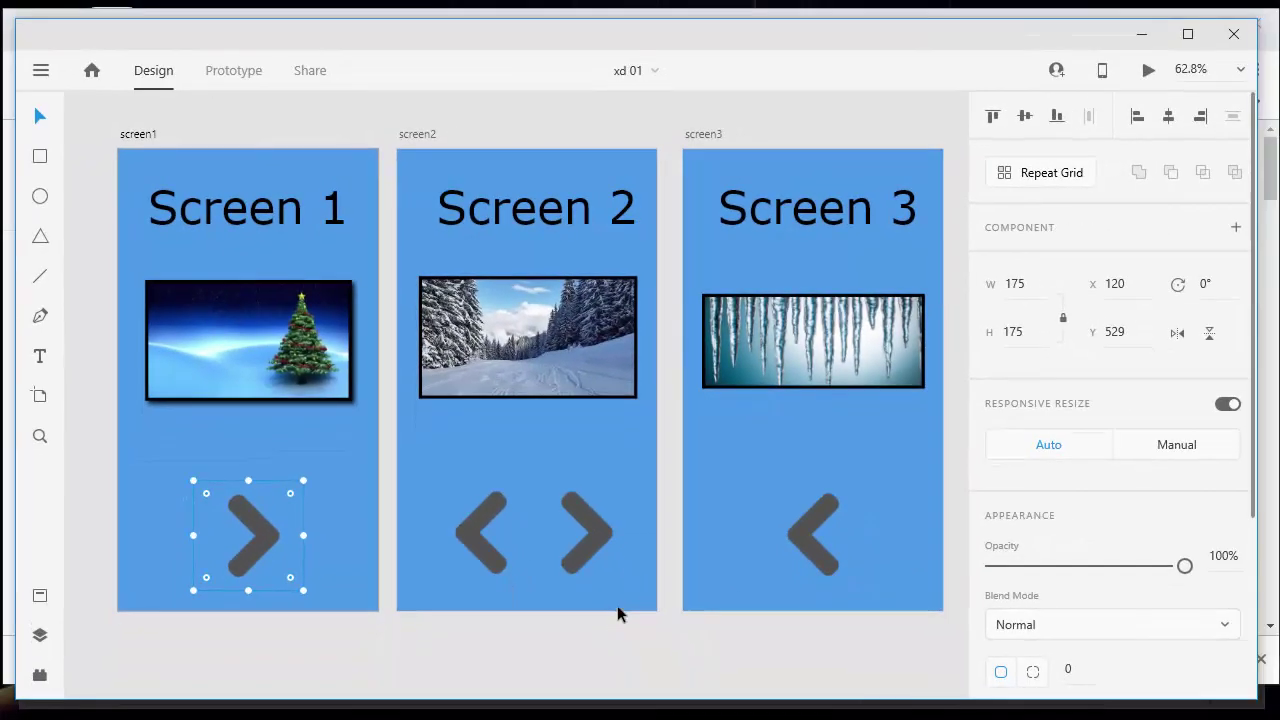
Step: Close the Adobe XD document and switch to the Computer Science Classwork page of Google Classroom in Chrome
click(1236, 38)
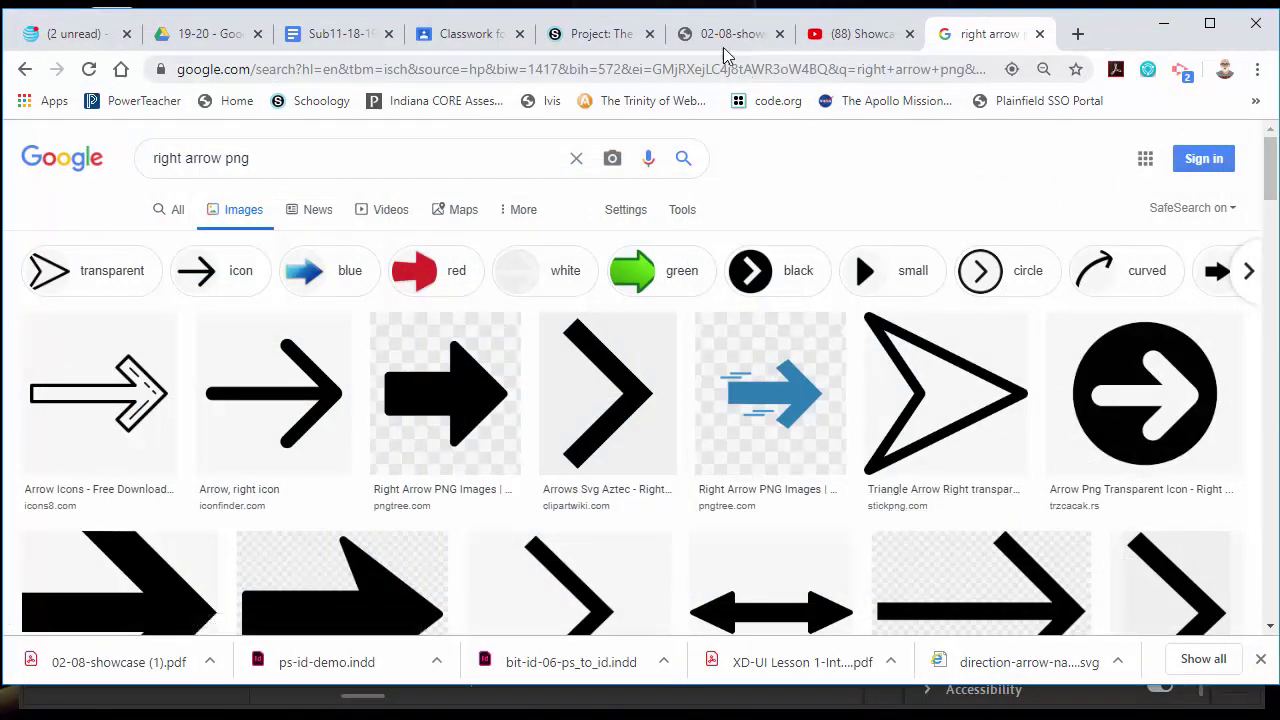
click(450, 34)
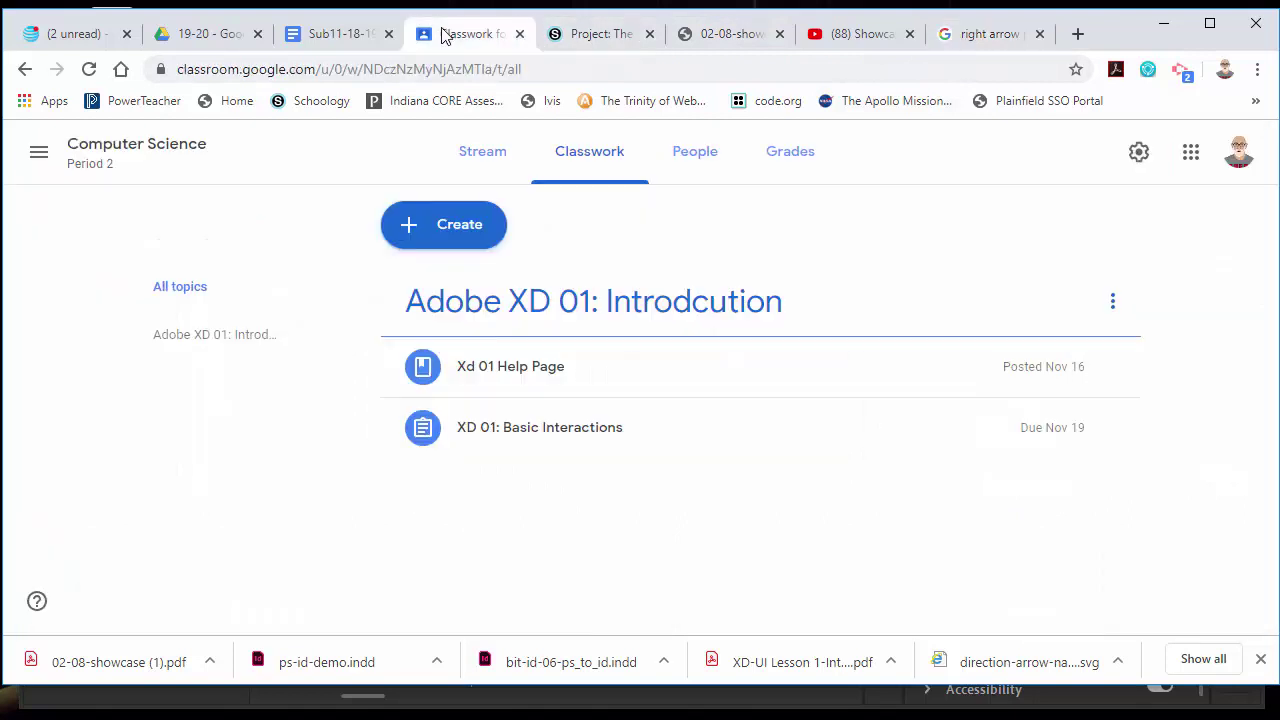